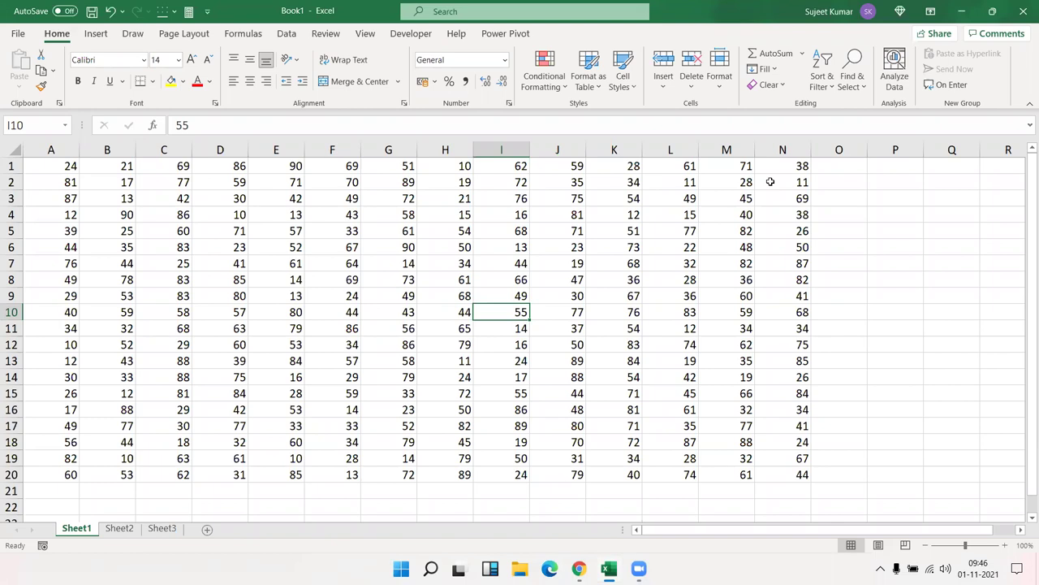
- Select the full A1:N20 number table by anchoring at A1 and extending to N20
{"action": "left_click", "coordinate": [681, 246]}
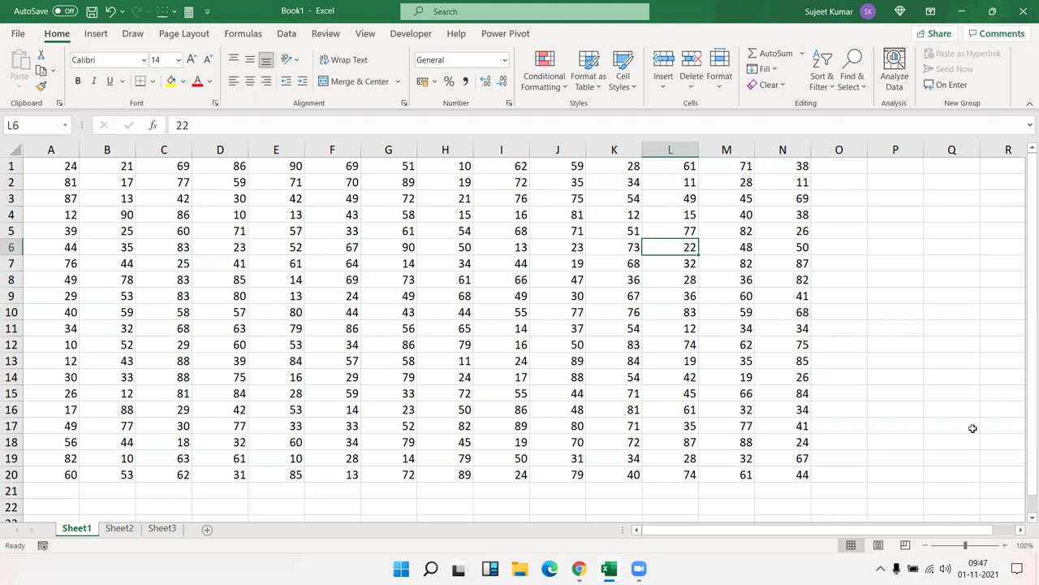
{"action": "left_click", "coordinate": [238, 227]}
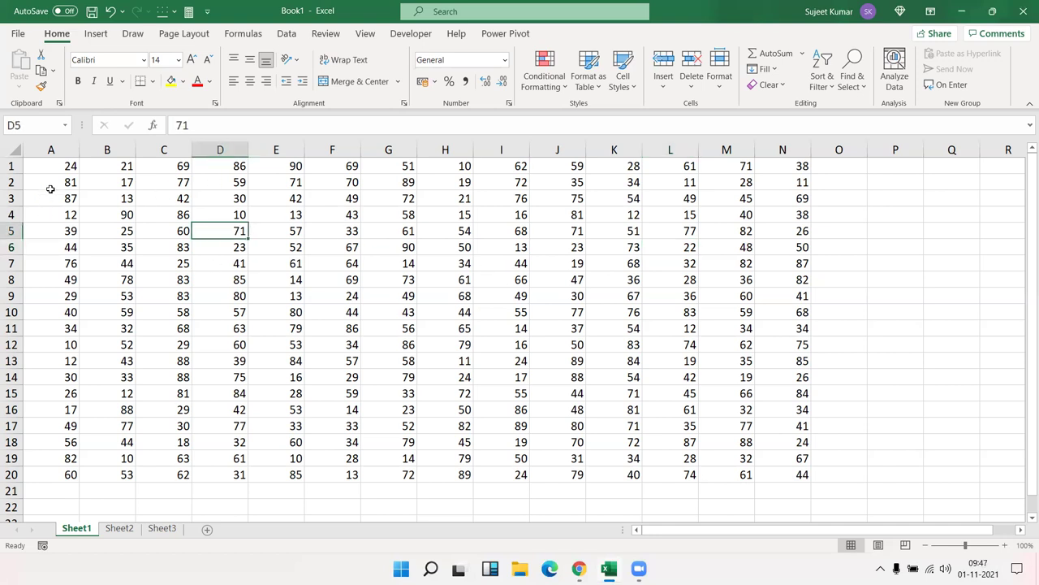
{"action": "mouse_move", "coordinate": [53, 166]}
{"action": "left_mouse_down"}
{"action": "mouse_move", "coordinate": [550, 444]}
{"action": "mouse_move", "coordinate": [801, 468]}
{"action": "left_mouse_up"}
{"action": "left_click", "coordinate": [609, 375]}
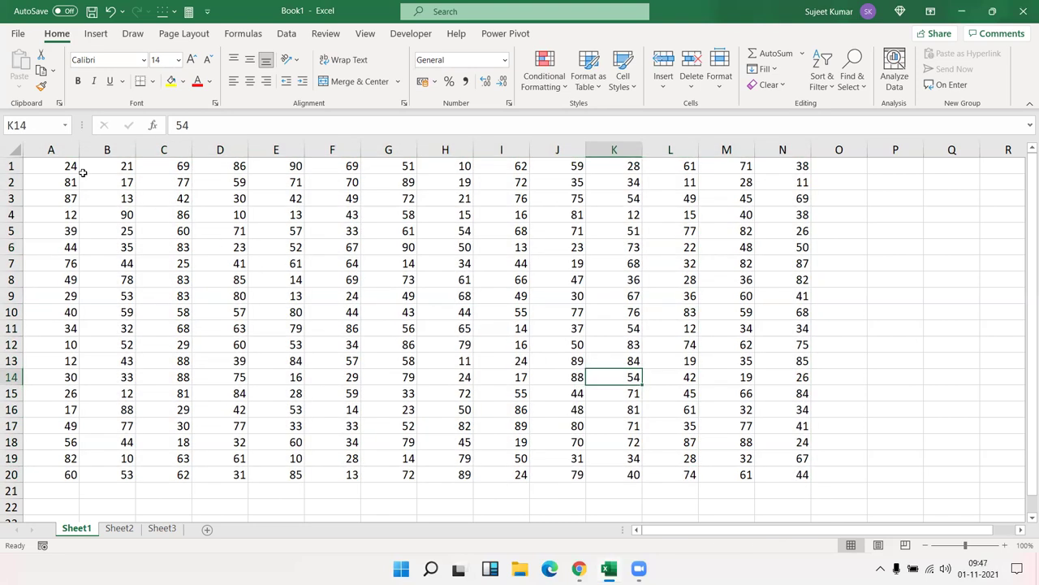
{"action": "left_click", "coordinate": [51, 165]}
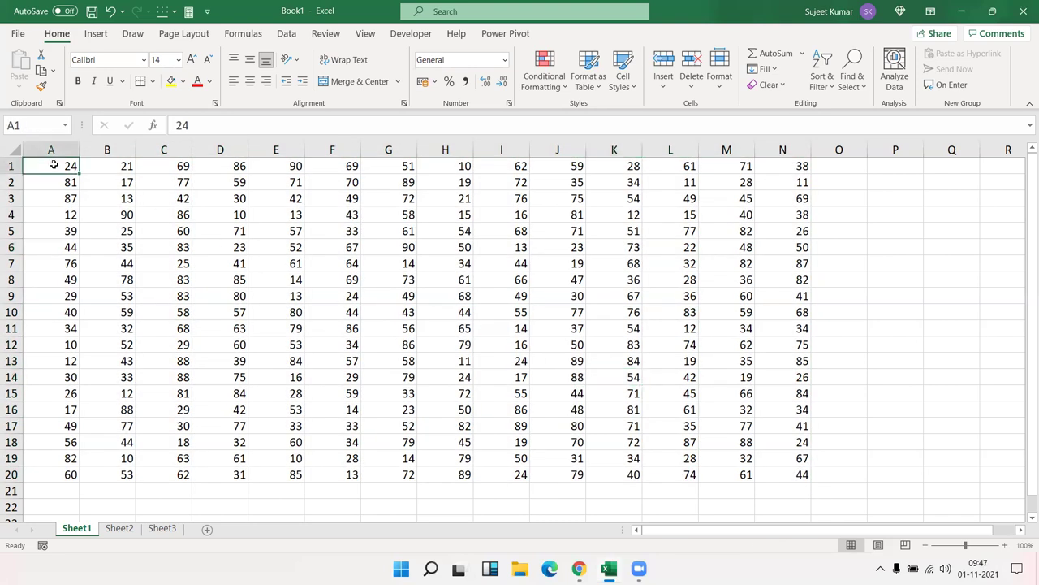
{"action": "left_click", "coordinate": [786, 477], "text": "shift"}
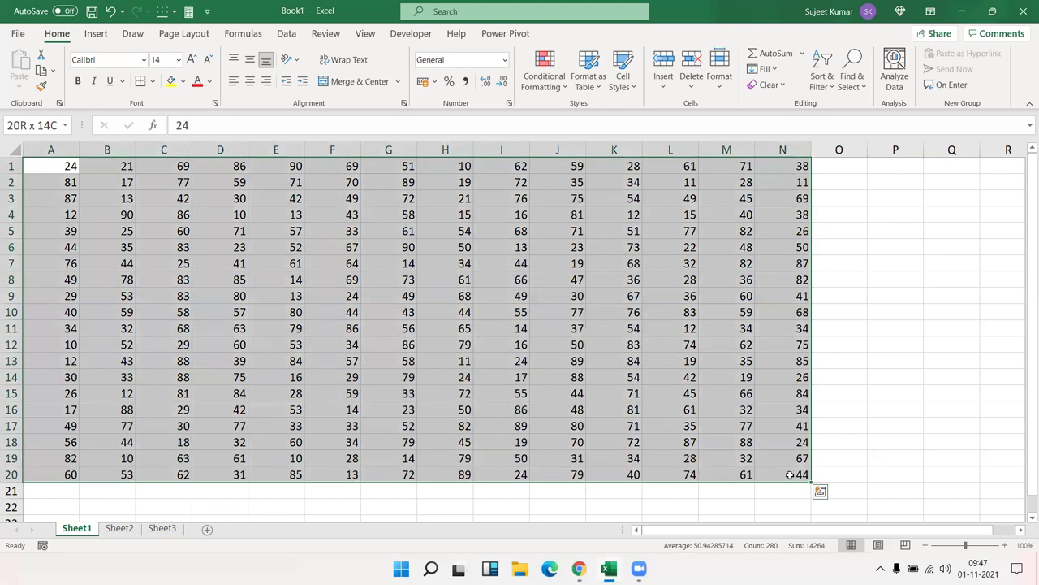
{"action": "left_click", "coordinate": [126, 533]}
{"action": "left_click", "coordinate": [89, 182]}
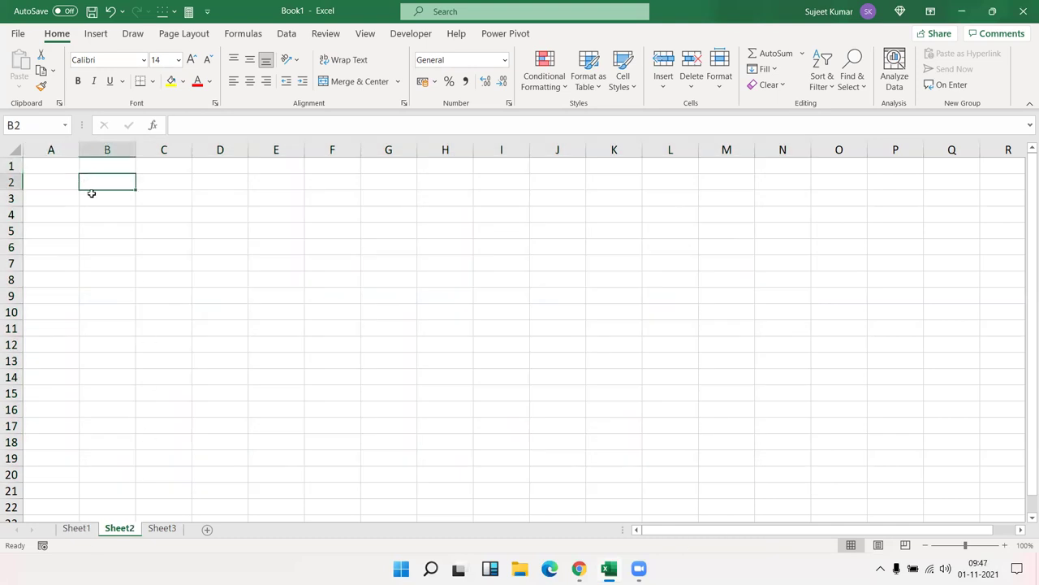
{"action": "left_click", "coordinate": [233, 250]}
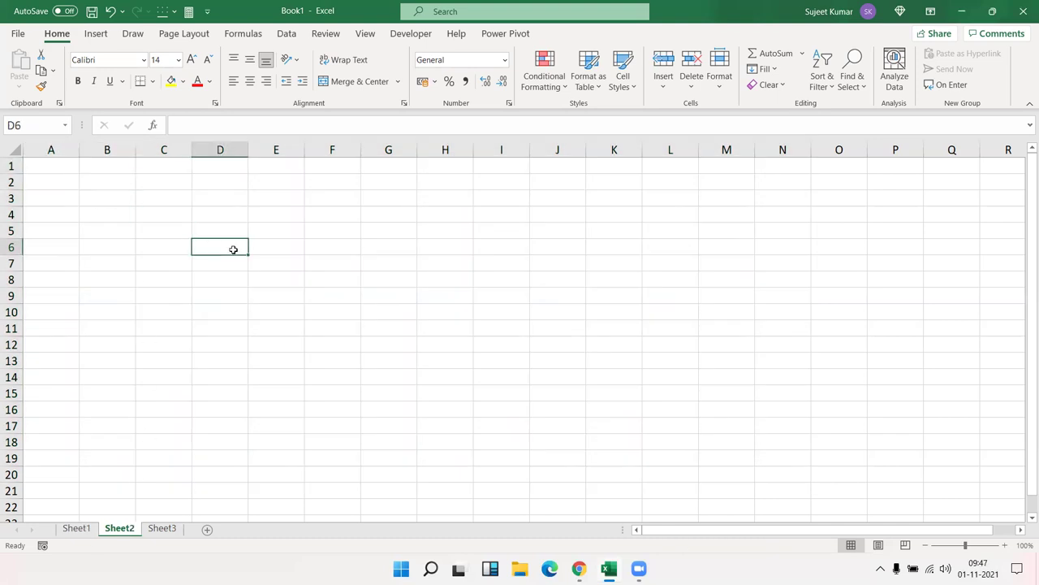
{"action": "left_click", "coordinate": [128, 188]}
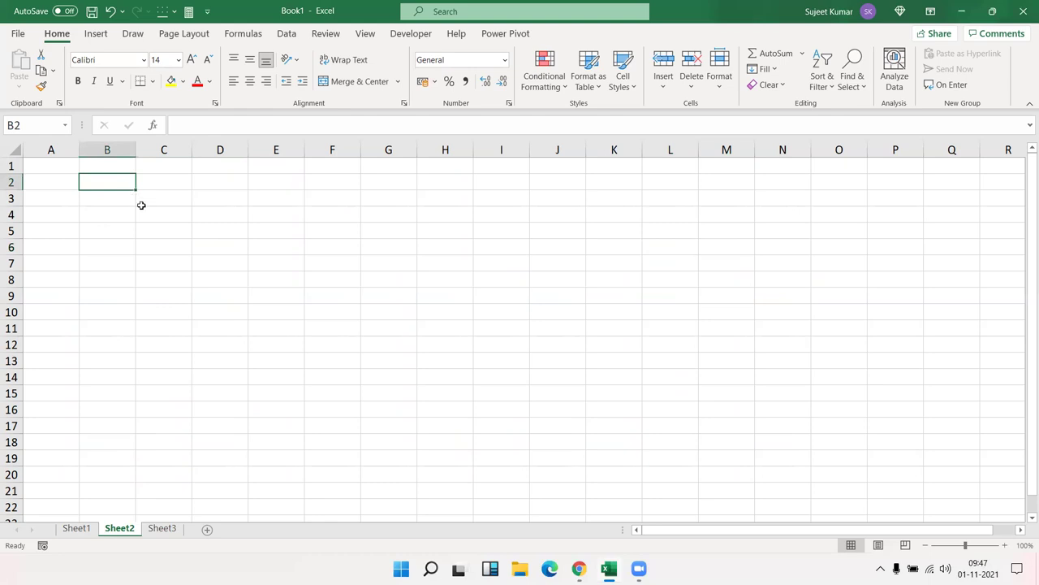
{"action": "left_click", "coordinate": [216, 228], "text": "shift"}
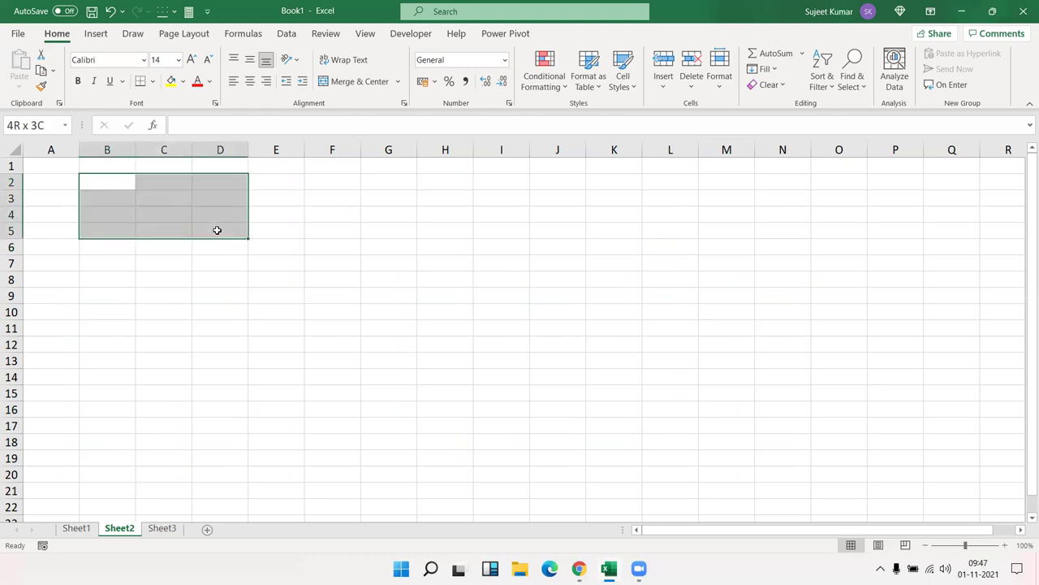
{"action": "left_click", "coordinate": [121, 187]}
{"action": "left_click", "coordinate": [200, 230], "text": "shift"}
{"action": "left_click", "coordinate": [78, 529]}
{"action": "left_click", "coordinate": [155, 341]}
{"action": "left_click", "coordinate": [49, 168]}
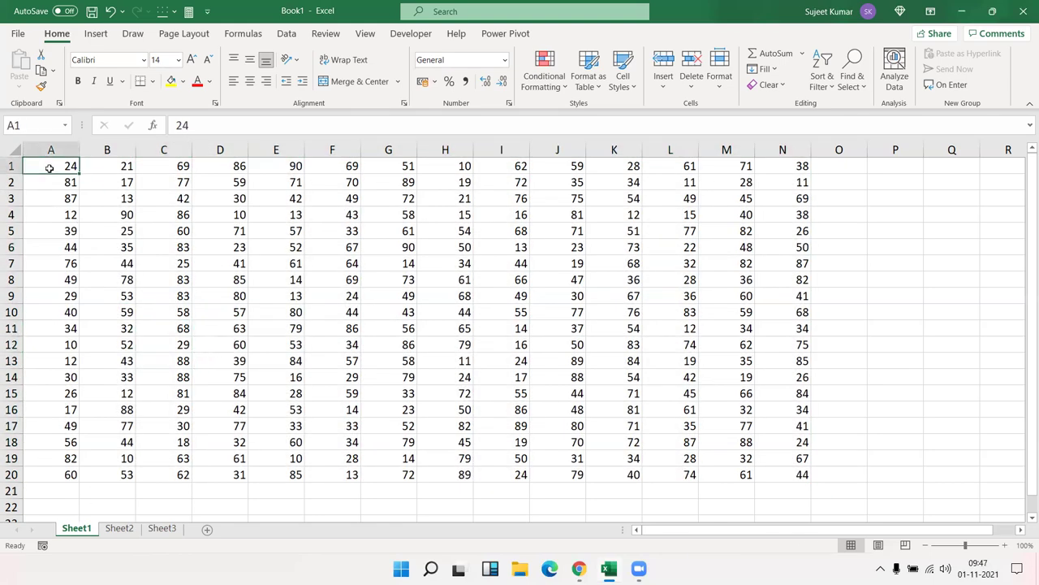
{"action": "left_click", "coordinate": [788, 470], "text": "shift"}
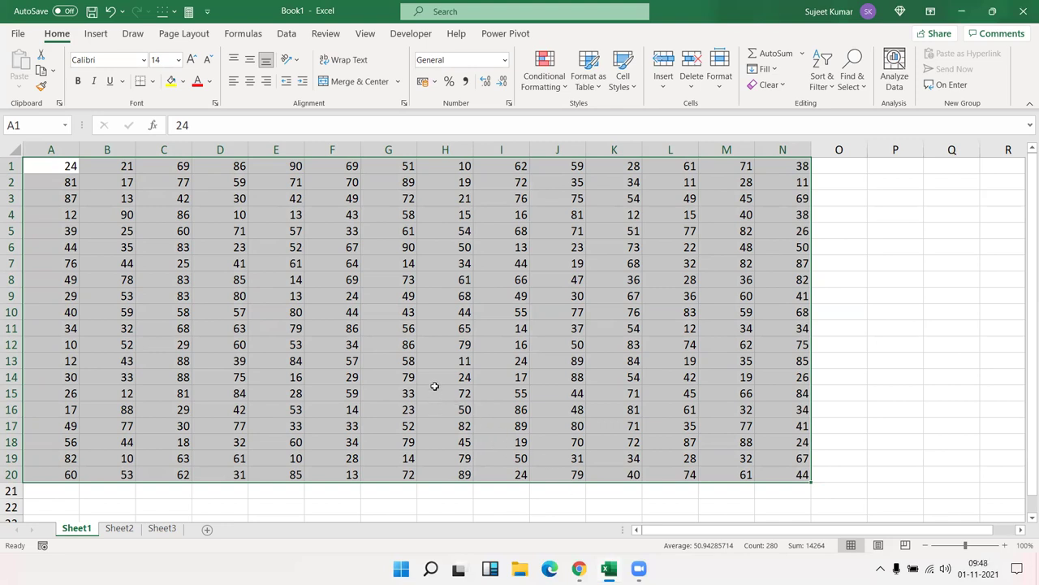
{"action": "left_click", "coordinate": [267, 279]}
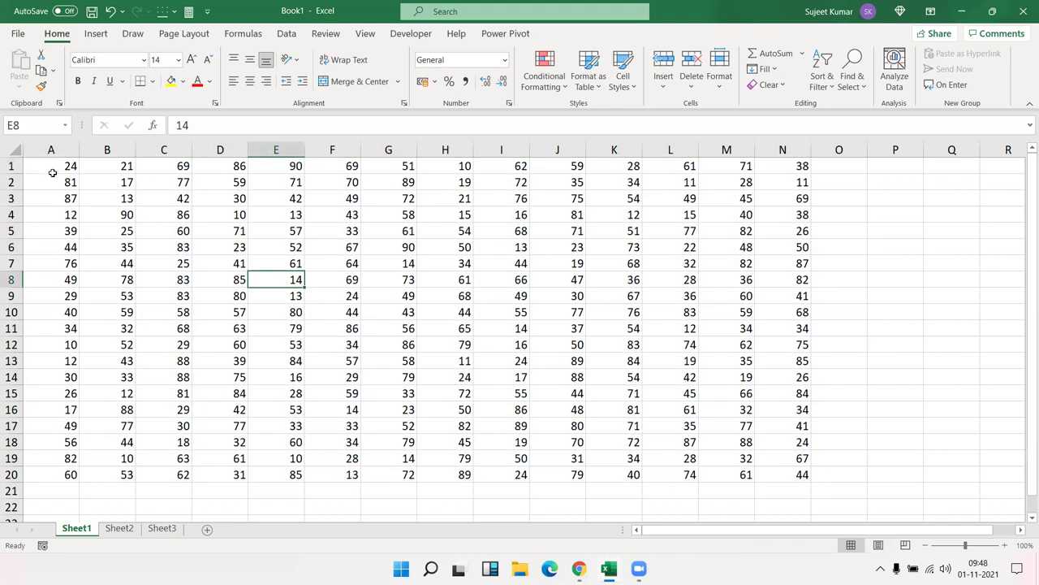
{"action": "left_click", "coordinate": [52, 171]}
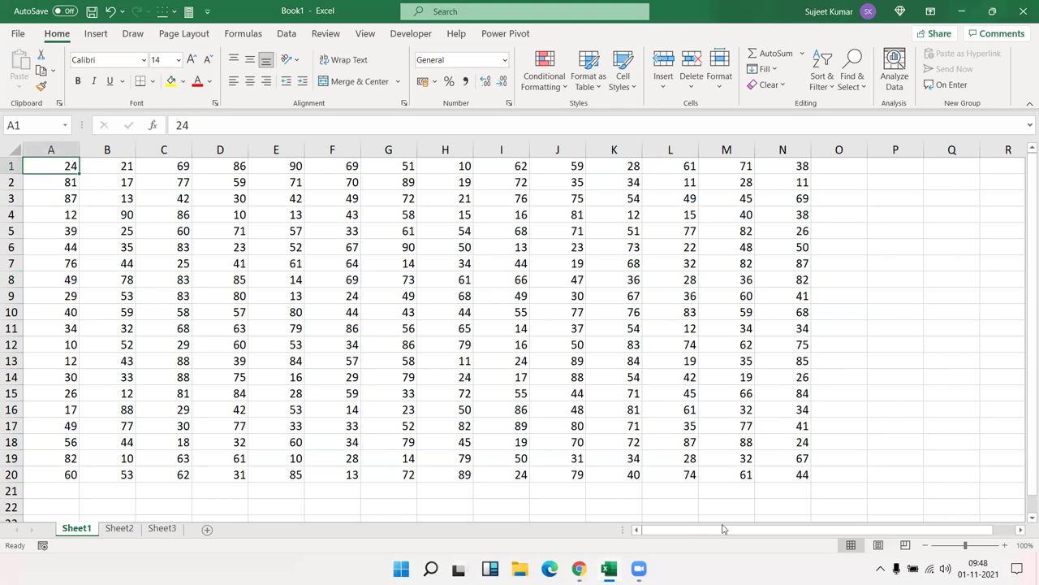
{"action": "left_click", "coordinate": [800, 473], "text": "shift"}
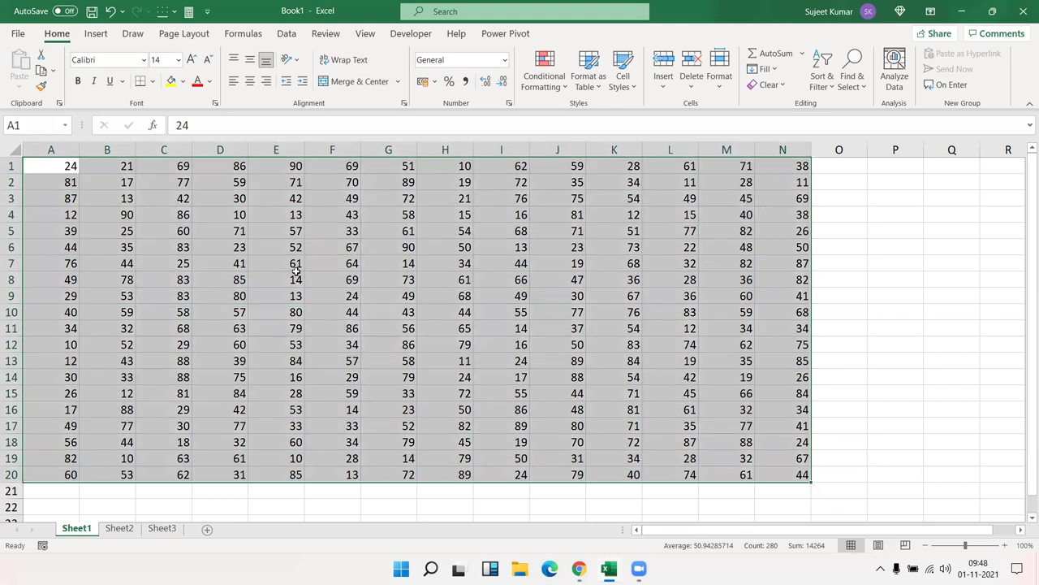
{"action": "left_click", "coordinate": [84, 242]}
{"action": "left_click", "coordinate": [57, 166]}
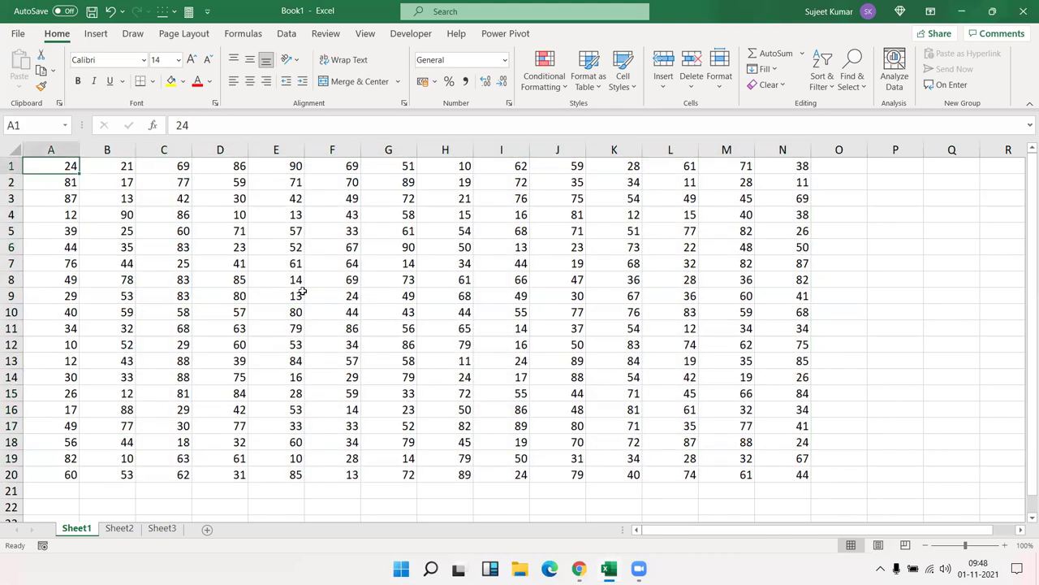
{"action": "left_click", "coordinate": [801, 473]}
{"action": "left_click", "coordinate": [800, 475]}
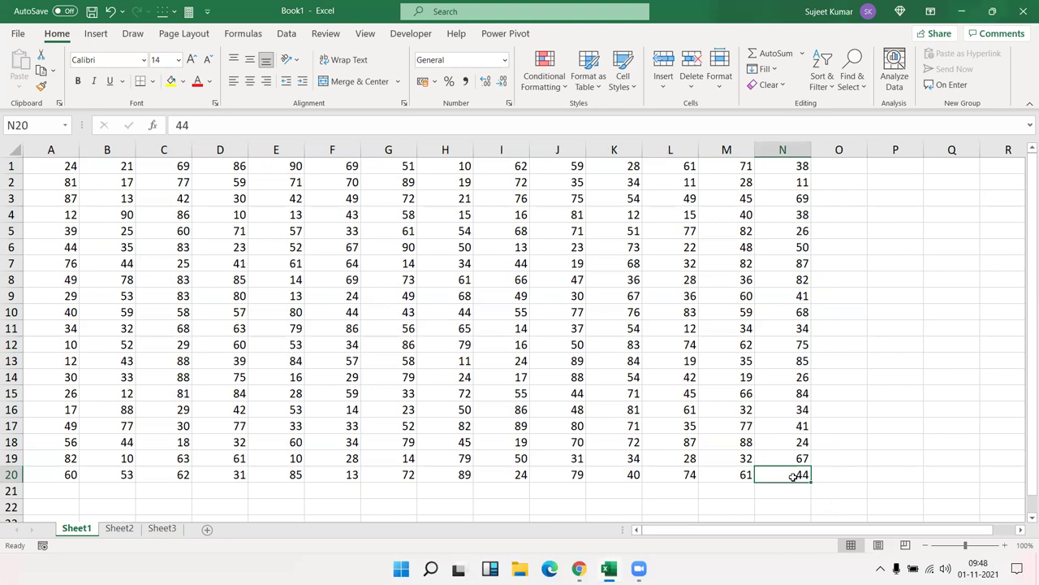
{"action": "left_click_drag", "start_coordinate": [68, 168], "coordinate": [780, 473]}
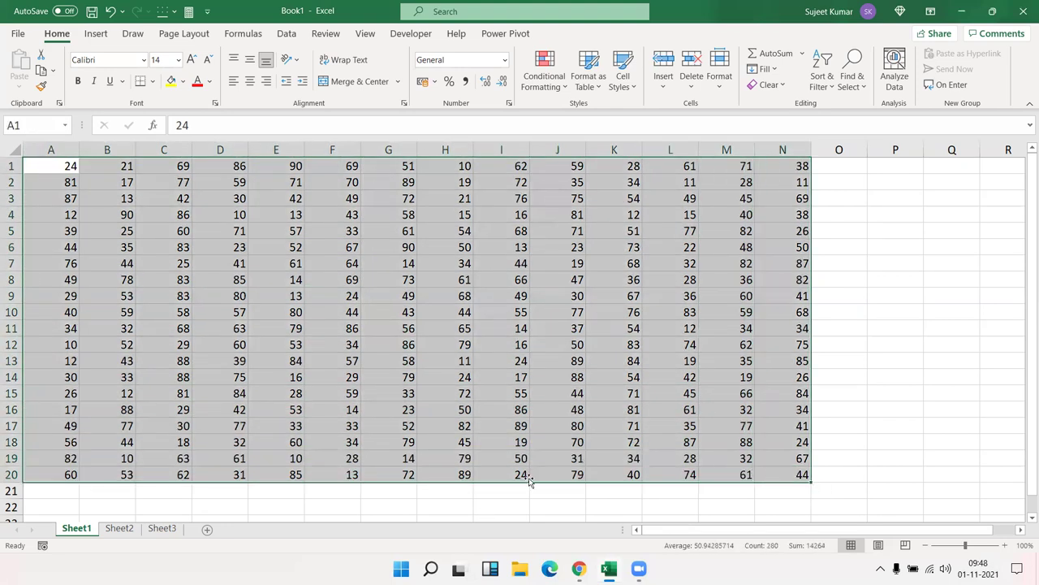
{"action": "left_click", "coordinate": [136, 252]}
{"action": "left_click", "coordinate": [85, 178]}
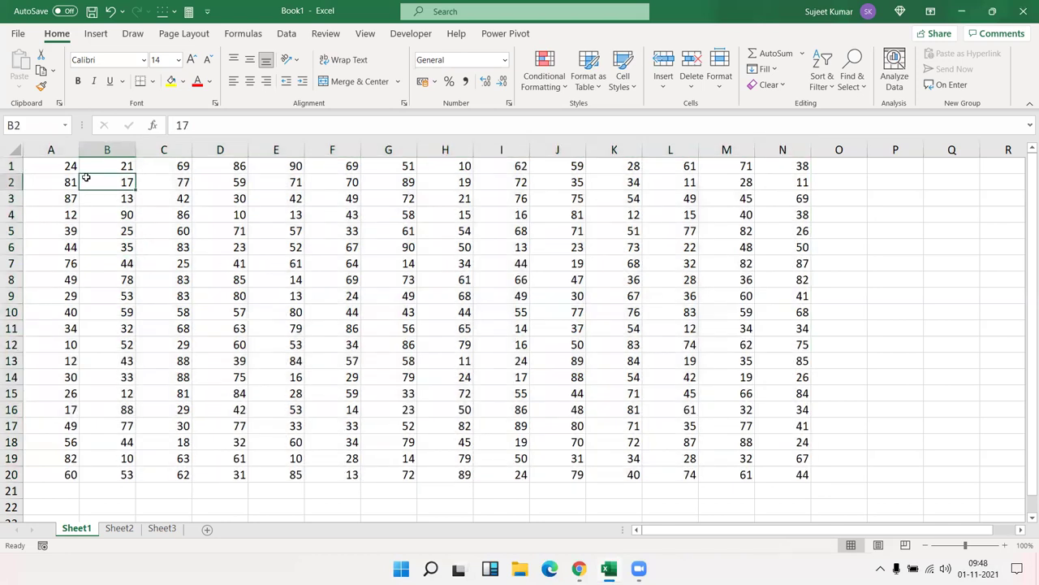
{"action": "key", "text": "ctrl+a"}
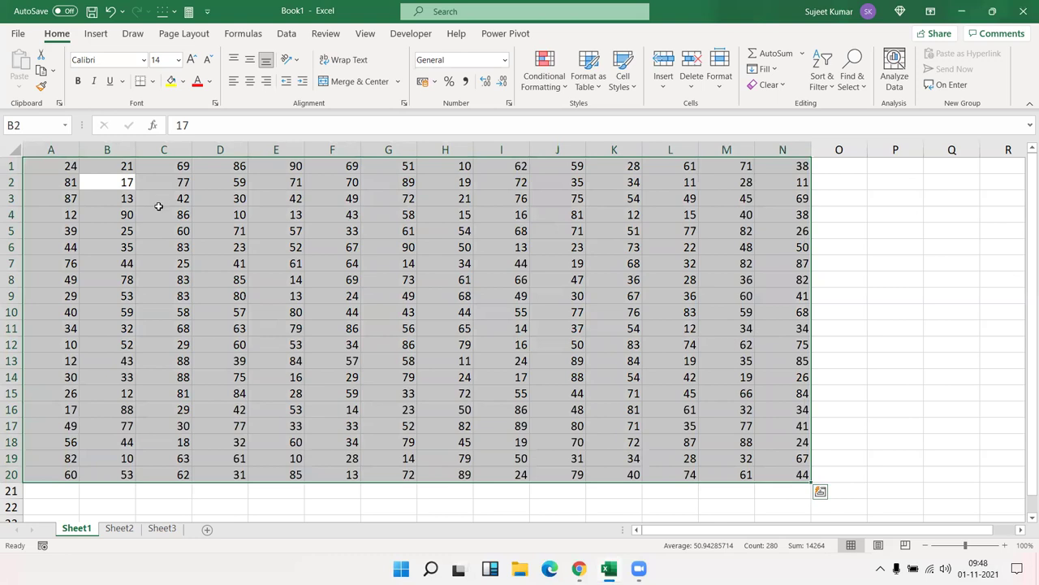
{"action": "left_click", "coordinate": [159, 208]}
{"action": "key", "text": "ctrl+a"}
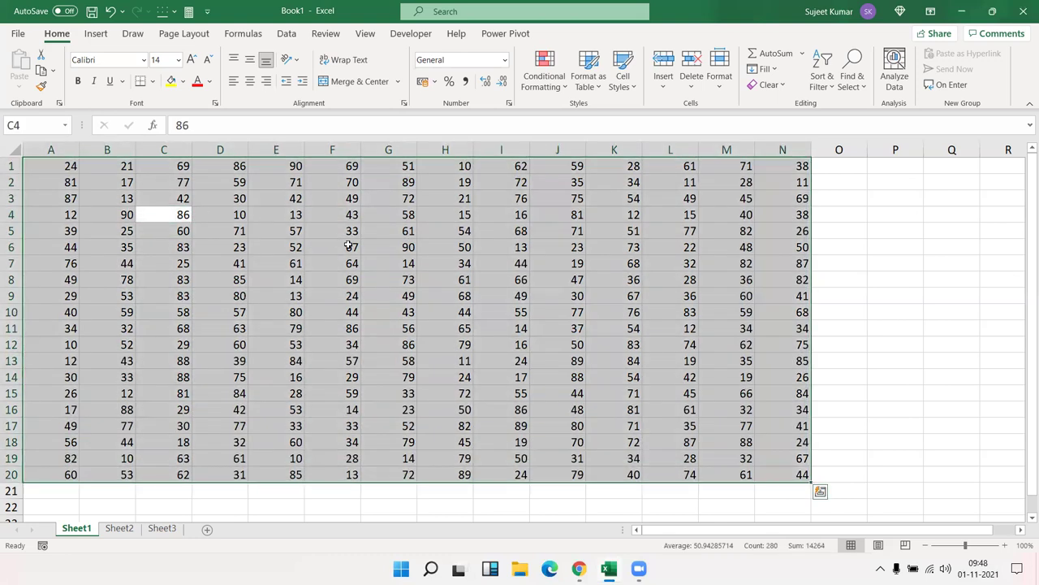
{"action": "left_click", "coordinate": [348, 246]}
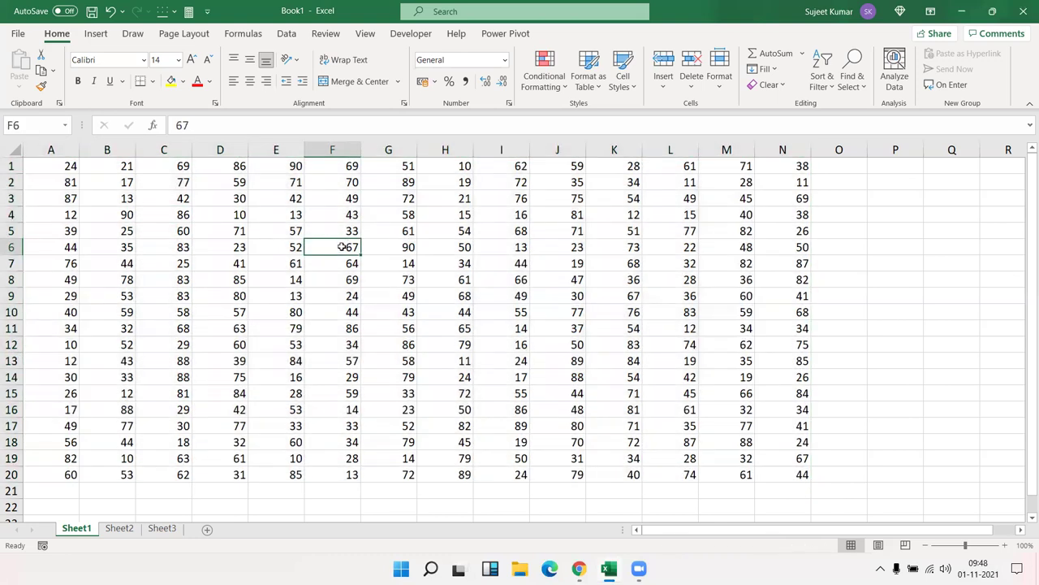
{"action": "key", "text": "ctrl+a"}
{"action": "key", "text": "ctrl+a"}
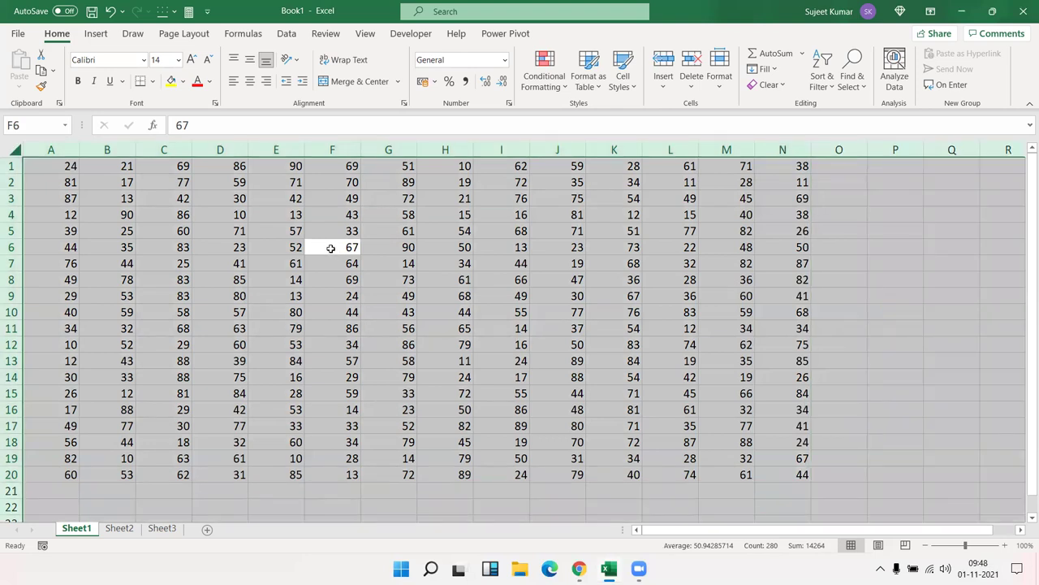
{"action": "left_click", "coordinate": [227, 244]}
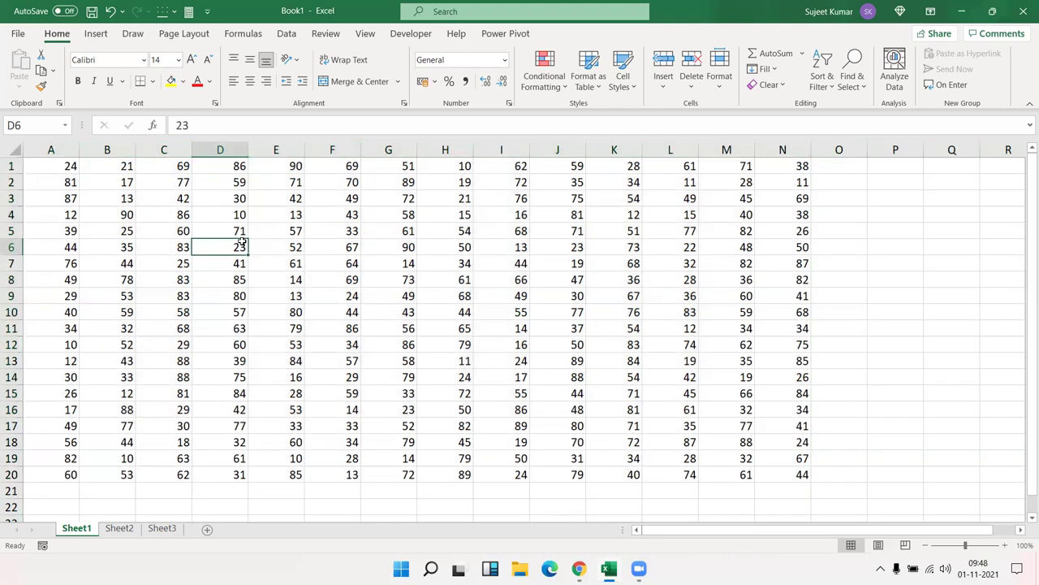
{"action": "left_click", "coordinate": [16, 150]}
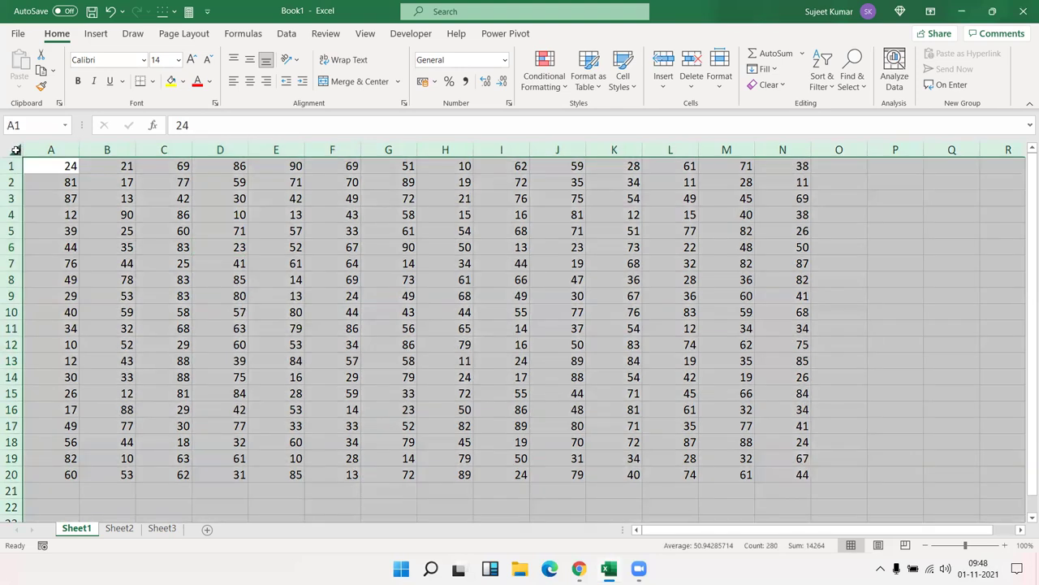
{"action": "left_click", "coordinate": [70, 184]}
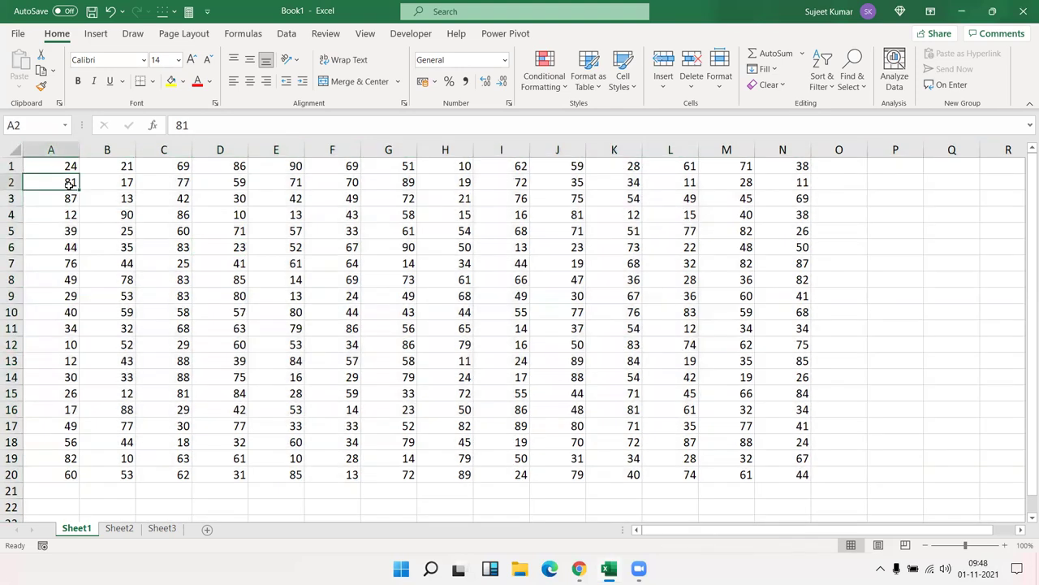
{"action": "key", "text": "ctrl+a"}
{"action": "left_click", "coordinate": [71, 184]}
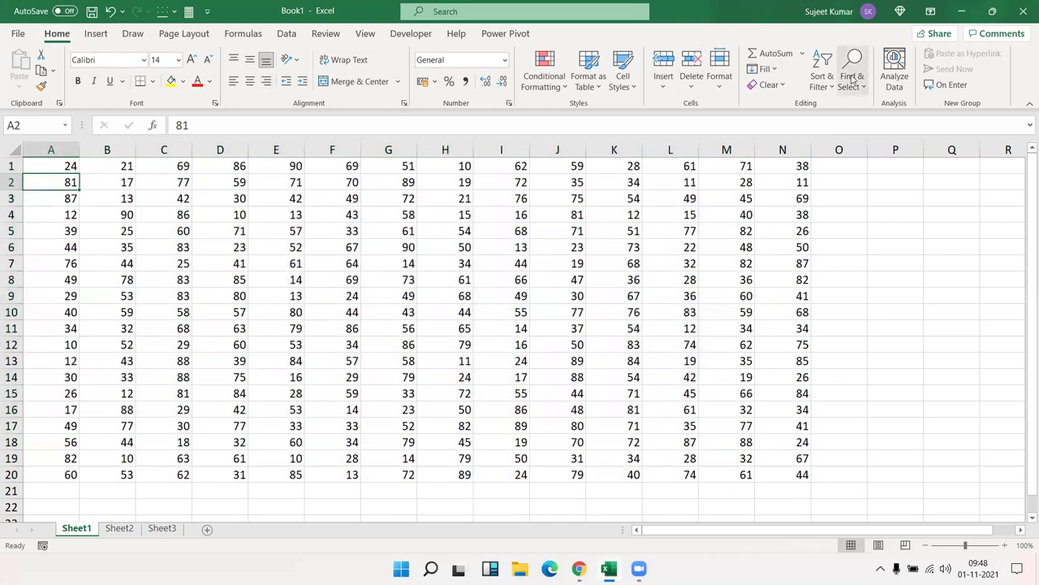
- Select the table's current region A1:N20 through Find & Select's Go To Special
{"action": "left_click", "coordinate": [852, 79]}
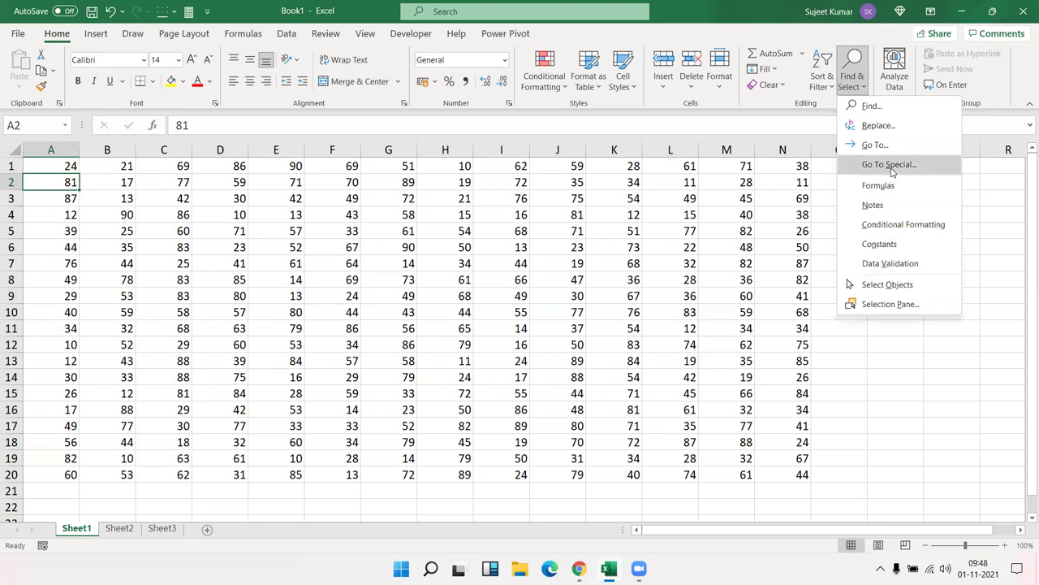
{"action": "left_click", "coordinate": [891, 167]}
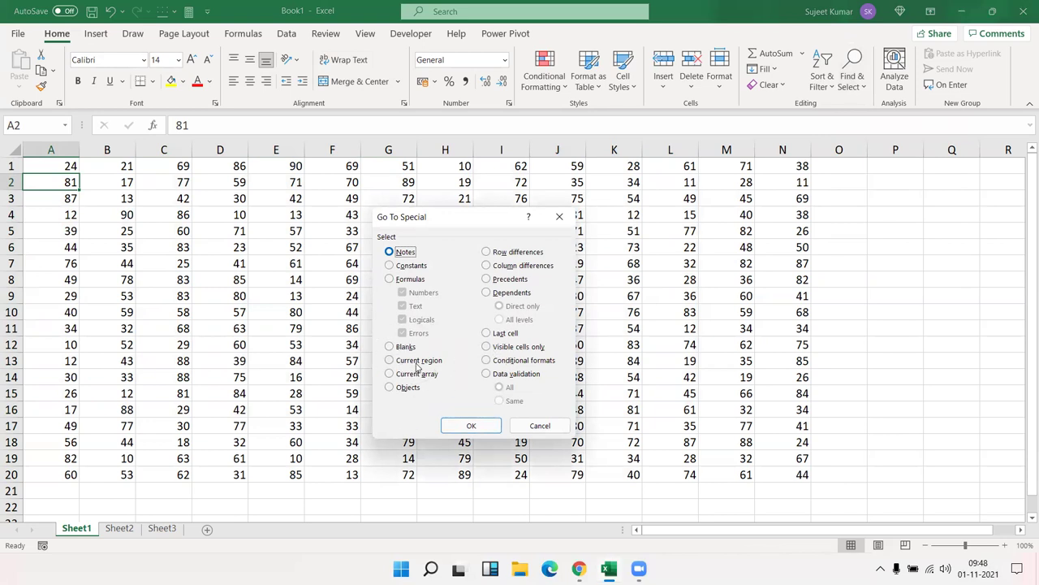
{"action": "left_click", "coordinate": [417, 364]}
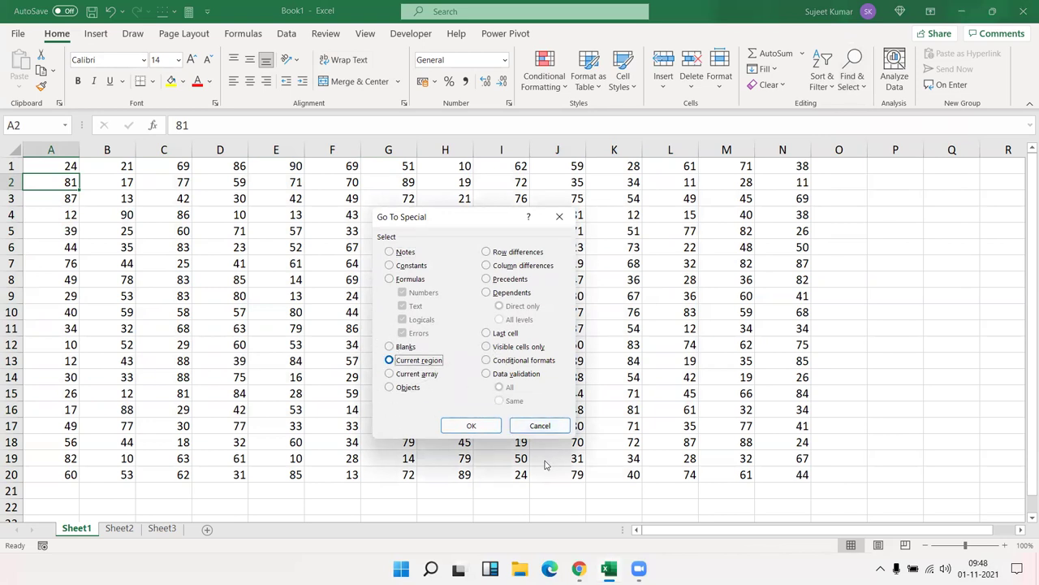
{"action": "left_click", "coordinate": [471, 425]}
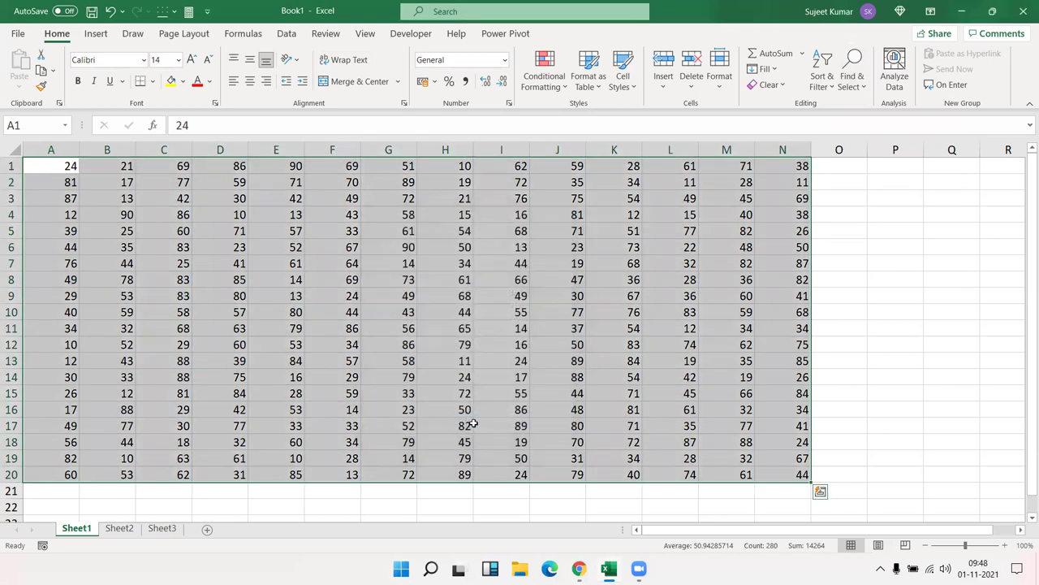
- Type z into O7, P5 and Q3, check the Ctrl+A region, then undo the entries
{"action": "left_click", "coordinate": [840, 264]}
{"action": "type", "text": "z"}
{"action": "left_click", "coordinate": [882, 235]}
{"action": "type", "text": "z"}
{"action": "left_click", "coordinate": [942, 202]}
{"action": "type", "text": "z"}
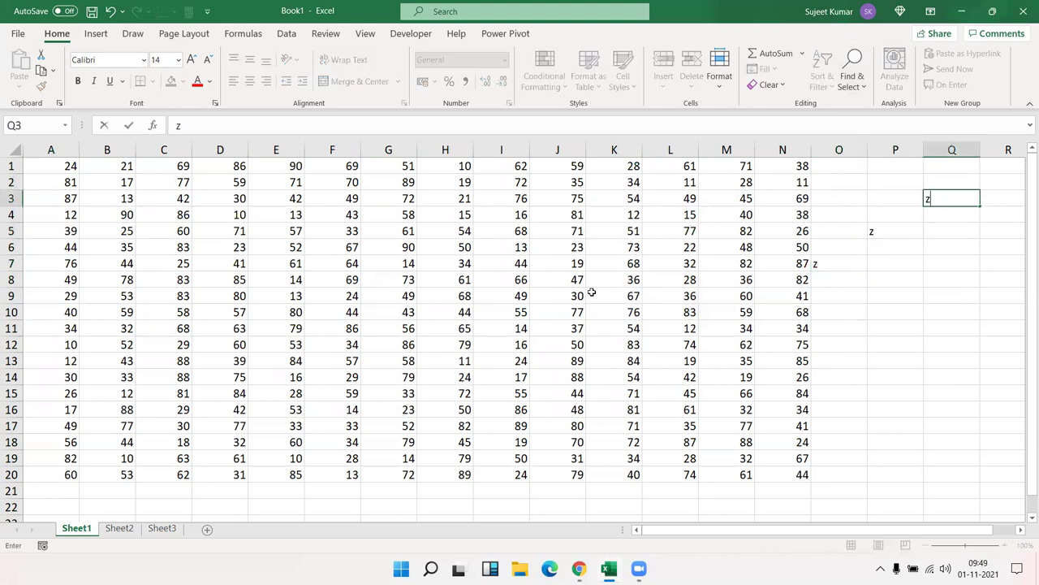
{"action": "left_click", "coordinate": [419, 280]}
{"action": "key", "text": "ctrl+a"}
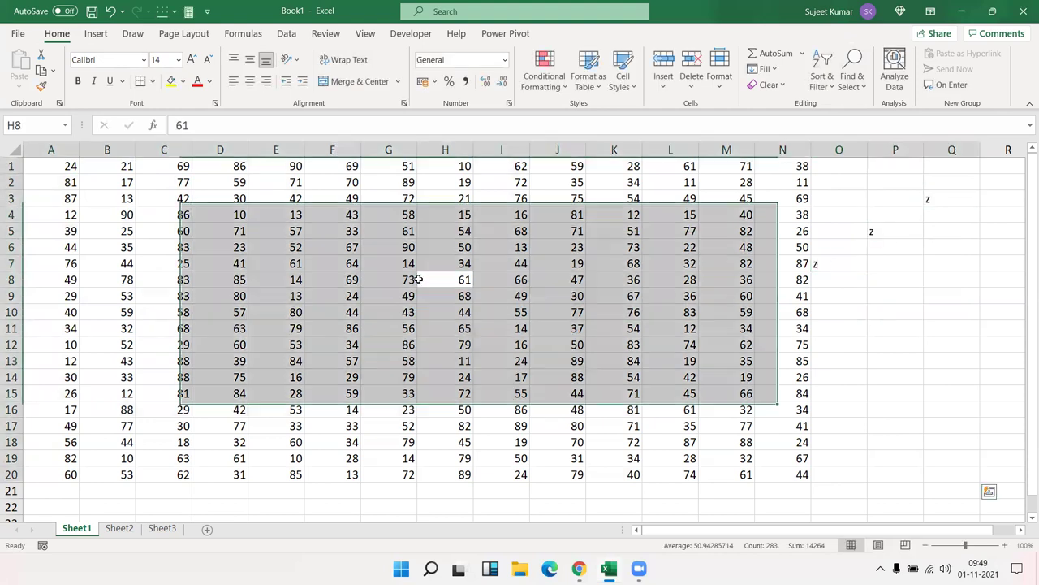
{"action": "left_click", "coordinate": [419, 279]}
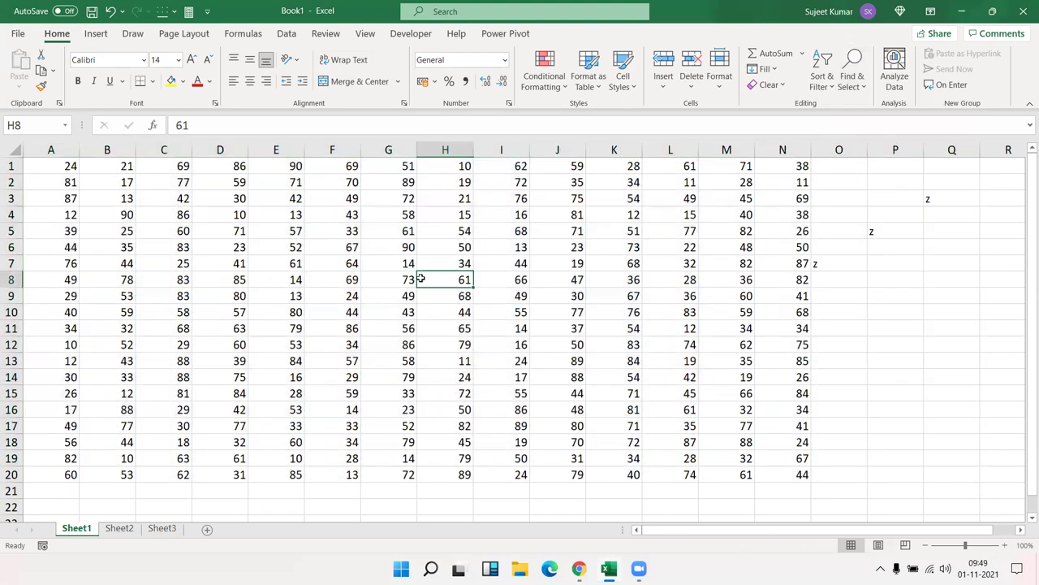
{"action": "key", "text": "ctrl+z"}
{"action": "key", "text": "ctrl+z"}
{"action": "key", "text": "ctrl+z"}
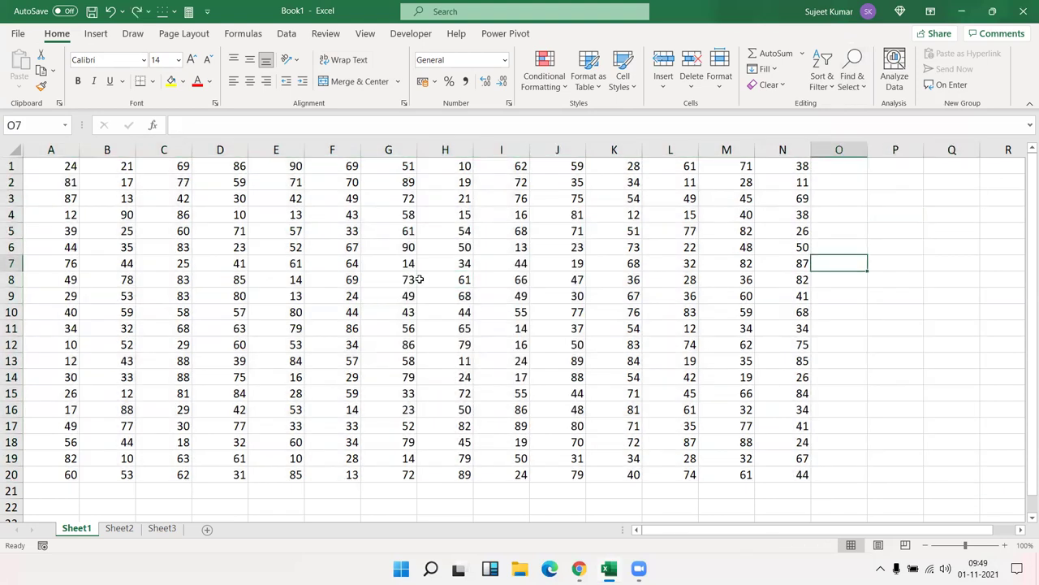
- Enter z in cells O7, P5 and Q7 next to the grid
{"action": "left_click", "coordinate": [386, 292]}
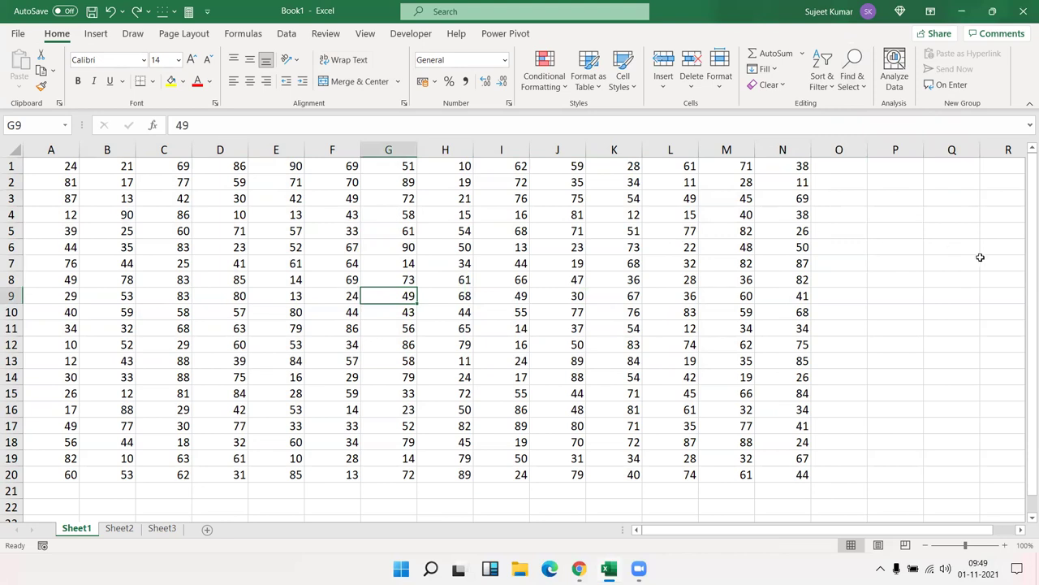
{"action": "left_click", "coordinate": [845, 258]}
{"action": "type", "text": "z"}
{"action": "left_click", "coordinate": [882, 232]}
{"action": "type", "text": "z"}
{"action": "left_click", "coordinate": [930, 261]}
{"action": "type", "text": "z"}
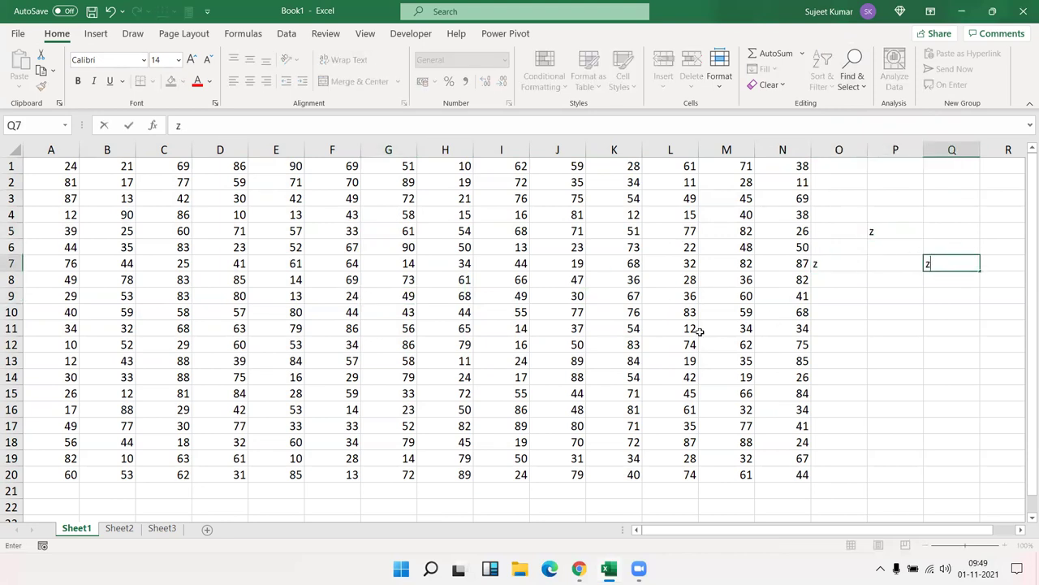
{"action": "left_click", "coordinate": [417, 319]}
- Compare selections of the z columns, the A1:N20 grid and the Ctrl+A data region
{"action": "left_click_drag", "start_coordinate": [825, 206], "coordinate": [948, 323]}
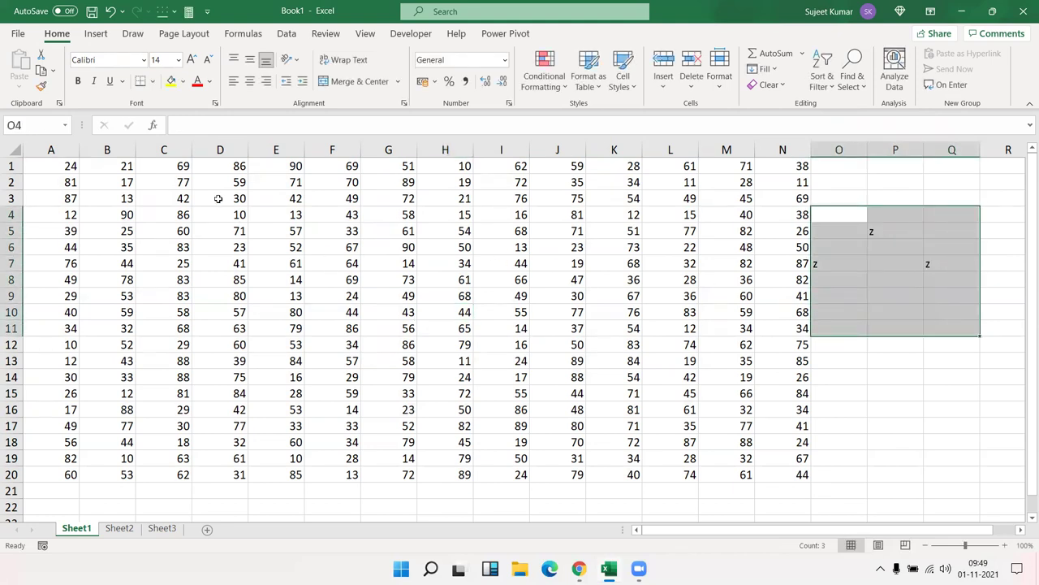
{"action": "mouse_move", "coordinate": [65, 166]}
{"action": "left_mouse_down"}
{"action": "mouse_move", "coordinate": [698, 393]}
{"action": "mouse_move", "coordinate": [779, 474]}
{"action": "left_mouse_up"}
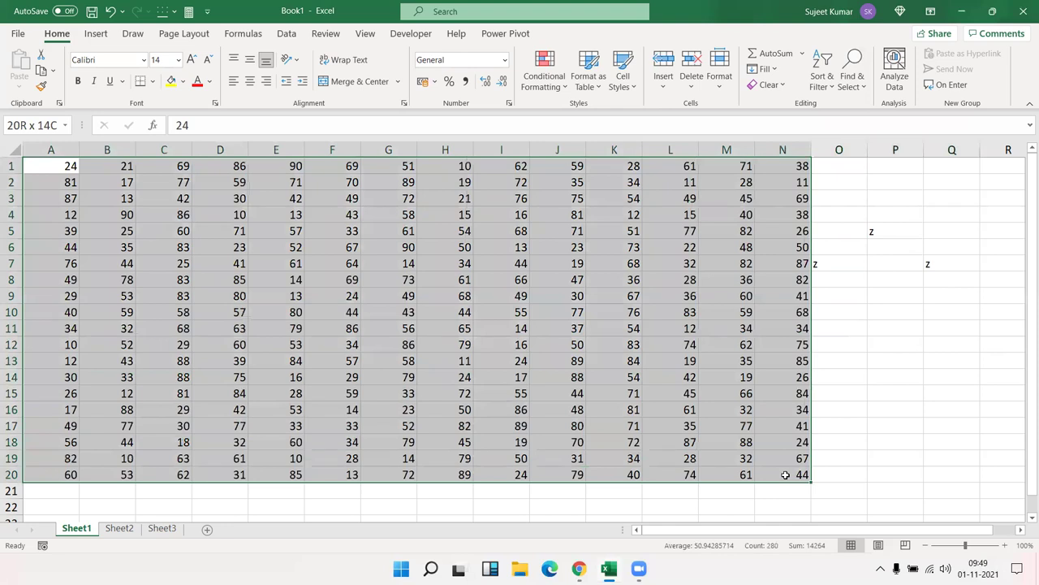
{"action": "left_click", "coordinate": [673, 361]}
{"action": "left_click_drag", "start_coordinate": [826, 211], "coordinate": [837, 328]}
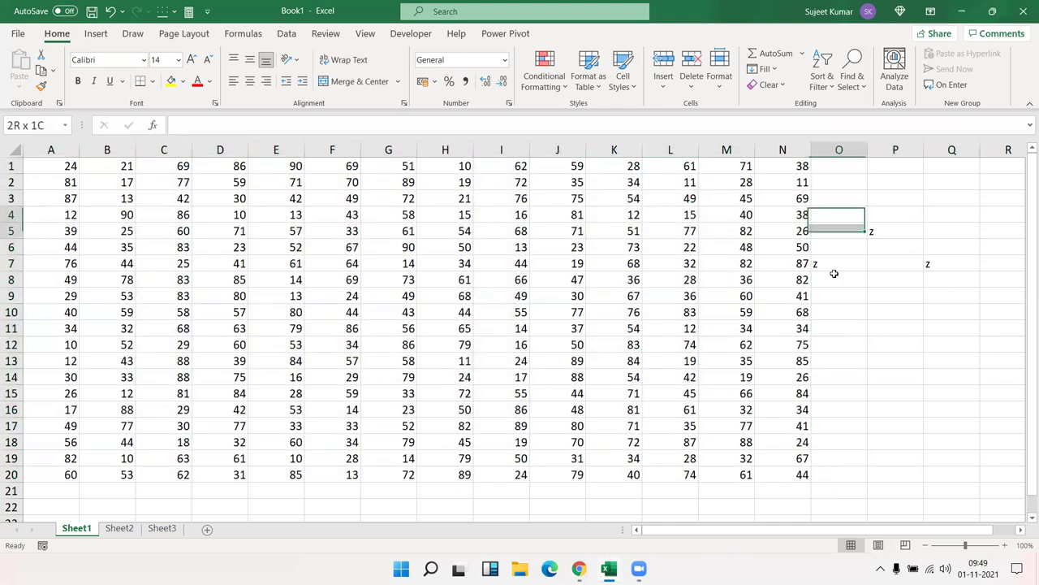
{"action": "left_click_drag", "start_coordinate": [891, 225], "coordinate": [896, 328]}
{"action": "left_click_drag", "start_coordinate": [941, 217], "coordinate": [942, 357]}
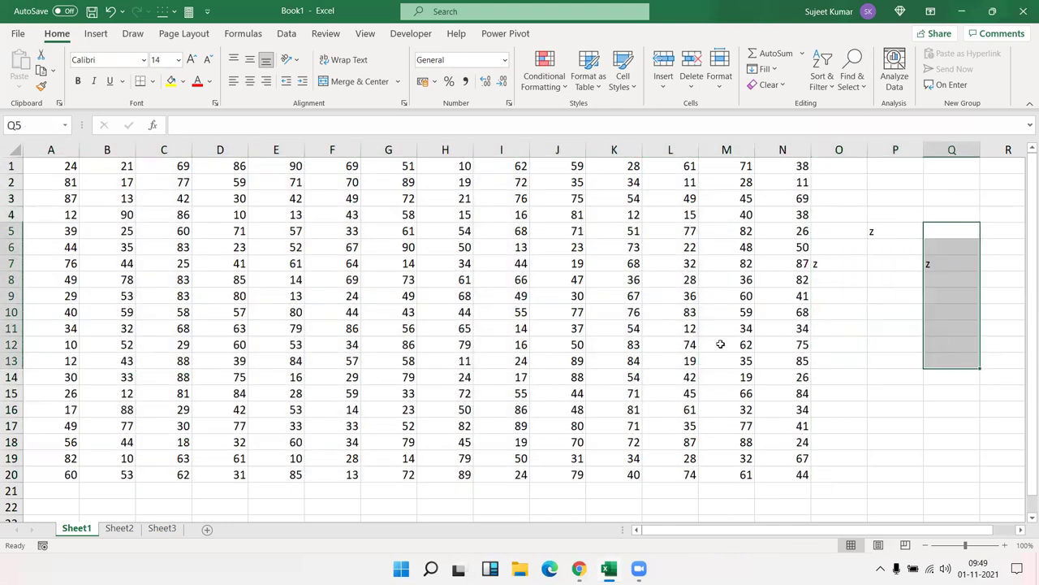
{"action": "left_click", "coordinate": [630, 318]}
{"action": "key", "text": "ctrl+a"}
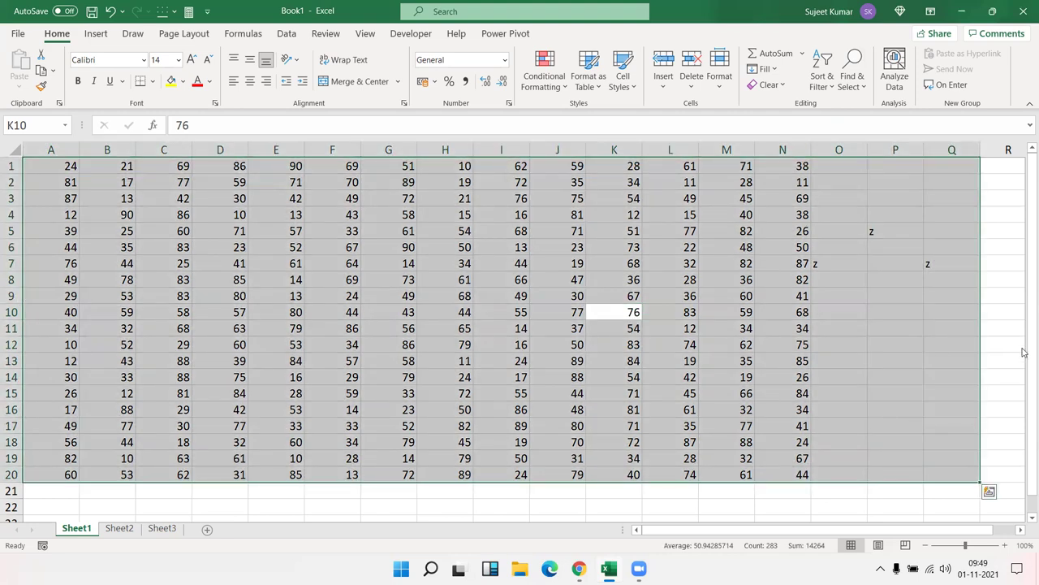
{"action": "left_click_drag", "start_coordinate": [783, 164], "coordinate": [11, 473]}
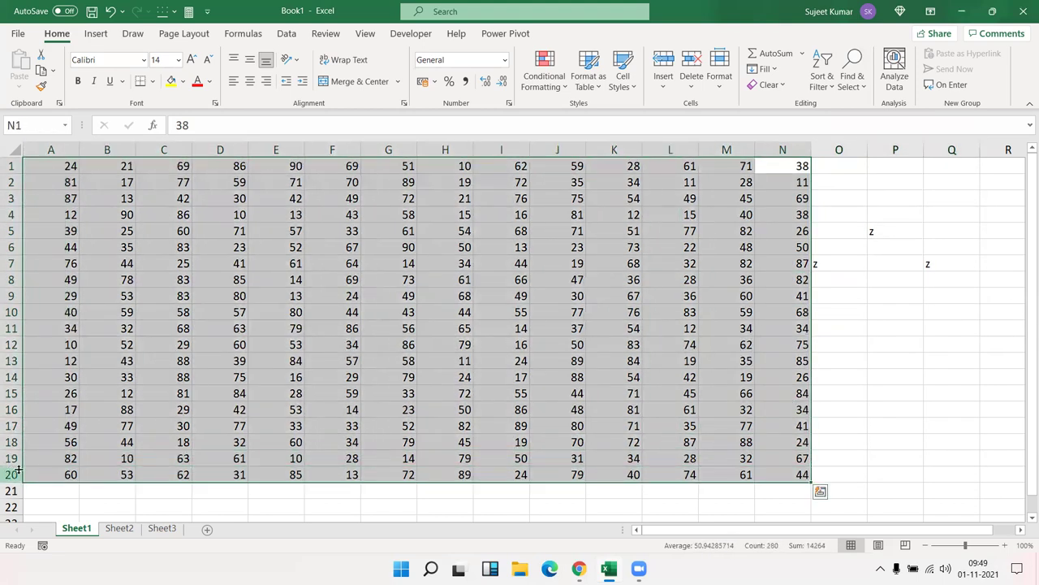
- Insert a blank row 11 that splits the number grid into two blocks
{"action": "left_click_drag", "start_coordinate": [831, 199], "coordinate": [934, 327]}
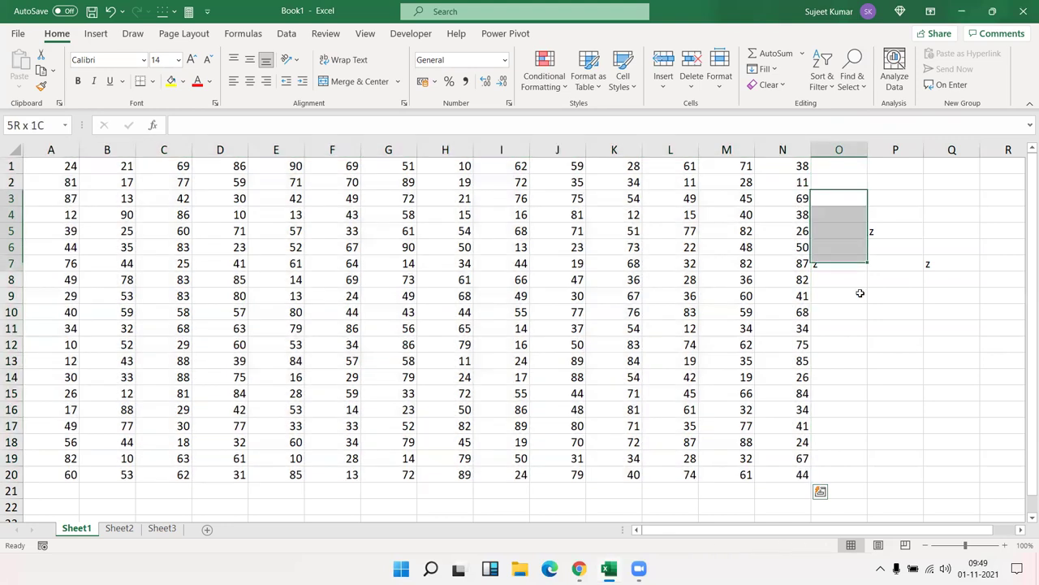
{"action": "left_click", "coordinate": [11, 328]}
{"action": "key", "text": "ctrl+shift+plus"}
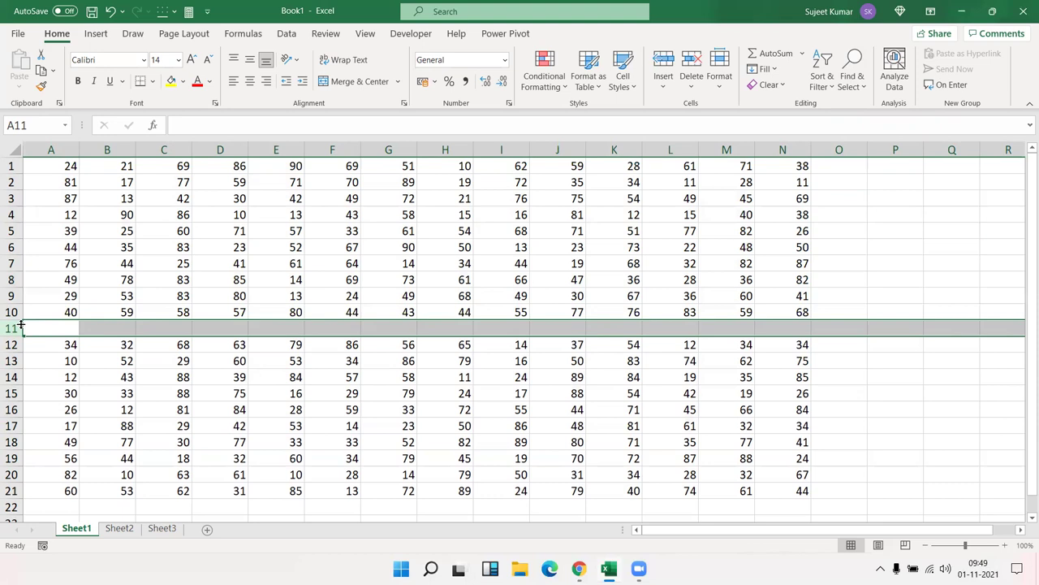
{"action": "left_click", "coordinate": [87, 185]}
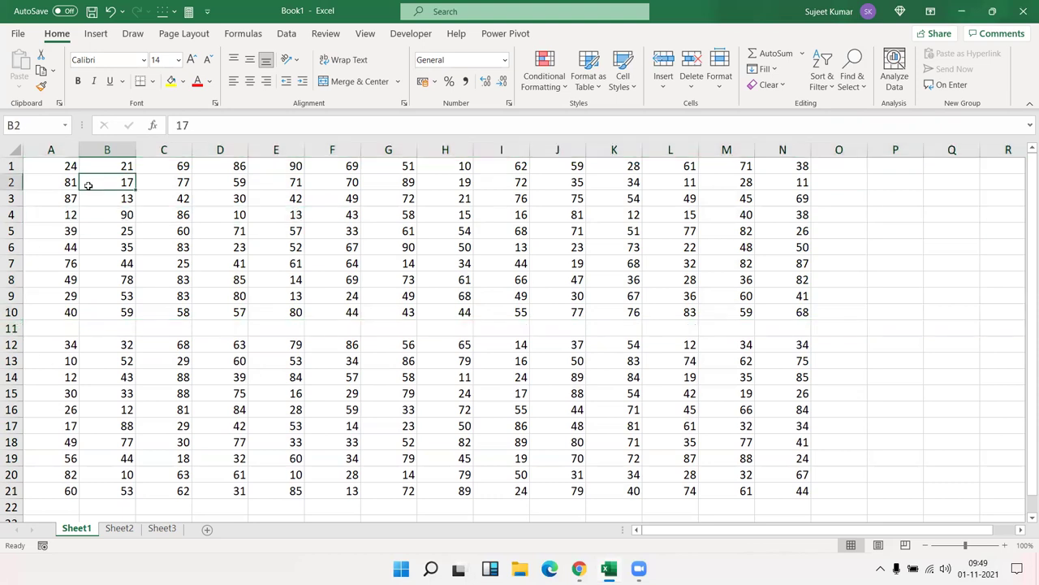
{"action": "key", "text": "ctrl+a"}
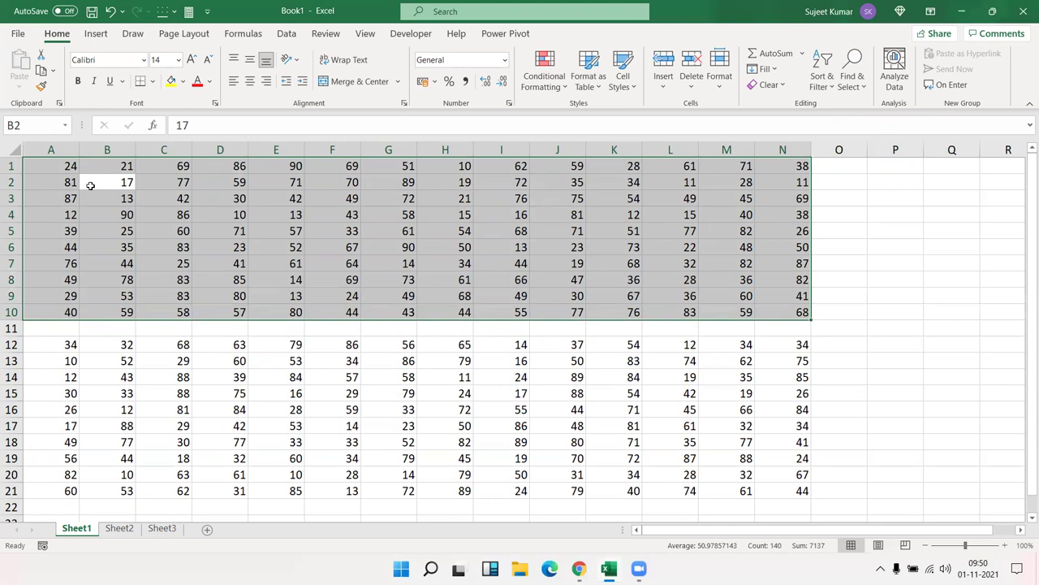
- Put z in G11 and confirm Ctrl+A now spans the rejoined data region
{"action": "left_click", "coordinate": [371, 325]}
{"action": "type", "text": "z"}
{"action": "left_click", "coordinate": [185, 278]}
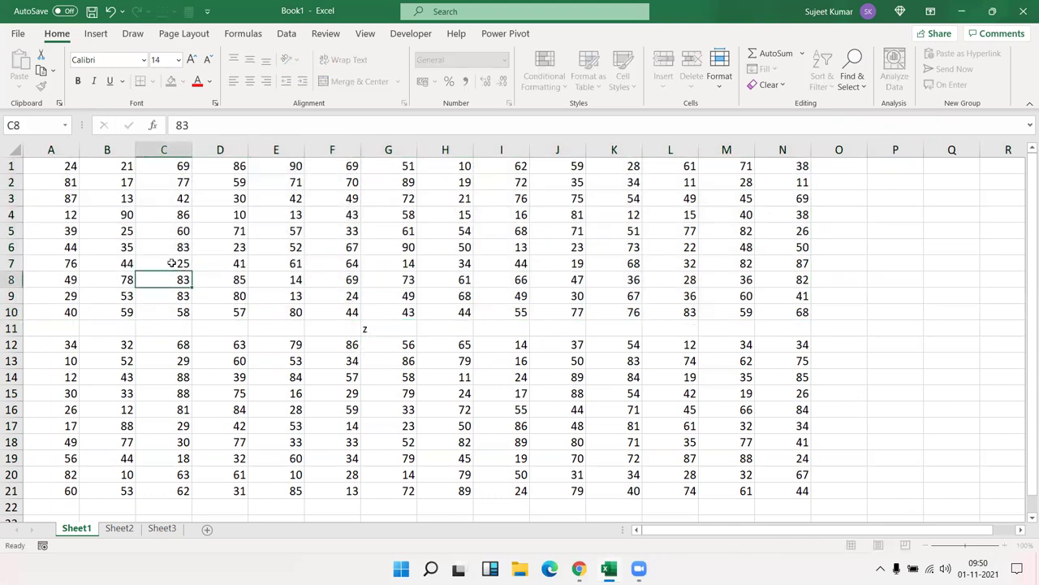
{"action": "key", "text": "ctrl+a"}
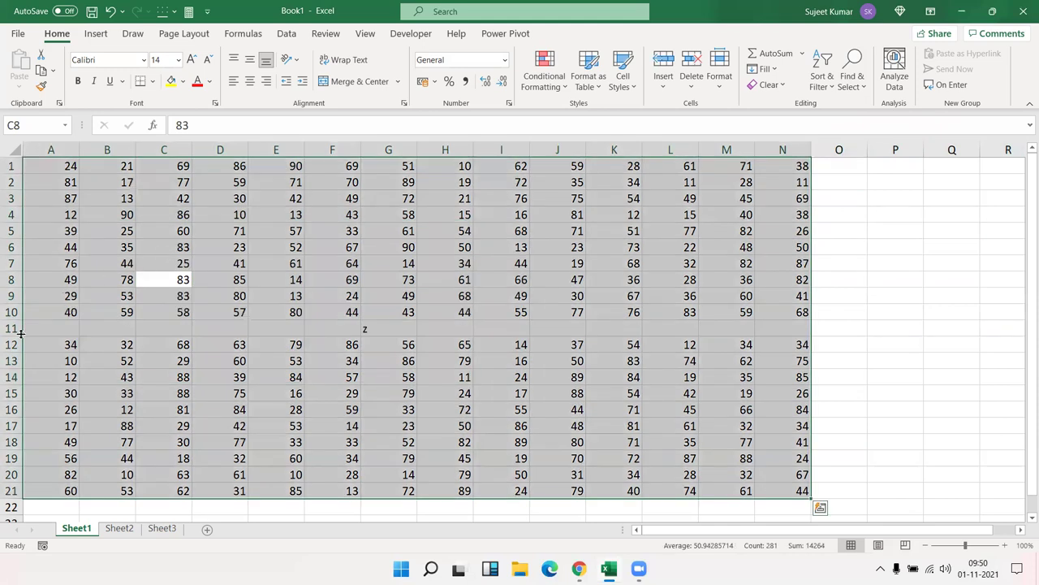
{"action": "left_click", "coordinate": [5, 325]}
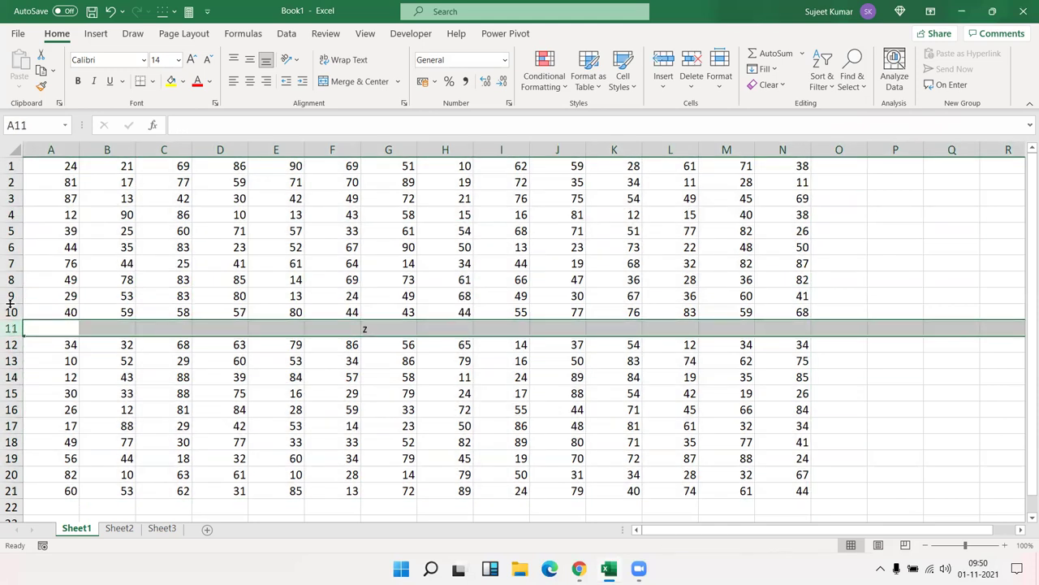
- Delete row 11 with its z and insert a blank column G
{"action": "key", "text": "ctrl+minus"}
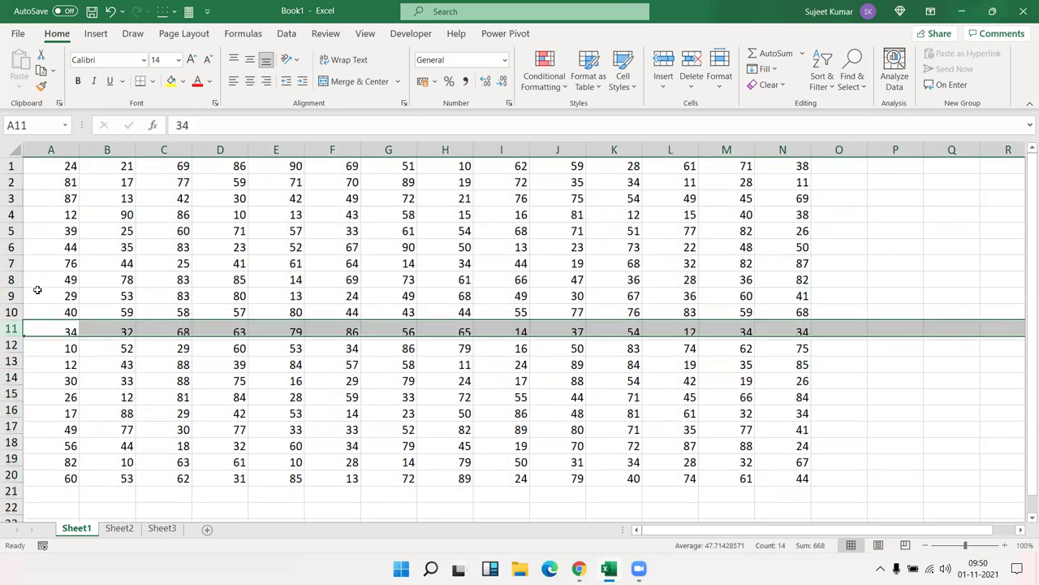
{"action": "left_click", "coordinate": [377, 146]}
{"action": "key", "text": "ctrl+plus"}
{"action": "left_click", "coordinate": [410, 254]}
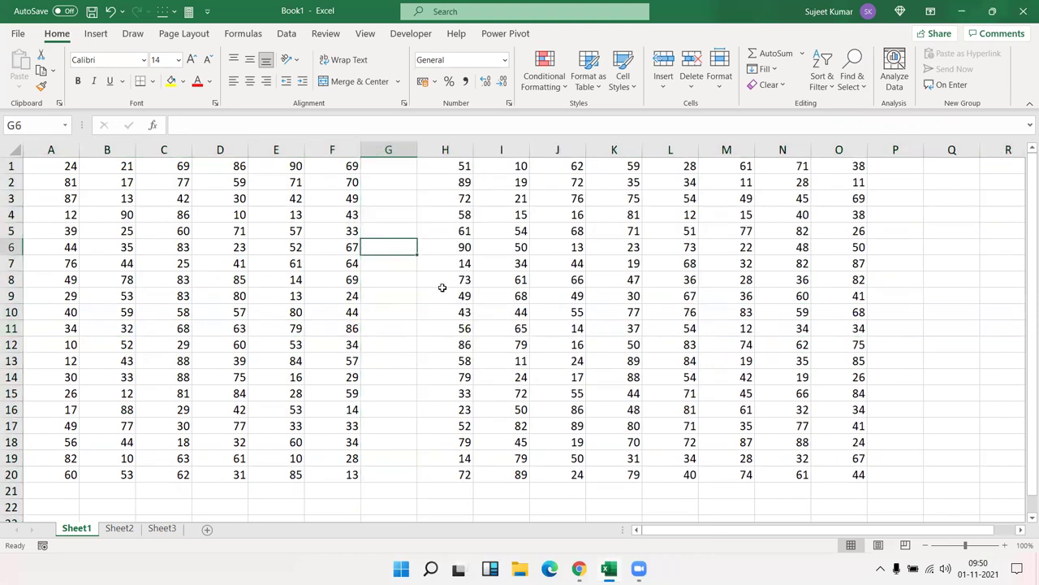
- Check the split data block with Ctrl+A, then delete the empty column G
{"action": "left_click", "coordinate": [106, 231]}
{"action": "key", "text": "ctrl+a"}
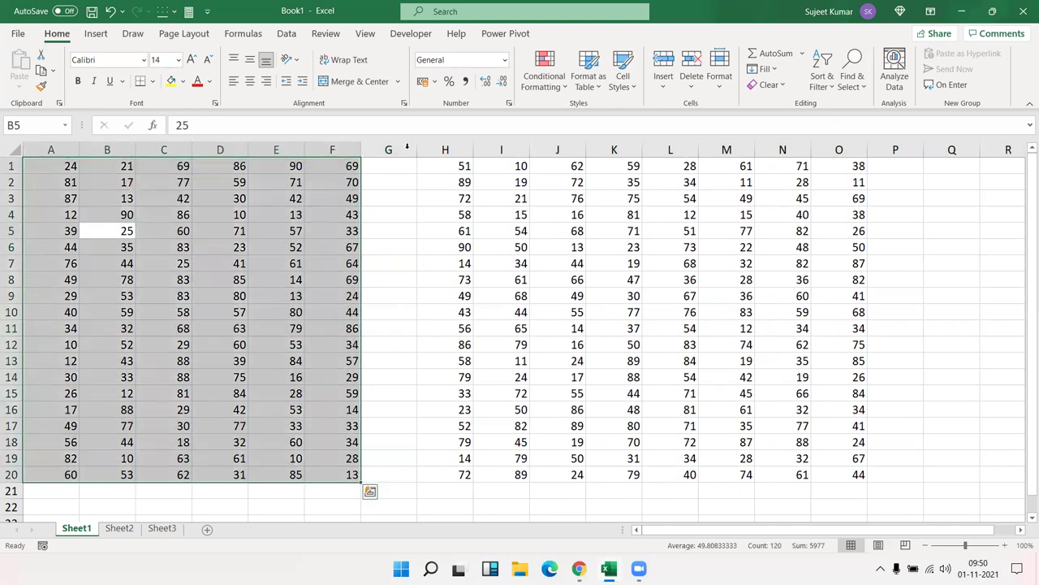
{"action": "left_click", "coordinate": [400, 152]}
{"action": "key", "text": "ctrl+minus"}
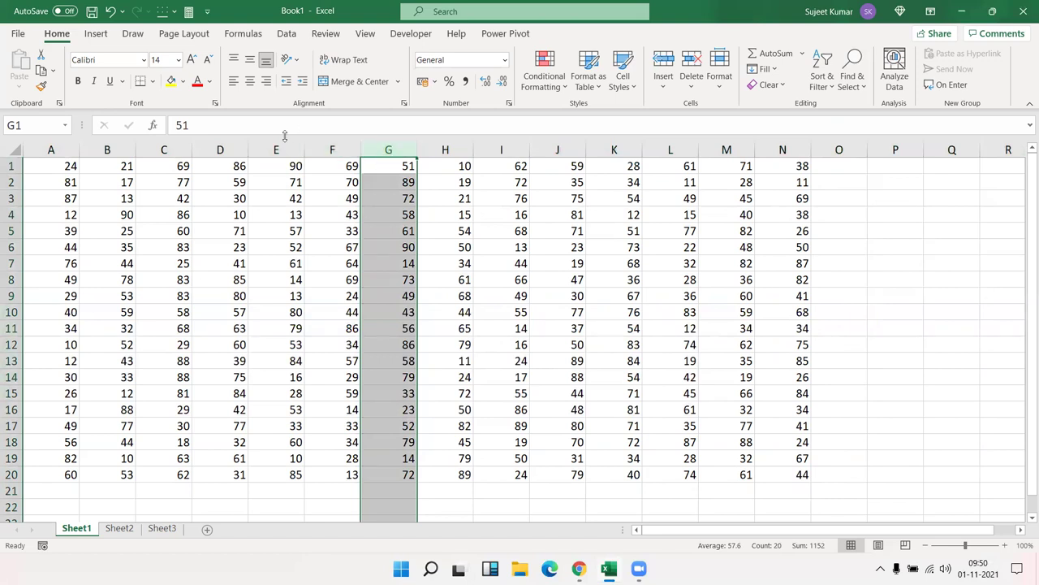
{"action": "left_click", "coordinate": [135, 197]}
{"action": "key", "text": "ctrl+a"}
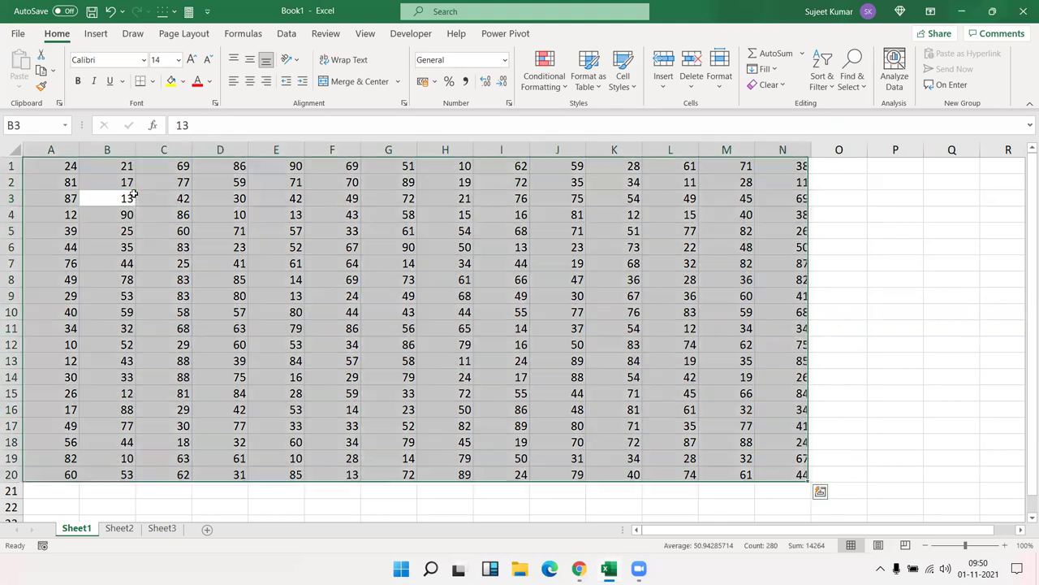
{"action": "left_click", "coordinate": [365, 244]}
{"action": "key", "text": "ctrl+a"}
{"action": "left_click", "coordinate": [741, 310]}
{"action": "key", "text": "ctrl+a"}
{"action": "left_click", "coordinate": [488, 374]}
{"action": "key", "text": "ctrl+a"}
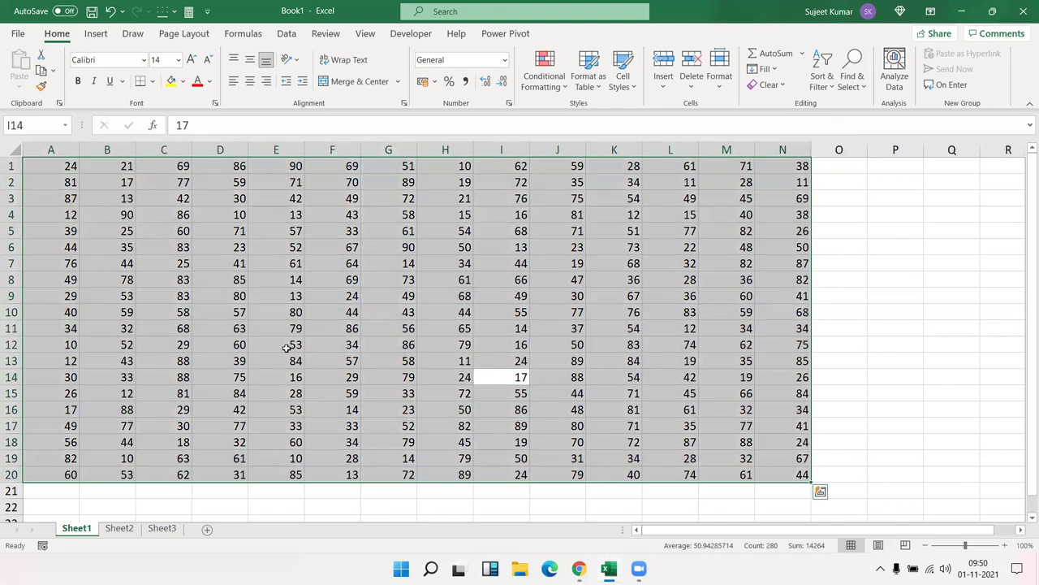
{"action": "left_click", "coordinate": [281, 345]}
{"action": "left_click", "coordinate": [51, 169]}
{"action": "left_click", "coordinate": [50, 242]}
{"action": "left_click", "coordinate": [49, 166]}
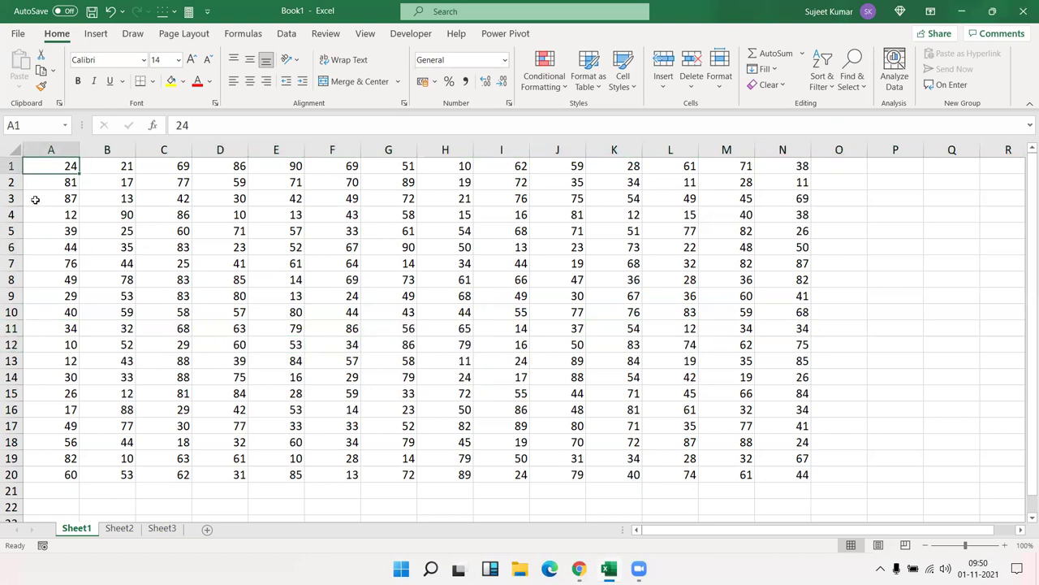
{"action": "key", "text": "ctrl+shift+Right"}
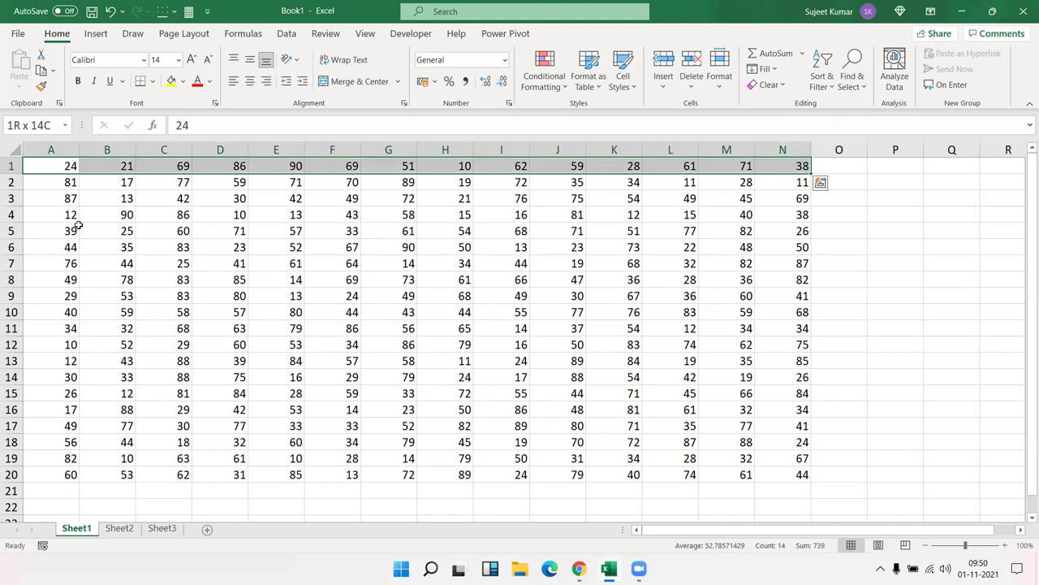
{"action": "key", "text": "ctrl+shift+Down"}
{"action": "key", "text": "ctrl+Home"}
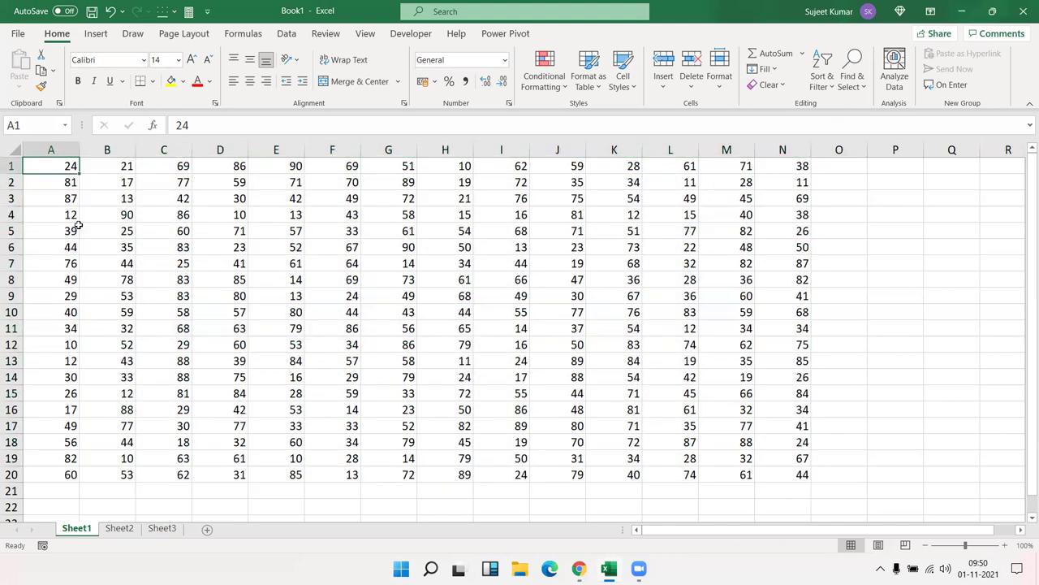
{"action": "key", "text": "ctrl+shift+Right"}
{"action": "key", "text": "ctrl+shift+Down"}
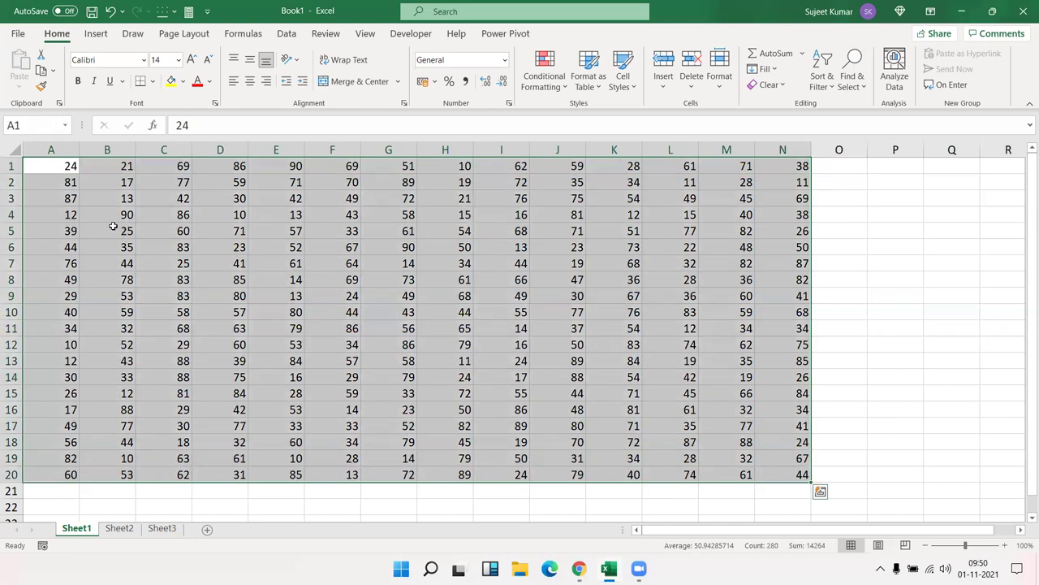
{"action": "left_click", "coordinate": [72, 167]}
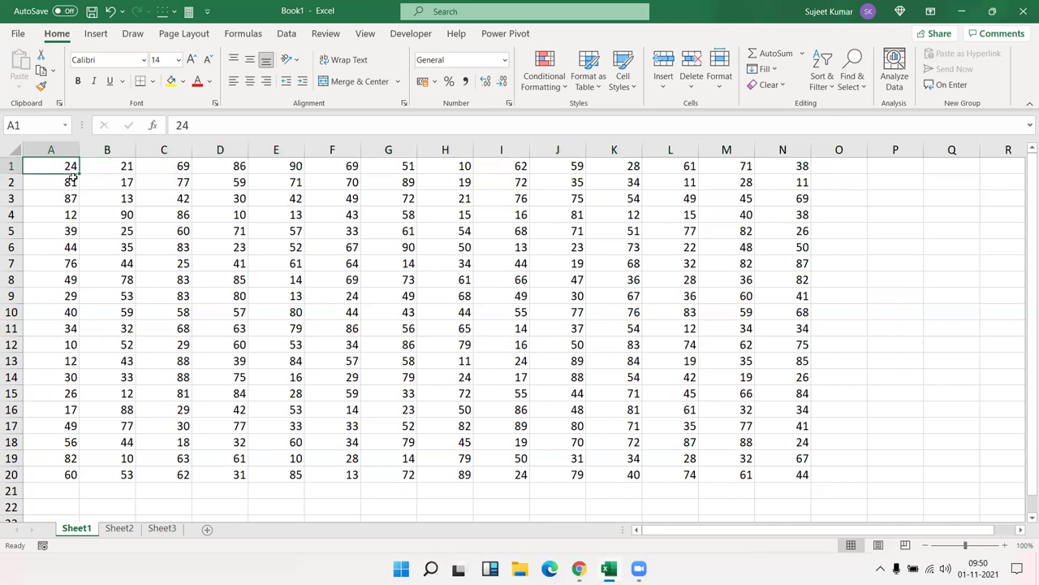
{"action": "key", "text": "Right"}
{"action": "key", "text": "Right"}
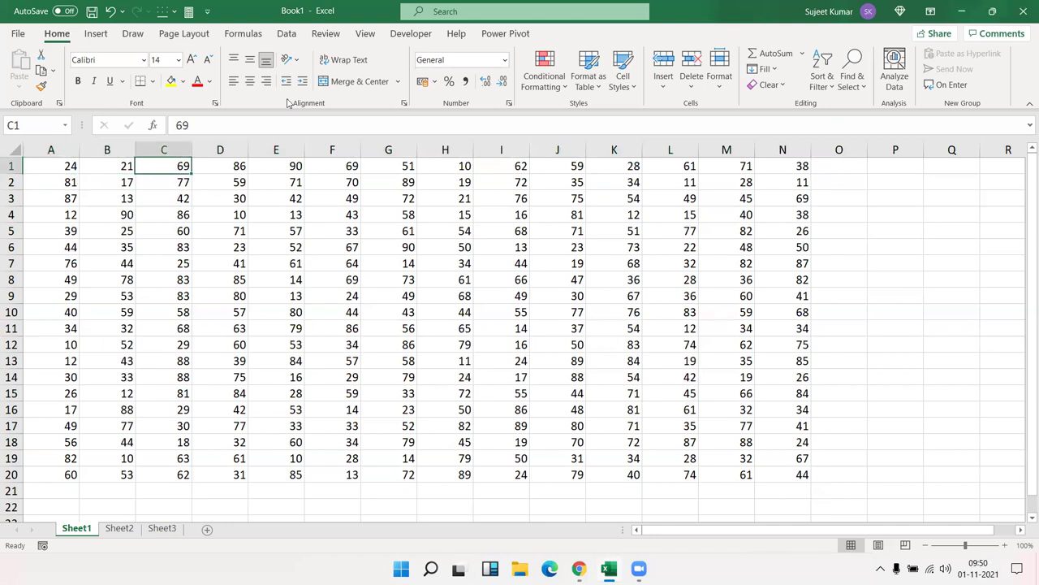
{"action": "key", "text": "Right"}
{"action": "key", "text": "Right"}
{"action": "key", "text": "Right"}
{"action": "key", "text": "Right"}
{"action": "key", "text": "Left"}
{"action": "key", "text": "Left"}
{"action": "key", "text": "Down"}
{"action": "key", "text": "Down"}
{"action": "key", "text": "Down"}
{"action": "key", "text": "Up"}
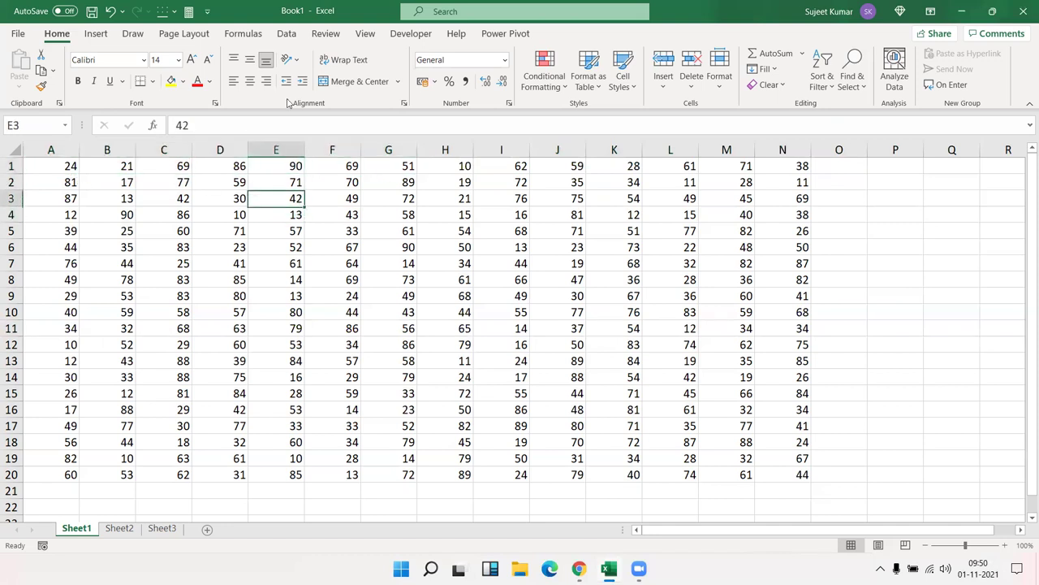
{"action": "key", "text": "Up"}
{"action": "key", "text": "Left"}
{"action": "key", "text": "Left"}
{"action": "key", "text": "Left"}
{"action": "key", "text": "Left"}
{"action": "key", "text": "Up"}
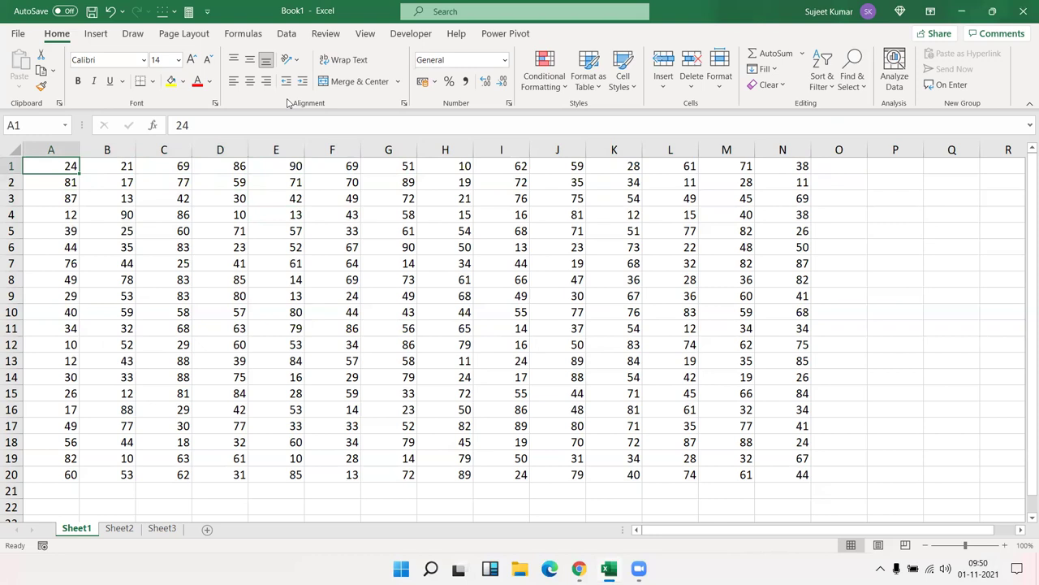
{"action": "key", "text": "shift+Right"}
{"action": "key", "text": "shift+Right"}
{"action": "key", "text": "shift+Right"}
{"action": "key", "text": "shift+Right"}
{"action": "key", "text": "shift+Down"}
{"action": "key", "text": "shift+Down"}
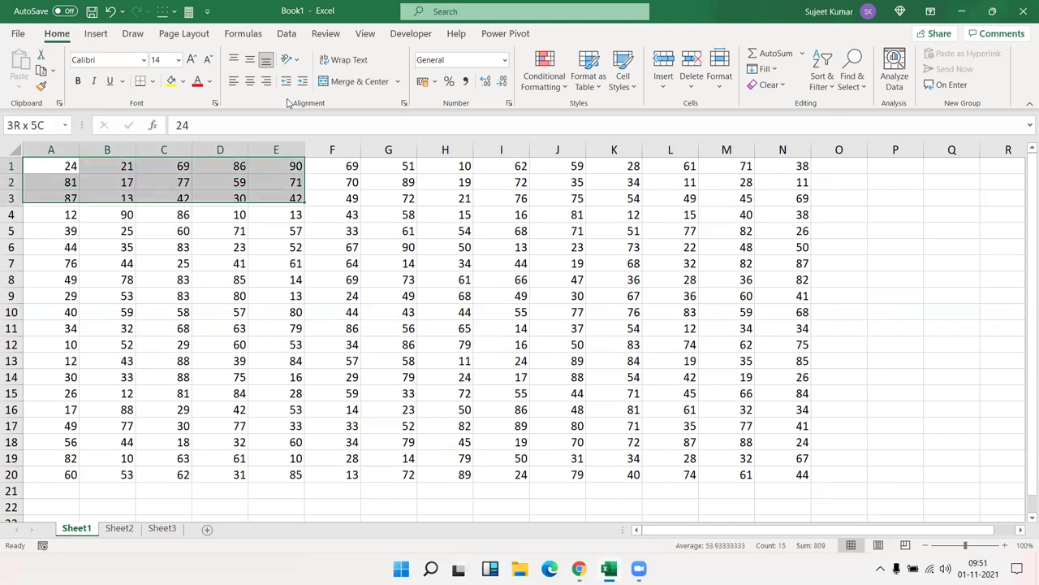
{"action": "key", "text": "shift+Down"}
{"action": "key", "text": "shift+Down"}
{"action": "key", "text": "shift+Up"}
{"action": "key", "text": "shift+Left"}
{"action": "key", "text": "shift+Left"}
{"action": "key", "text": "shift+Left"}
{"action": "key", "text": "shift+Left"}
{"action": "key", "text": "shift+Up"}
{"action": "key", "text": "shift+Up"}
{"action": "key", "text": "shift+Up"}
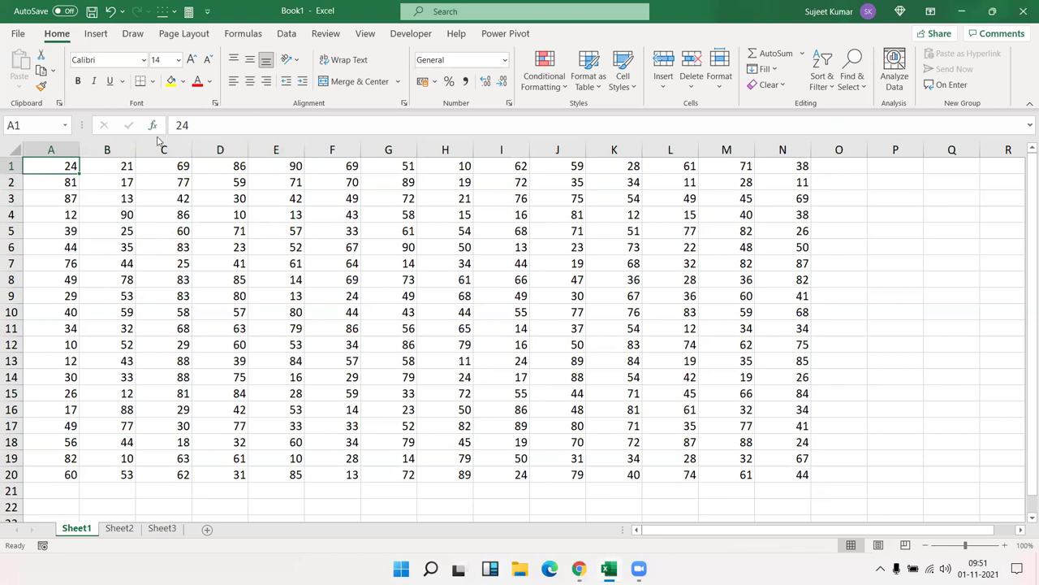
{"action": "left_click_drag", "start_coordinate": [64, 165], "coordinate": [768, 165]}
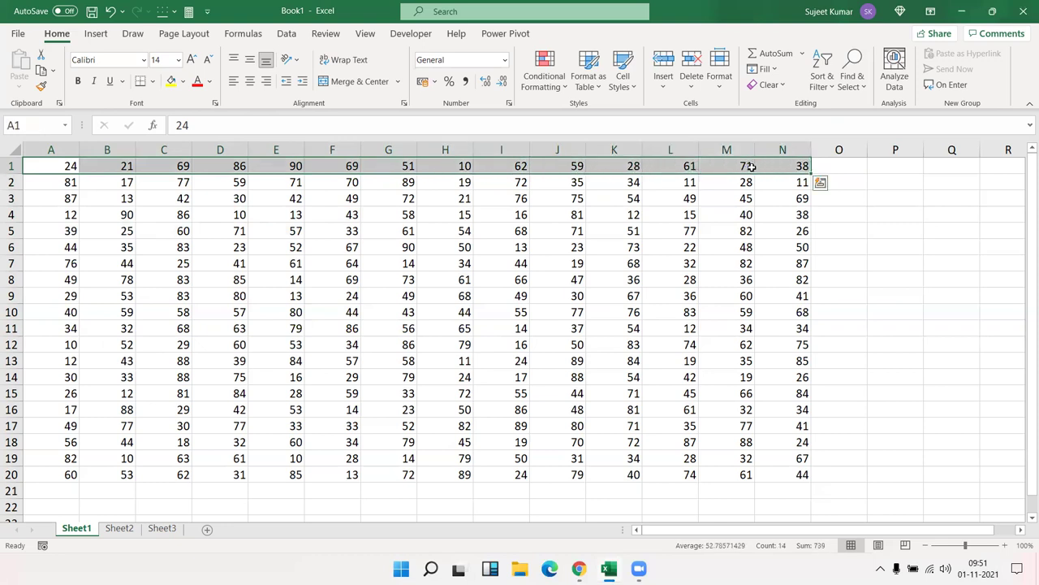
{"action": "left_click", "coordinate": [65, 166]}
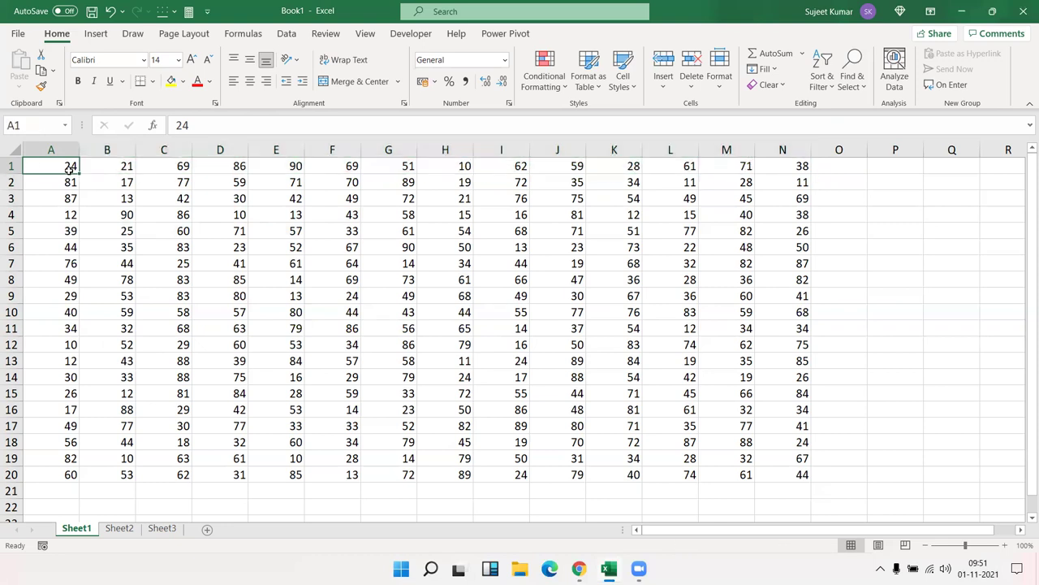
{"action": "key", "text": "ctrl+Right"}
{"action": "scroll", "coordinate": [74, 267], "scroll_direction": "down", "scroll_amount": 20}
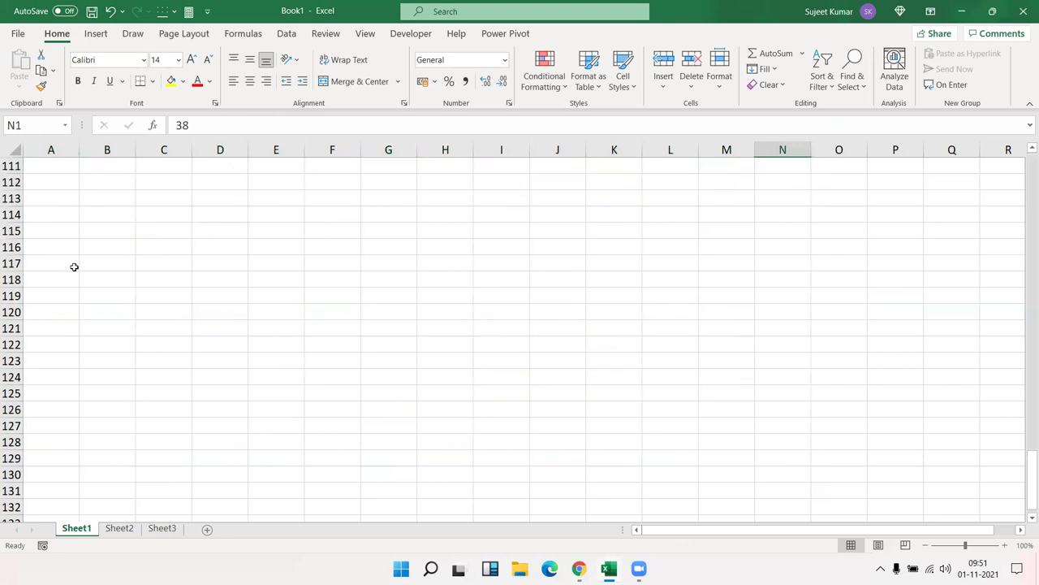
{"action": "scroll", "coordinate": [138, 330], "scroll_direction": "up", "scroll_amount": 15}
{"action": "scroll", "coordinate": [138, 331], "scroll_direction": "up", "scroll_amount": 15}
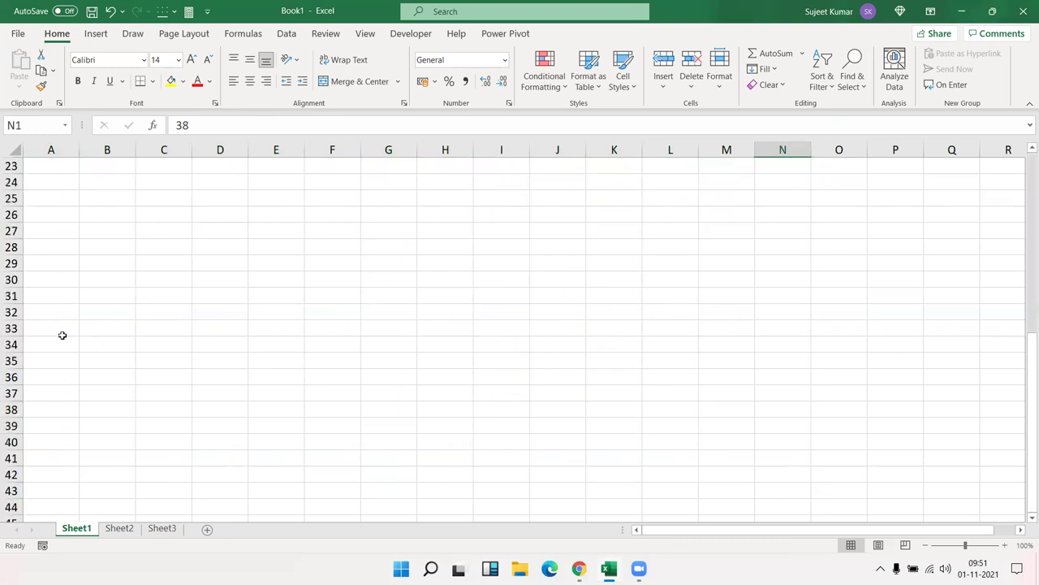
{"action": "left_click", "coordinate": [62, 333]}
{"action": "scroll", "coordinate": [63, 334], "scroll_direction": "up", "scroll_amount": 6}
{"action": "scroll", "coordinate": [134, 337], "scroll_direction": "down", "scroll_amount": 4}
{"action": "scroll", "coordinate": [122, 341], "scroll_direction": "down", "scroll_amount": 10}
{"action": "scroll", "coordinate": [101, 347], "scroll_direction": "up", "scroll_amount": 15}
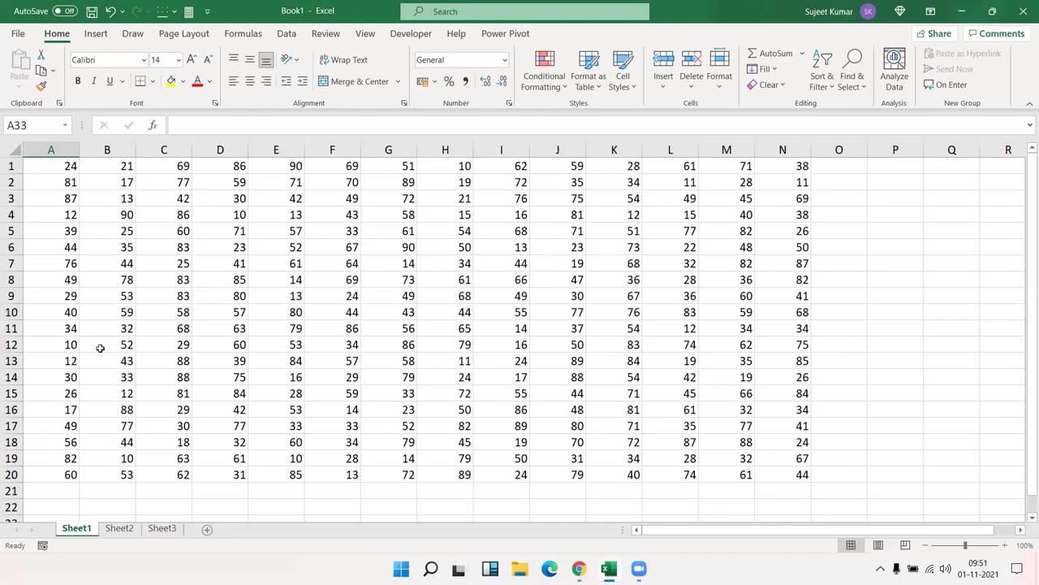
{"action": "left_click", "coordinate": [593, 496]}
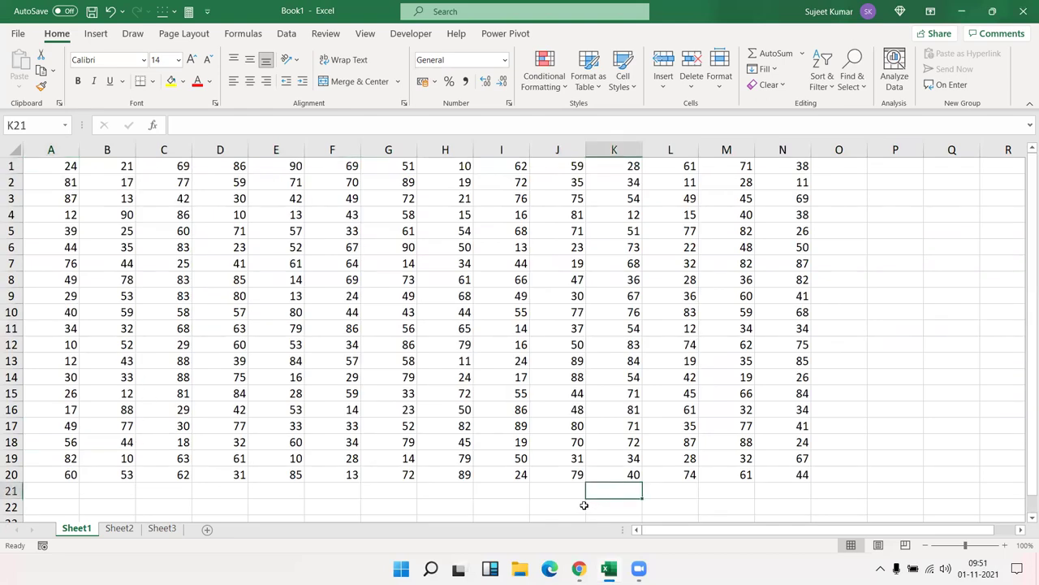
{"action": "key", "text": "Down"}
{"action": "key", "text": "Left"}
{"action": "key", "text": "Home"}
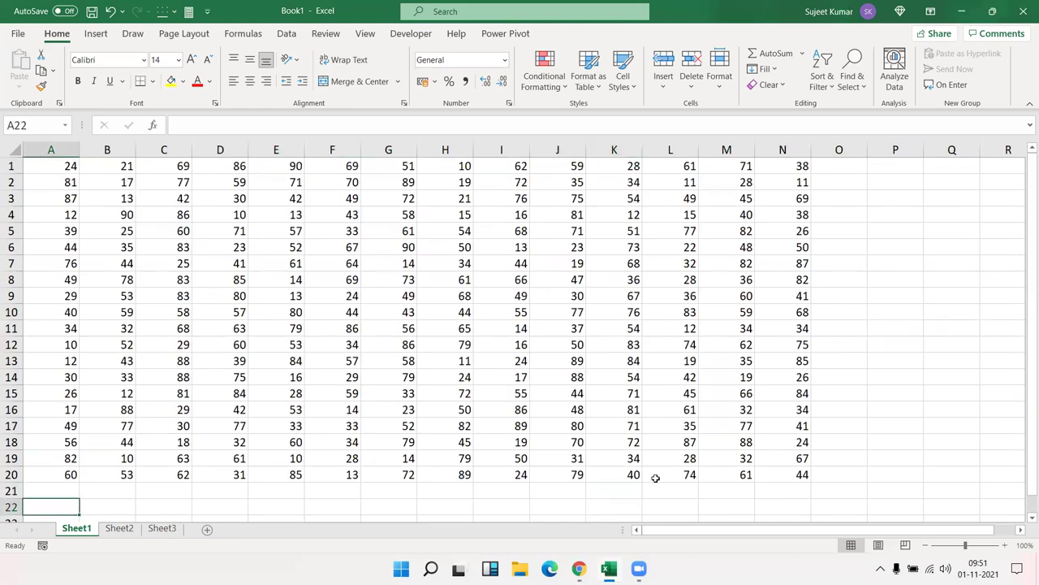
{"action": "key", "text": "Right"}
{"action": "key", "text": "Right"}
{"action": "key", "text": "Right"}
{"action": "key", "text": "Right"}
{"action": "type", "text": "20"}
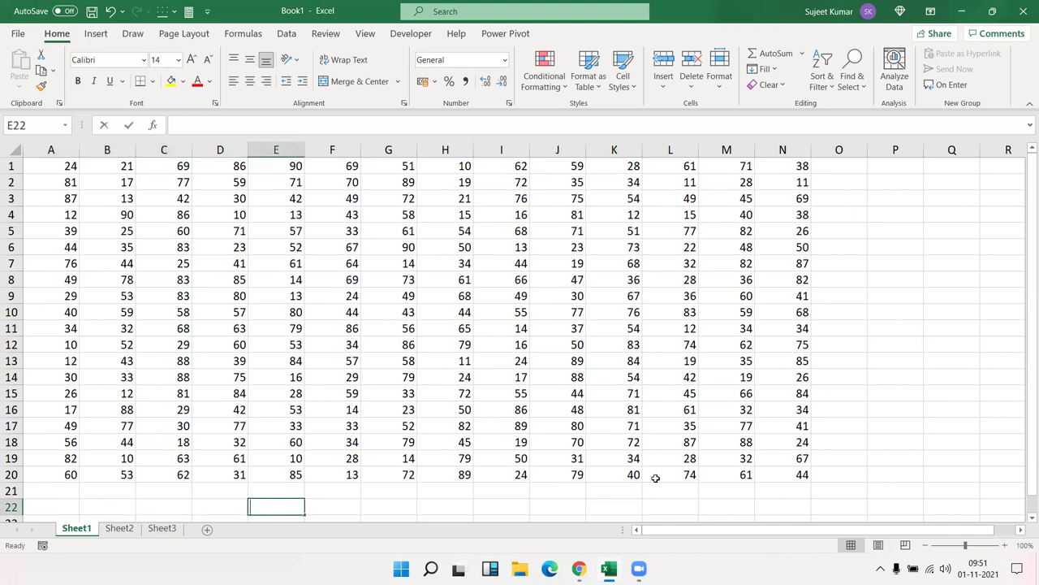
{"action": "left_click", "coordinate": [566, 506]}
{"action": "key", "text": "Left"}
{"action": "key", "text": "Left"}
{"action": "key", "text": "Left"}
{"action": "key", "text": "Right"}
{"action": "key", "text": "shift+Right"}
{"action": "key", "text": "shift+Right"}
{"action": "key", "text": "shift+Right"}
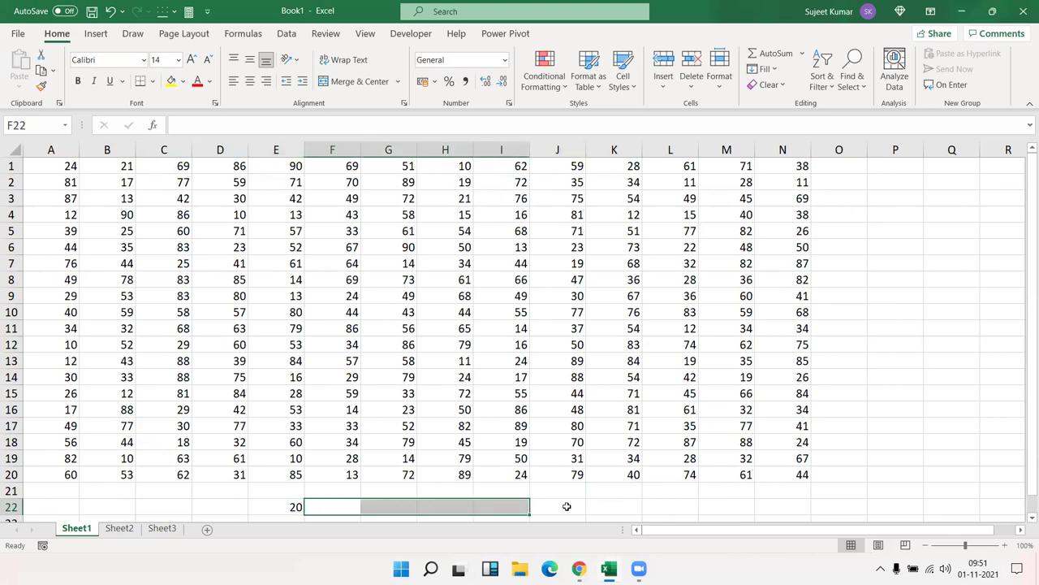
{"action": "key", "text": "shift+Right"}
{"action": "key", "text": "shift+Right"}
{"action": "key", "text": "Right"}
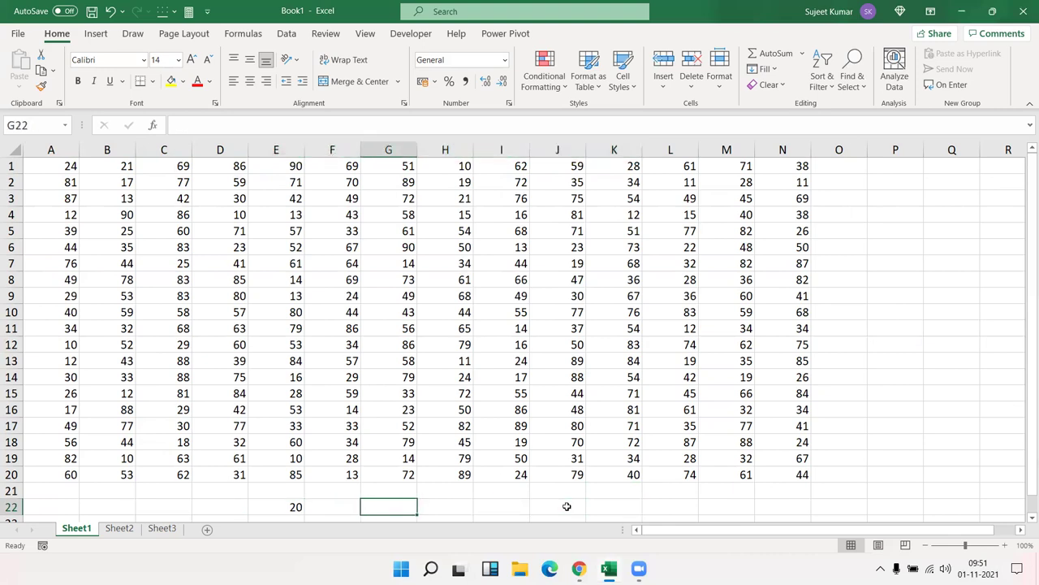
{"action": "key", "text": "Right"}
{"action": "key", "text": "Right"}
{"action": "key", "text": "Right"}
{"action": "key", "text": "Right"}
{"action": "key", "text": "shift+Left"}
{"action": "key", "text": "shift+Left"}
{"action": "key", "text": "shift+Left"}
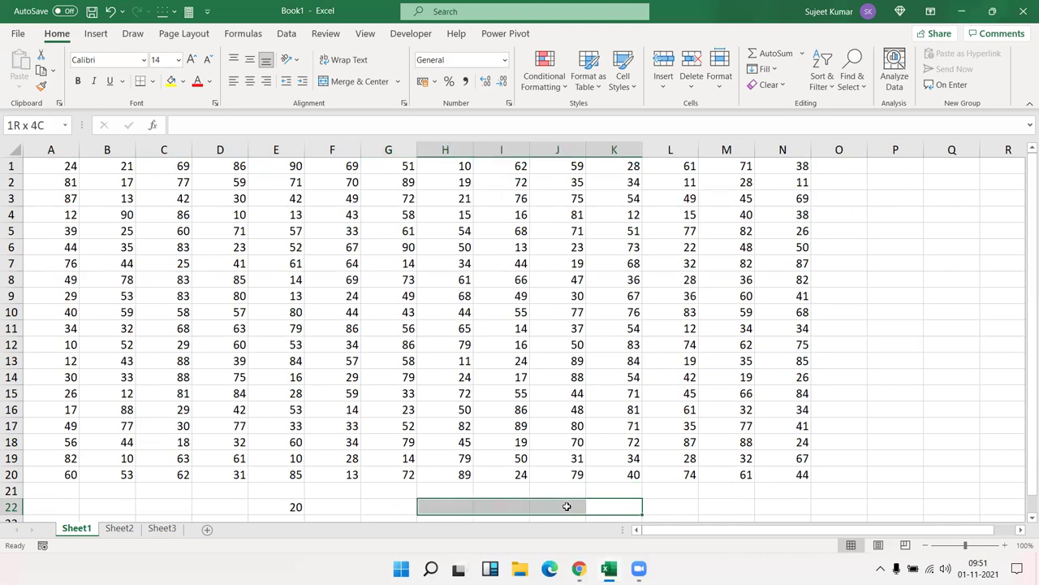
{"action": "key", "text": "shift+Left"}
{"action": "key", "text": "shift+Left"}
{"action": "key", "text": "shift+Left"}
{"action": "key", "text": "shift+Right"}
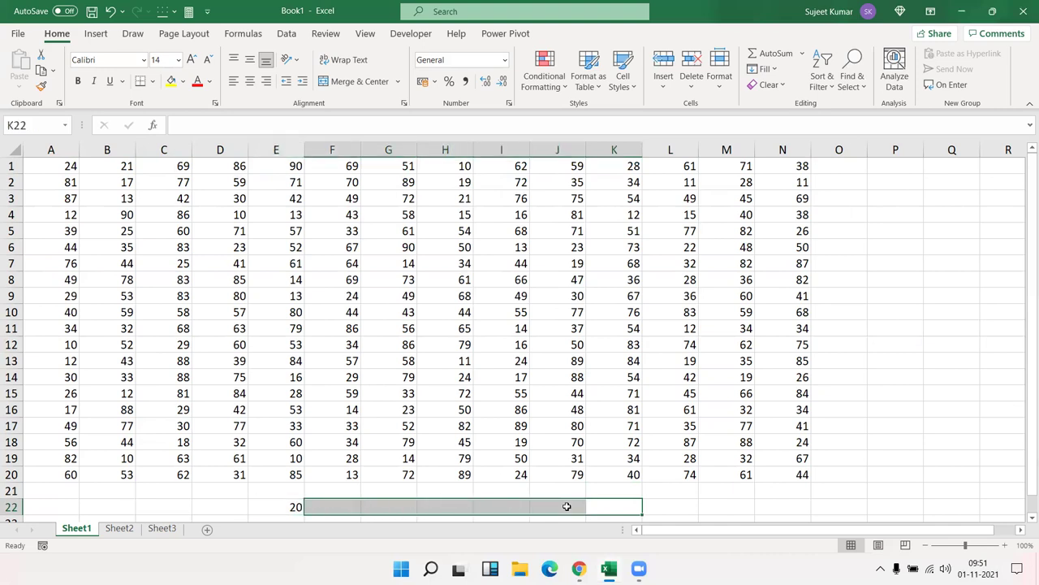
{"action": "key", "text": "Left"}
{"action": "key", "text": "Left"}
{"action": "key", "text": "Left"}
{"action": "key", "text": "Left"}
{"action": "key", "text": "Up"}
{"action": "key", "text": "Up"}
{"action": "key", "text": "ctrl+Up"}
{"action": "key", "text": "ctrl+Left"}
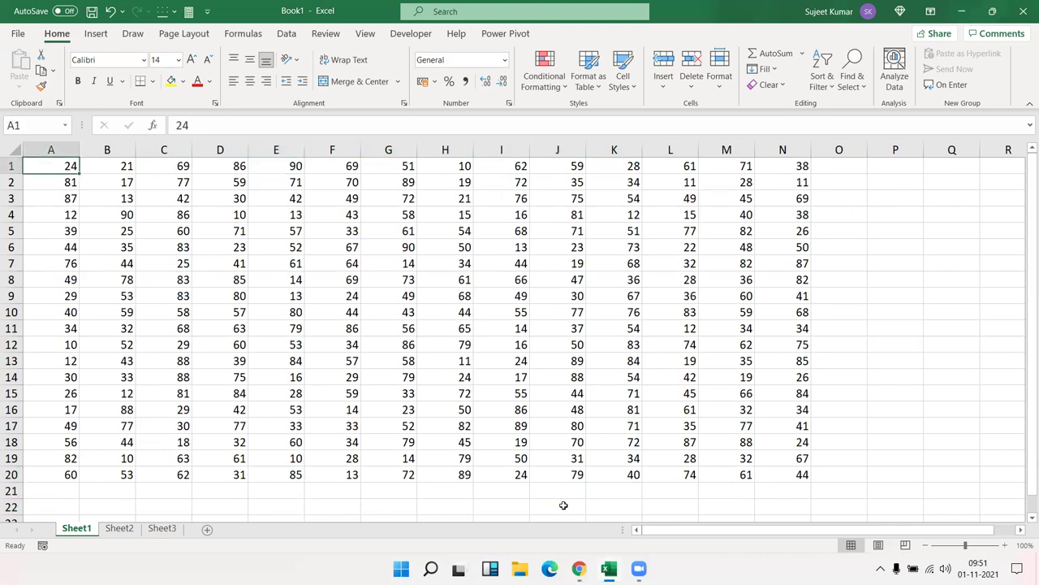
- Jump around the grid's corners with Ctrl+arrows: N1, N20, A20, back to A1
{"action": "key", "text": "ctrl+Right"}
{"action": "key", "text": "ctrl+Down"}
{"action": "key", "text": "ctrl+Left"}
{"action": "key", "text": "ctrl+Up"}
- Select A1:N20 with Ctrl+Shift+Right and Down three times, returning to A1 each time
{"action": "key", "text": "ctrl+shift+Right"}
{"action": "key", "text": "ctrl+shift+Down"}
{"action": "key", "text": "ctrl+Home"}
{"action": "key", "text": "ctrl+shift+Right"}
{"action": "key", "text": "ctrl+shift+Down"}
{"action": "key", "text": "ctrl+Home"}
{"action": "key", "text": "ctrl+shift+Right"}
{"action": "key", "text": "ctrl+shift+Down"}
{"action": "key", "text": "ctrl+Home"}
- Step along row 1 with arrow and Ctrl+arrow keys, then select A1:N20 once more
{"action": "key", "text": "Right"}
{"action": "key", "text": "Right"}
{"action": "key", "text": "Left"}
{"action": "key", "text": "Left"}
{"action": "key", "text": "ctrl+Right"}
{"action": "key", "text": "ctrl+Left"}
{"action": "key", "text": "ctrl+shift+Right"}
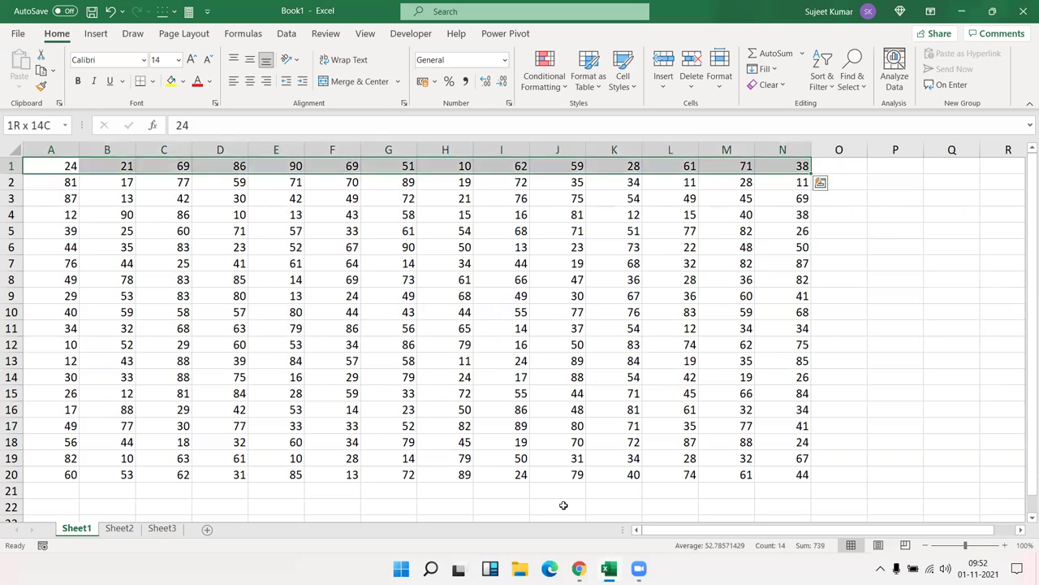
{"action": "key", "text": "ctrl+shift+Down"}
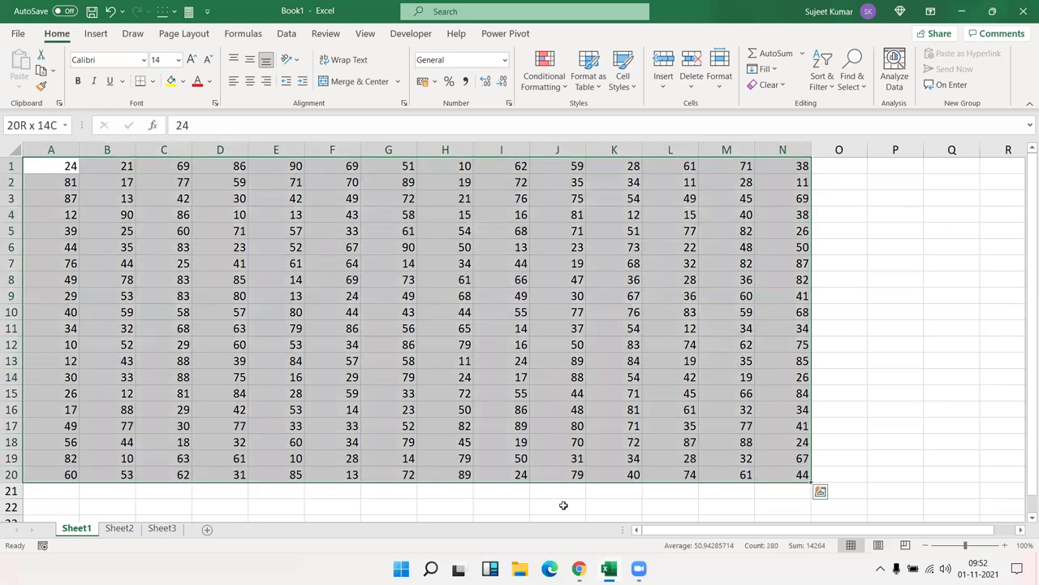
{"action": "key", "text": "ctrl+Home"}
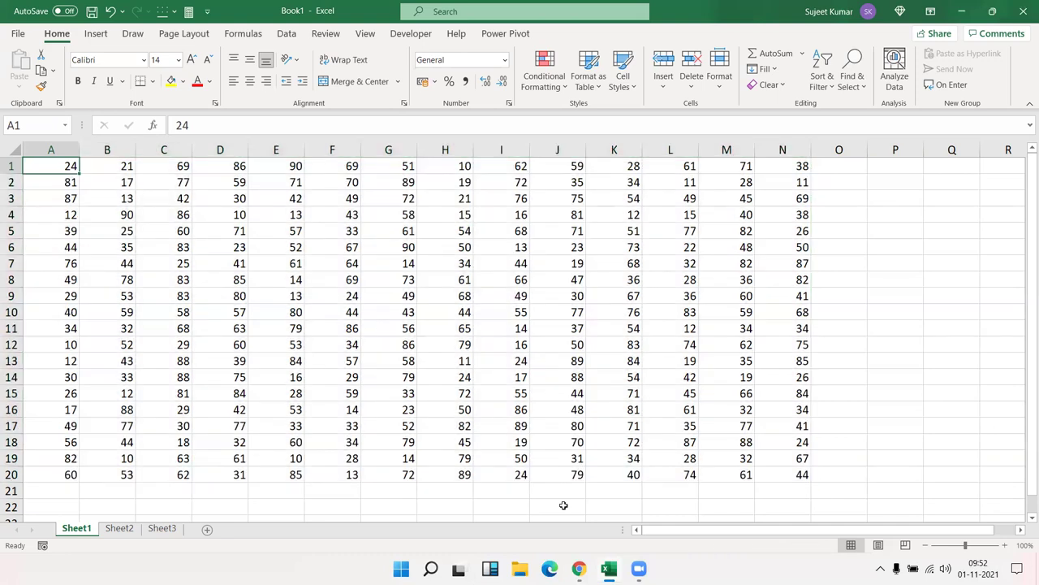
- Move to cell A4 and delete its value 12
{"action": "key", "text": "Right"}
{"action": "key", "text": "Right"}
{"action": "key", "text": "Down"}
{"action": "key", "text": "Down"}
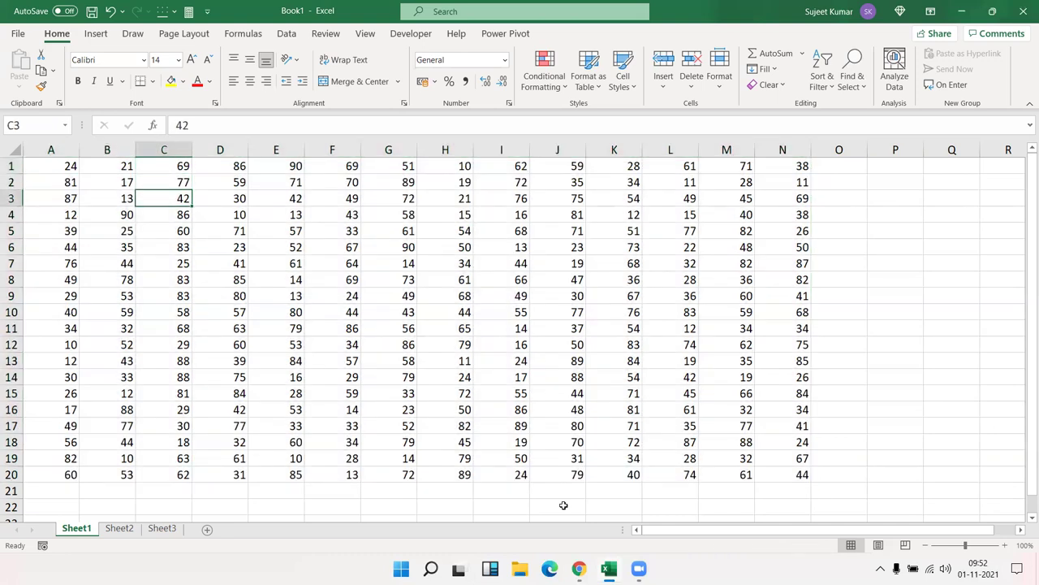
{"action": "key", "text": "Down"}
{"action": "key", "text": "Left"}
{"action": "key", "text": "Left"}
{"action": "key", "text": "Delete"}
{"action": "key", "text": "Down"}
- Delete the 29 in A9 and the 30 in A14
{"action": "key", "text": "Down"}
{"action": "key", "text": "Down"}
{"action": "key", "text": "Down"}
{"action": "key", "text": "Down"}
{"action": "key", "text": "Delete"}
{"action": "key", "text": "Down"}
{"action": "key", "text": "Down"}
{"action": "key", "text": "Down"}
{"action": "key", "text": "Down"}
{"action": "key", "text": "Delete"}
{"action": "key", "text": "Up"}
{"action": "key", "text": "Up"}
{"action": "key", "text": "Up"}
{"action": "key", "text": "Up"}
{"action": "key", "text": "Up"}
{"action": "key", "text": "Up"}
{"action": "key", "text": "Up"}
{"action": "key", "text": "Up"}
- Extend a selection down column A, then enter A65000 in the Name Box
{"action": "key", "text": "shift+Down"}
{"action": "key", "text": "shift+Down"}
{"action": "key", "text": "shift+Down"}
{"action": "key", "text": "shift+Down"}
{"action": "key", "text": "shift+Down"}
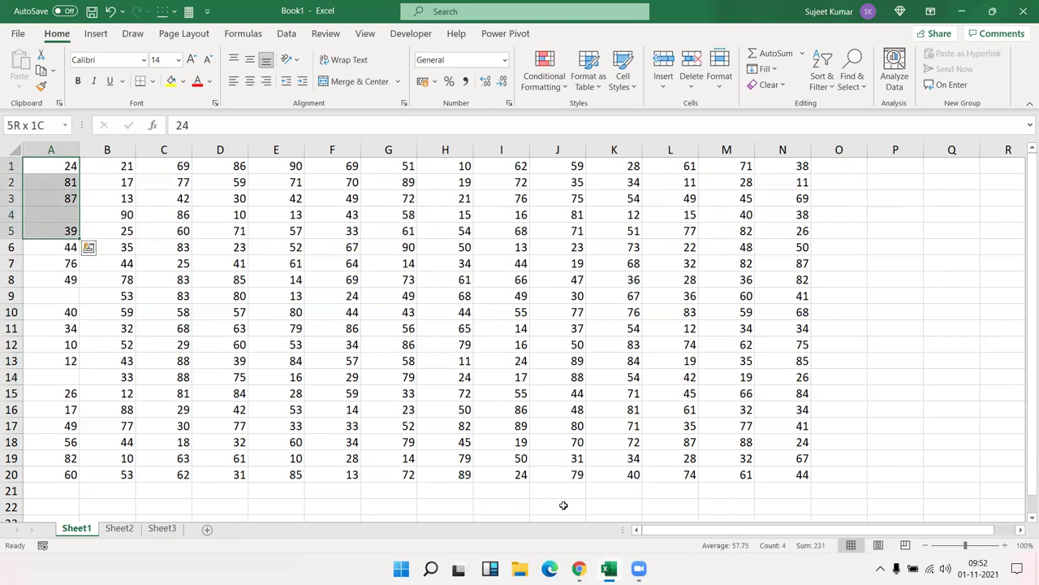
{"action": "key", "text": "shift+Down"}
{"action": "key", "text": "shift+Down"}
{"action": "key", "text": "shift+Down"}
{"action": "key", "text": "shift+Down"}
{"action": "key", "text": "shift+Down"}
{"action": "key", "text": "shift+Down"}
{"action": "key", "text": "shift+Down"}
{"action": "key", "text": "shift+Down"}
{"action": "key", "text": "shift+Down"}
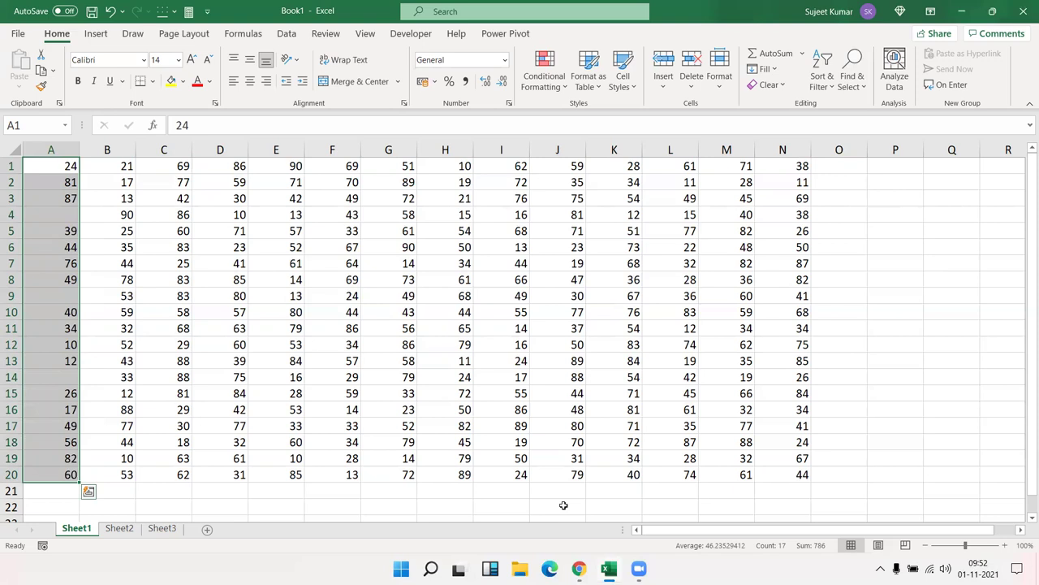
{"action": "left_click", "coordinate": [166, 180]}
{"action": "left_click", "coordinate": [37, 126]}
{"action": "type", "text": "a65000"}
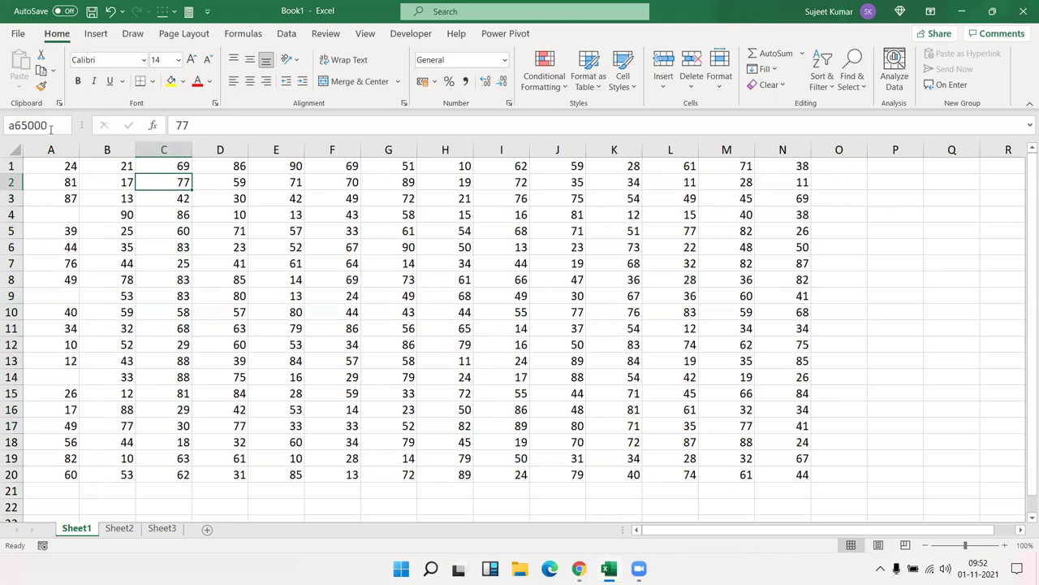
{"action": "key", "text": "Return"}
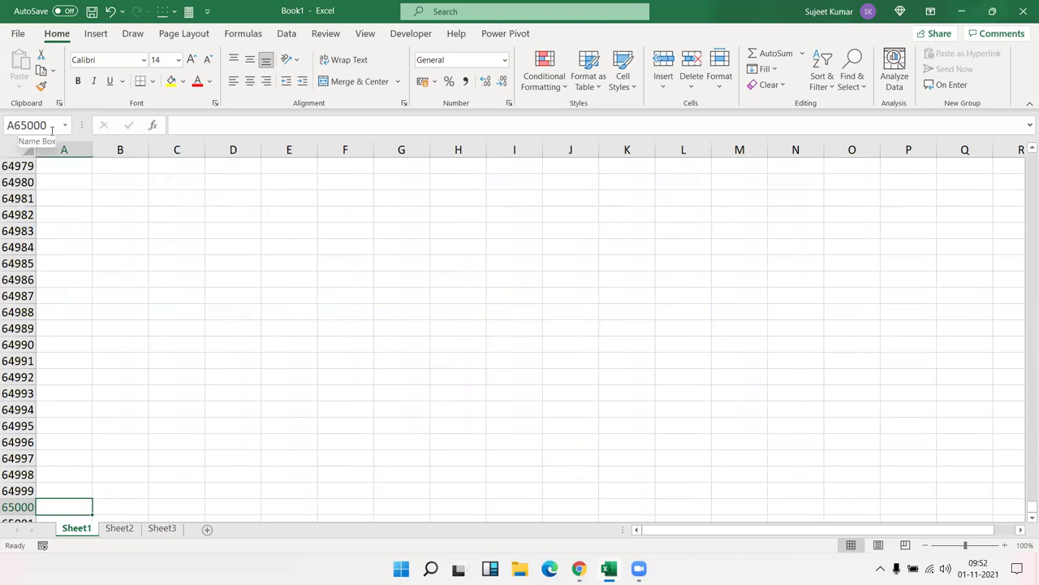
{"action": "key", "text": "ctrl+Up"}
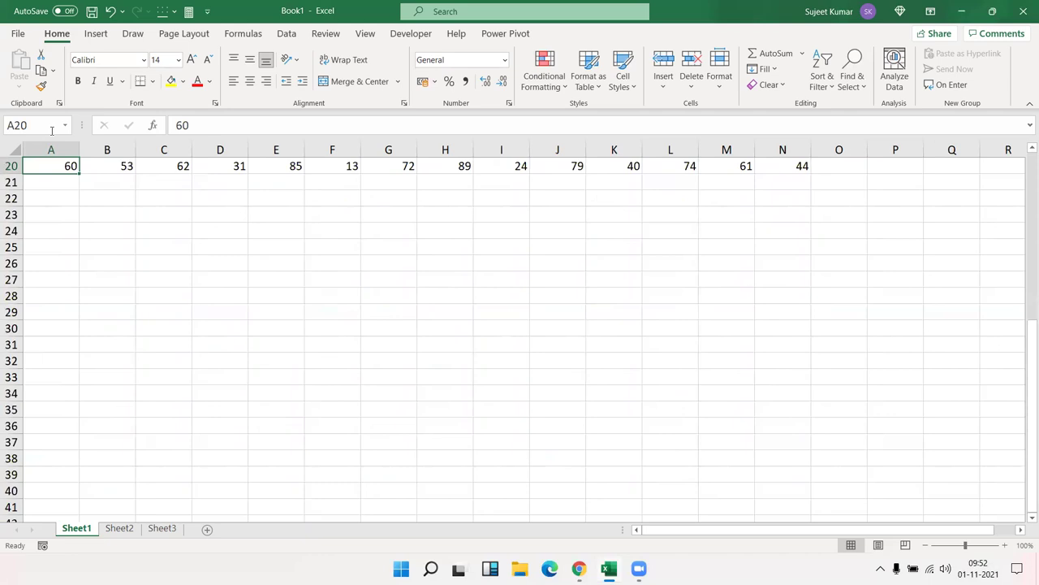
{"action": "left_click", "coordinate": [24, 121]}
{"action": "type", "text": "a6555"}
{"action": "key", "text": "BackSpace"}
{"action": "key", "text": "BackSpace"}
{"action": "type", "text": "0000"}
{"action": "key", "text": "Return"}
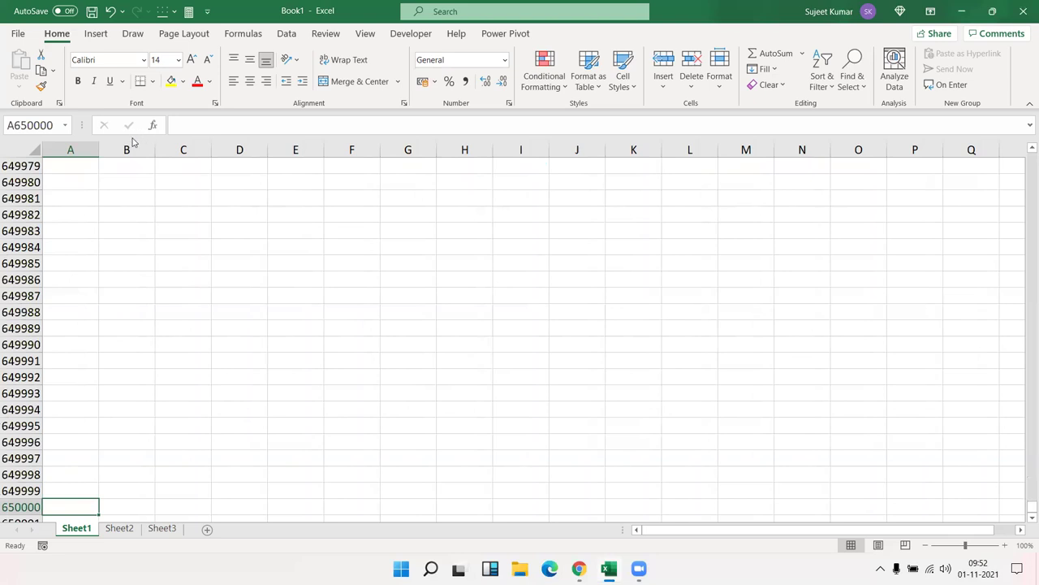
{"action": "scroll", "coordinate": [77, 309], "scroll_direction": "up", "scroll_amount": 20}
{"action": "scroll", "coordinate": [77, 309], "scroll_direction": "up", "scroll_amount": 20}
{"action": "scroll", "coordinate": [75, 302], "scroll_direction": "up", "scroll_amount": 20}
{"action": "scroll", "coordinate": [76, 297], "scroll_direction": "down", "scroll_amount": 18}
{"action": "key", "text": "ctrl+Up"}
{"action": "scroll", "coordinate": [57, 276], "scroll_direction": "up", "scroll_amount": 3}
{"action": "scroll", "coordinate": [57, 276], "scroll_direction": "up", "scroll_amount": 4}
{"action": "scroll", "coordinate": [57, 276], "scroll_direction": "down", "scroll_amount": 7}
{"action": "scroll", "coordinate": [58, 276], "scroll_direction": "up", "scroll_amount": 7}
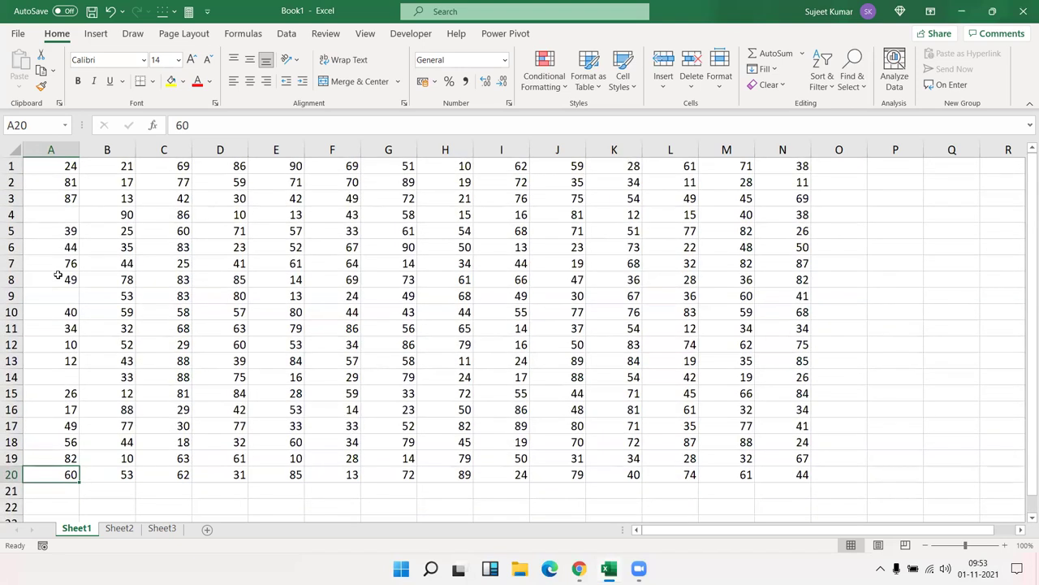
{"action": "left_click", "coordinate": [55, 372]}
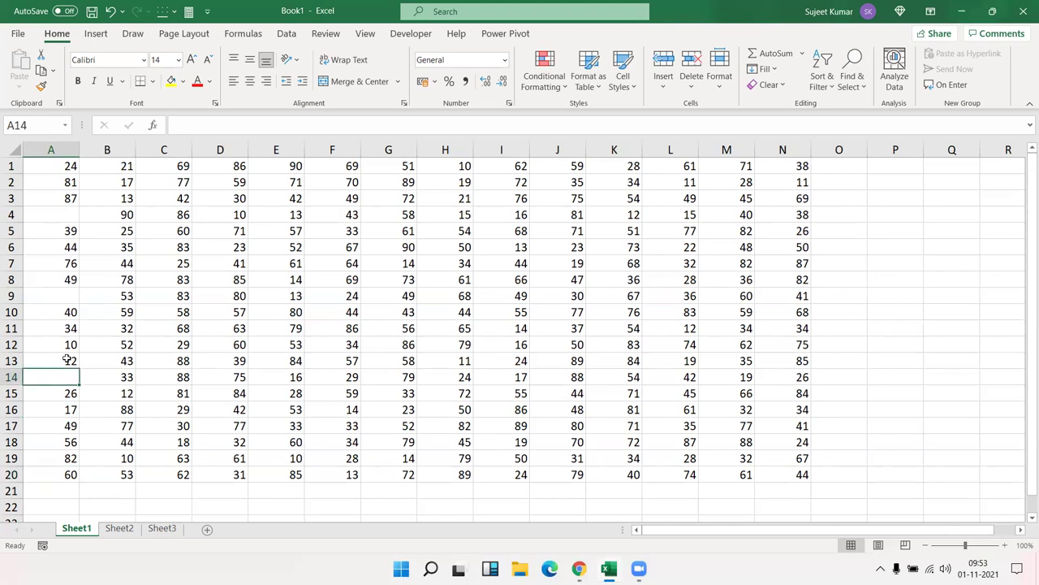
- Enter 25 in A14 and 54 in A9, then return to A1
{"action": "type", "text": "25"}
{"action": "left_click", "coordinate": [66, 294]}
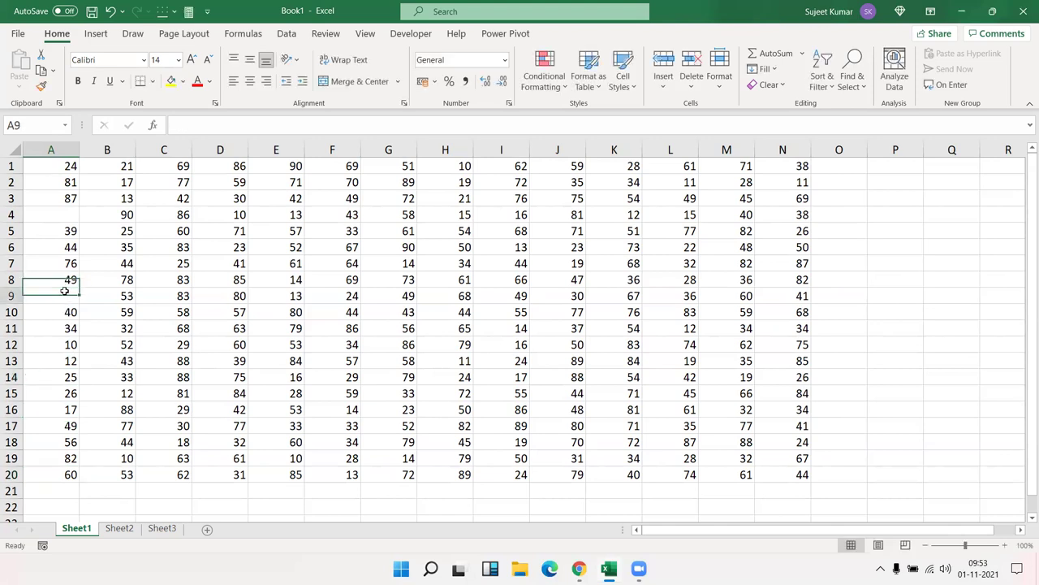
{"action": "type", "text": "54"}
{"action": "left_click", "coordinate": [151, 292]}
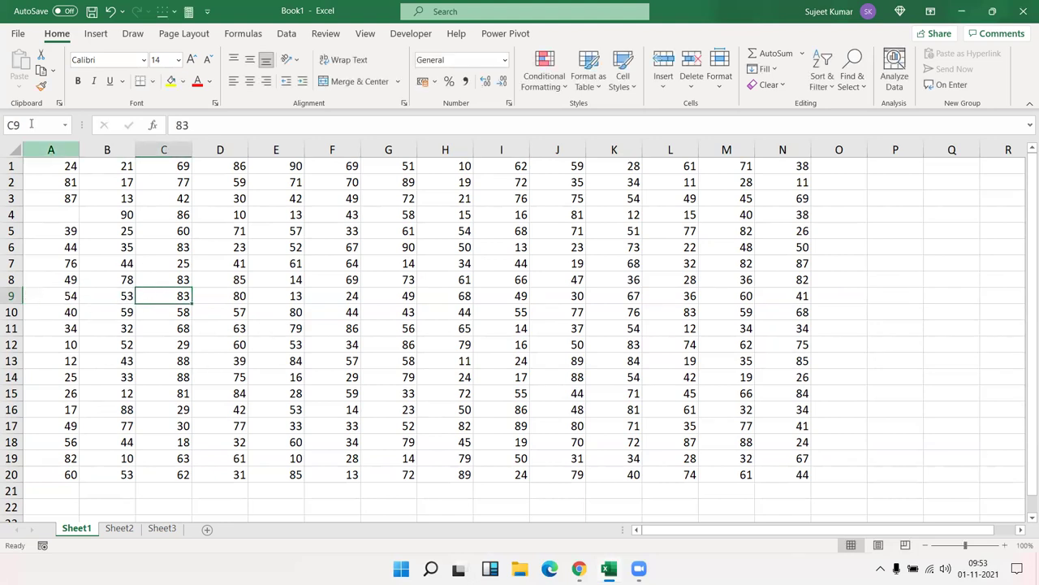
{"action": "left_click", "coordinate": [39, 169]}
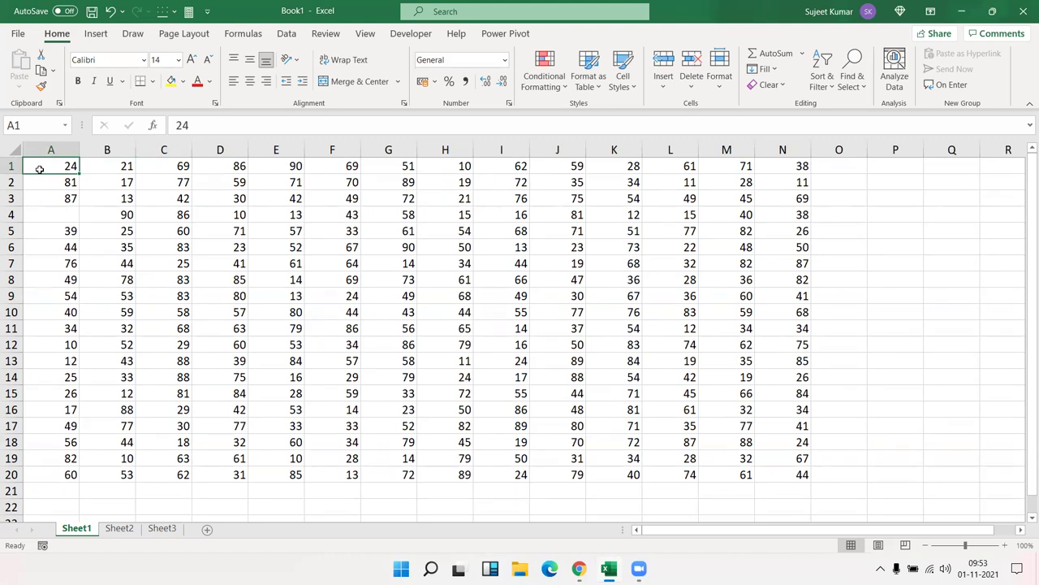
- Use End+Right to jump along row 1, then select the empty block O1:R20
{"action": "key", "text": "End"}
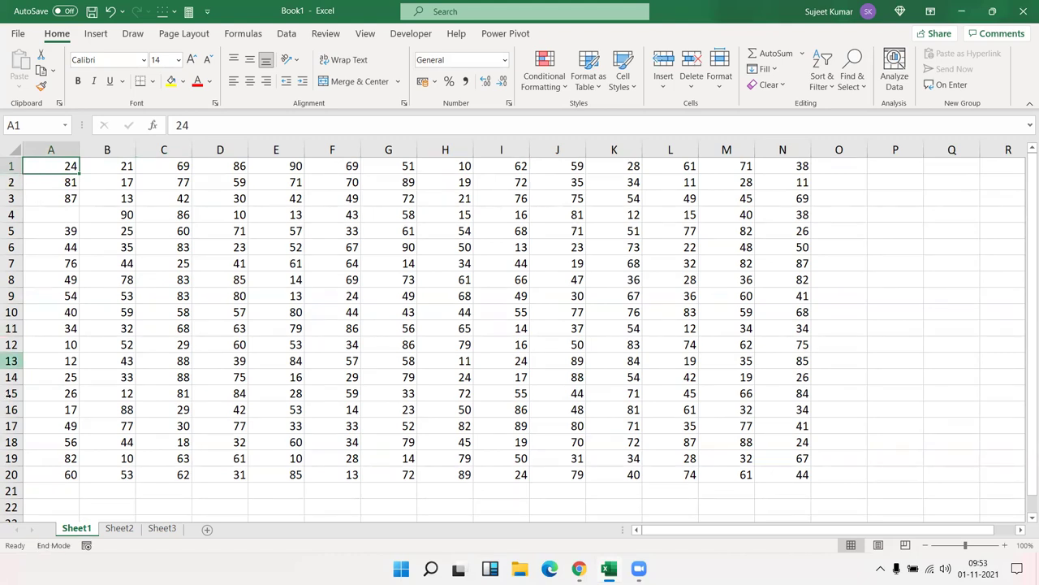
{"action": "mouse_move", "coordinate": [54, 545]}
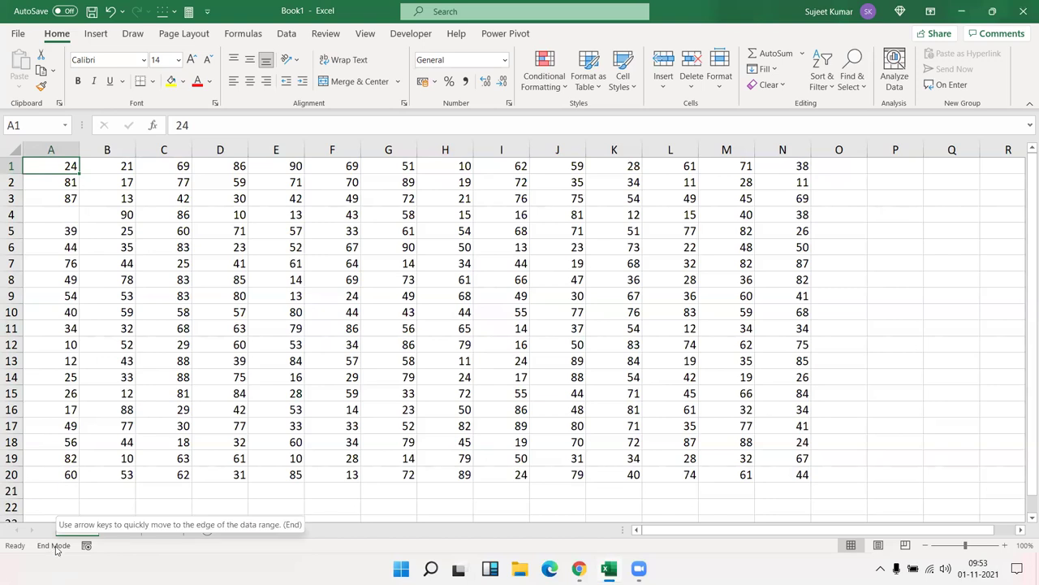
{"action": "key", "text": "Right"}
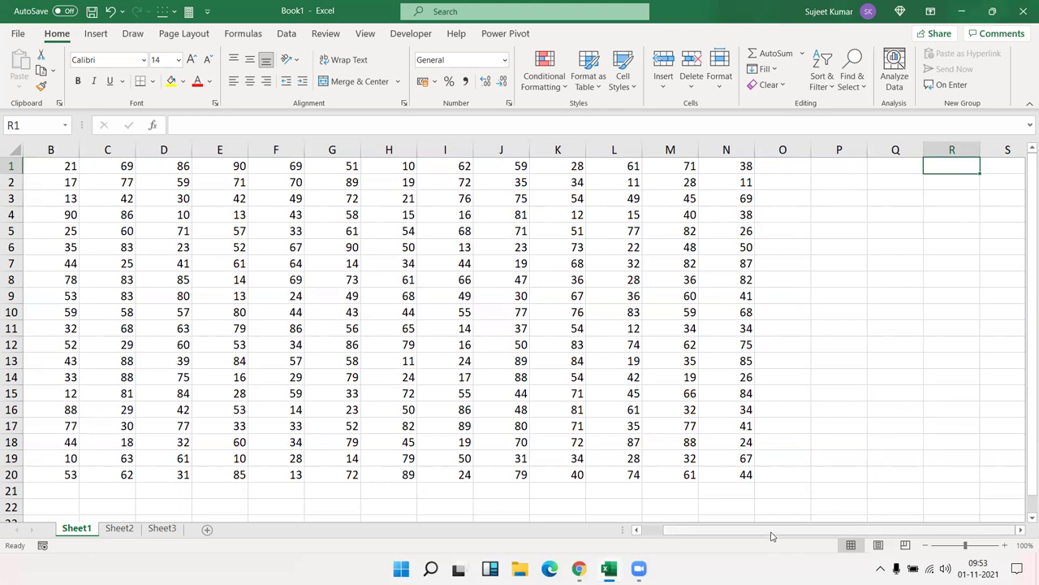
{"action": "left_click_drag", "start_coordinate": [772, 536], "coordinate": [779, 536]}
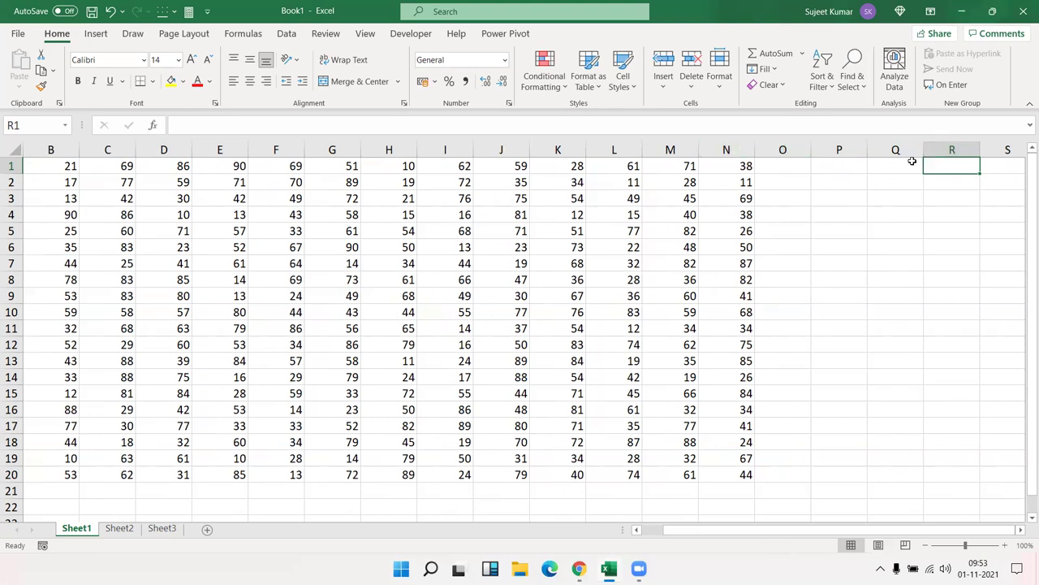
{"action": "mouse_move", "coordinate": [801, 167]}
{"action": "left_mouse_down"}
{"action": "mouse_move", "coordinate": [877, 214]}
{"action": "mouse_move", "coordinate": [930, 469]}
{"action": "left_mouse_up"}
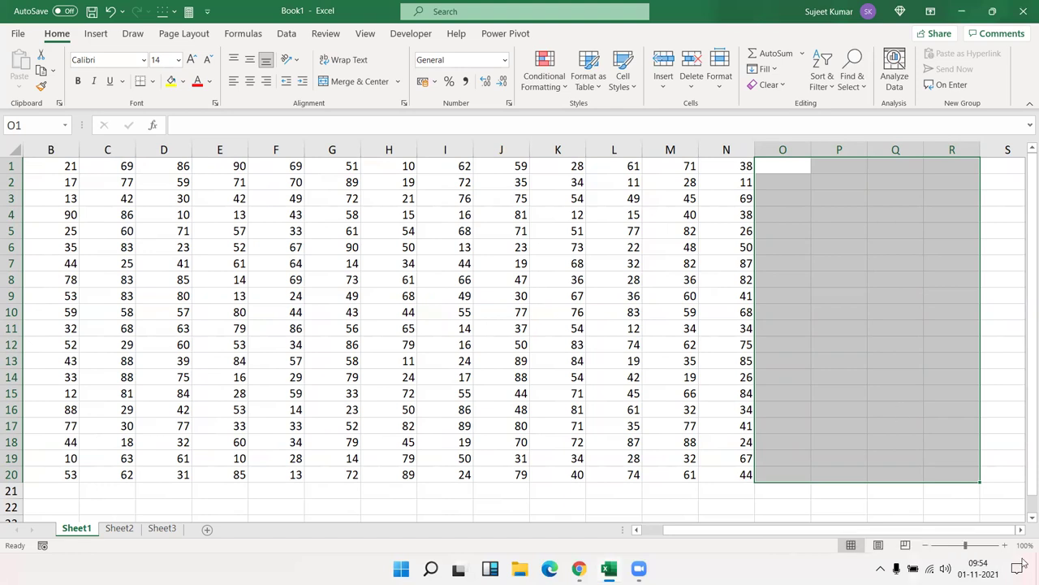
{"action": "left_click", "coordinate": [797, 174]}
{"action": "left_click_drag", "start_coordinate": [795, 167], "coordinate": [869, 222]}
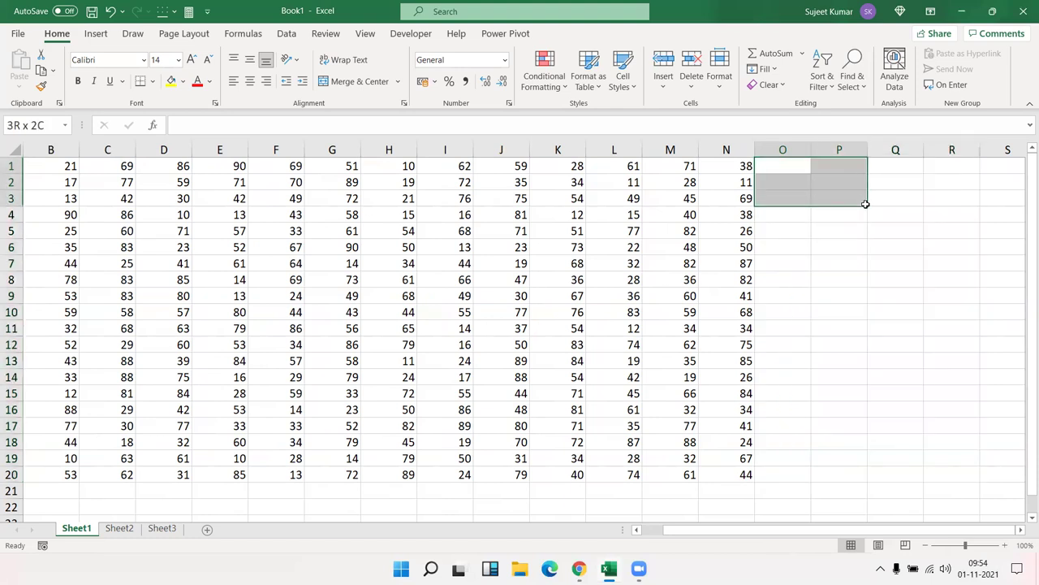
{"action": "left_click_drag", "start_coordinate": [869, 222], "coordinate": [904, 463]}
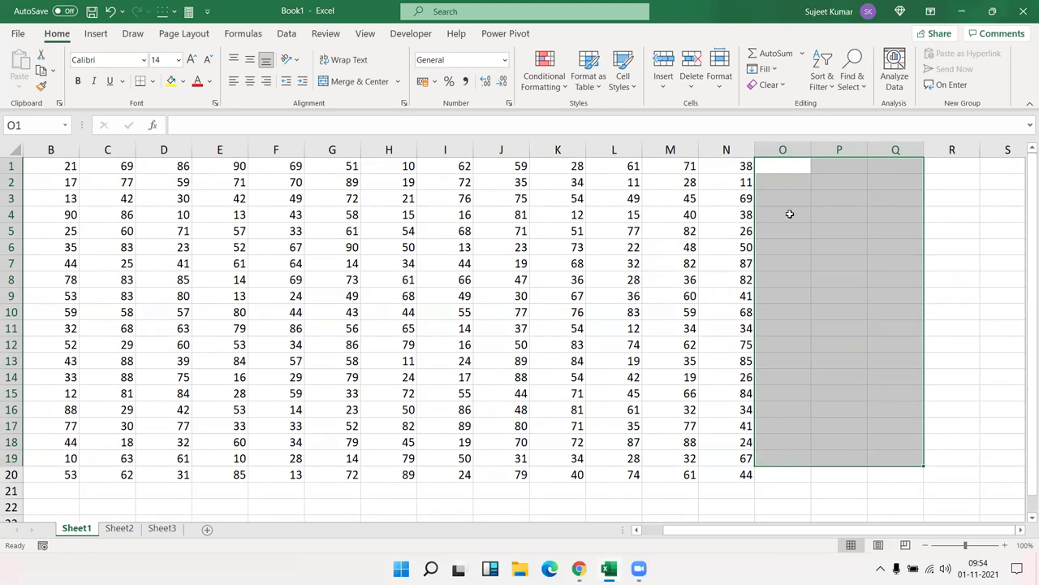
{"action": "left_click", "coordinate": [789, 214]}
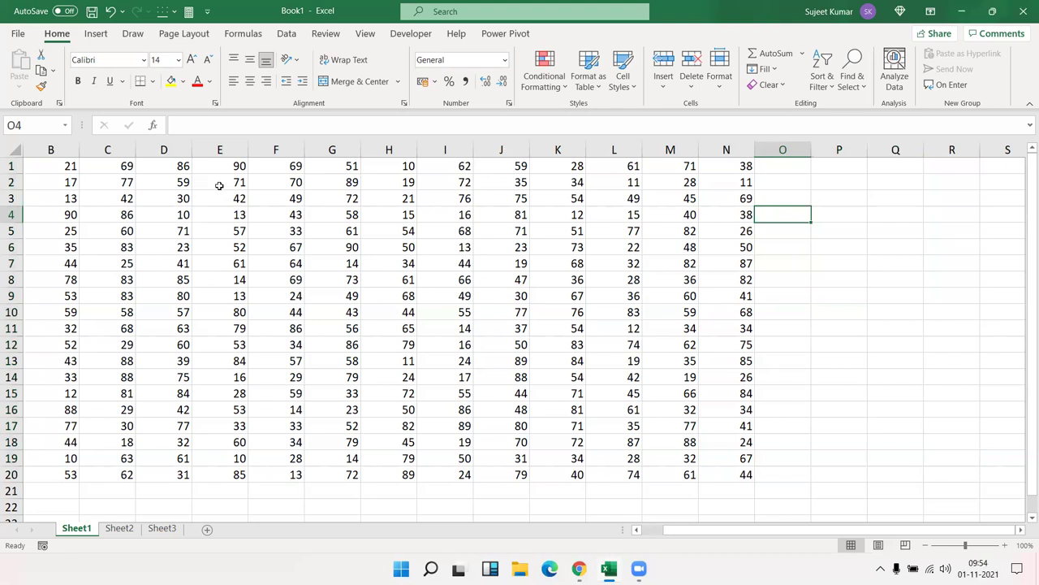
{"action": "left_click", "coordinate": [66, 165]}
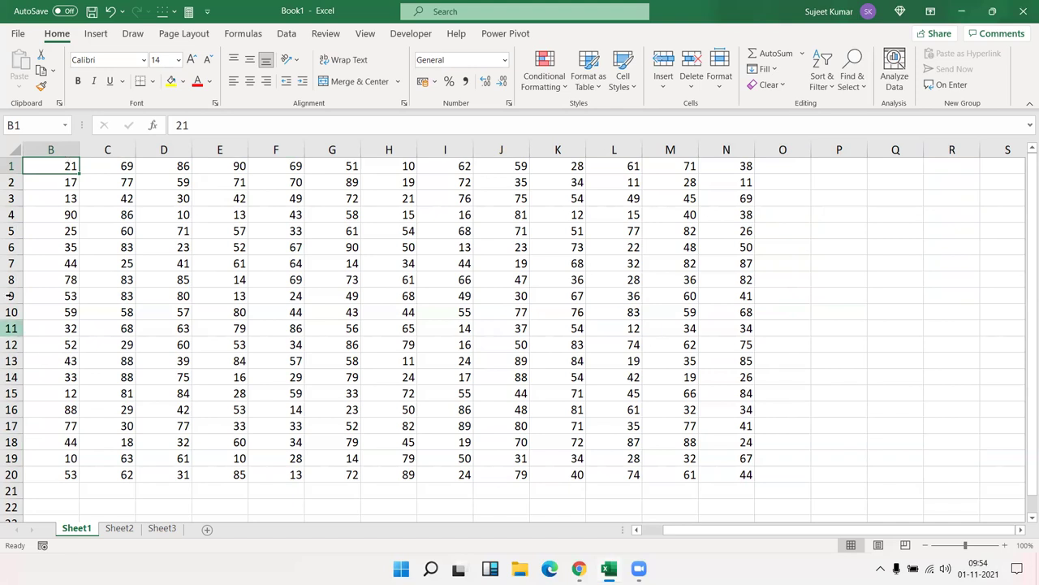
- Jump to A65000 via the Name Box, back up column A, then to N20 and A1
{"action": "left_click", "coordinate": [34, 490]}
{"action": "left_click", "coordinate": [43, 126]}
{"action": "type", "text": "a65000"}
{"action": "key", "text": "Return"}
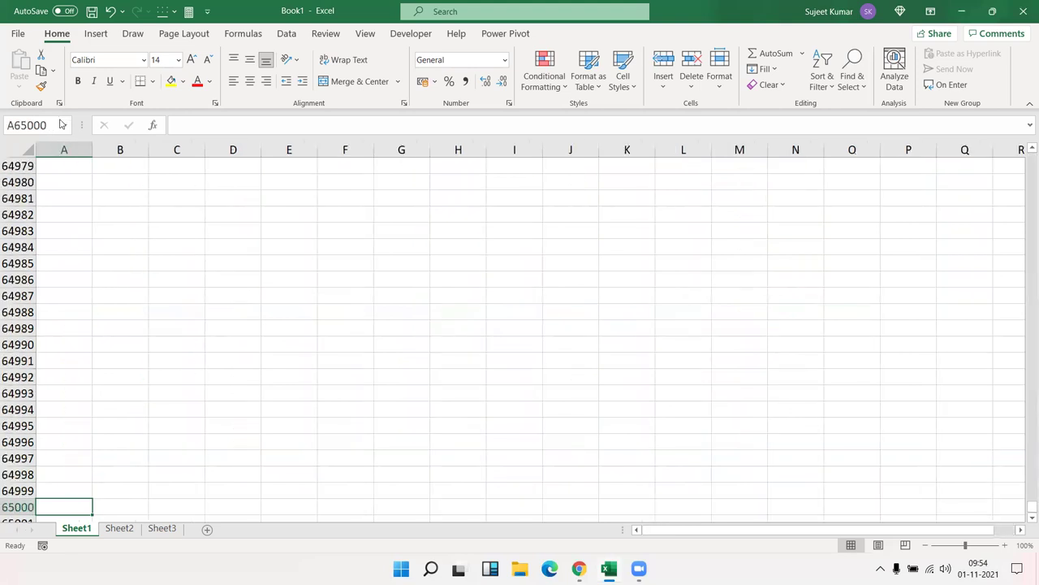
{"action": "key", "text": "ctrl+Up"}
{"action": "scroll", "coordinate": [316, 285], "scroll_direction": "up", "scroll_amount": 6}
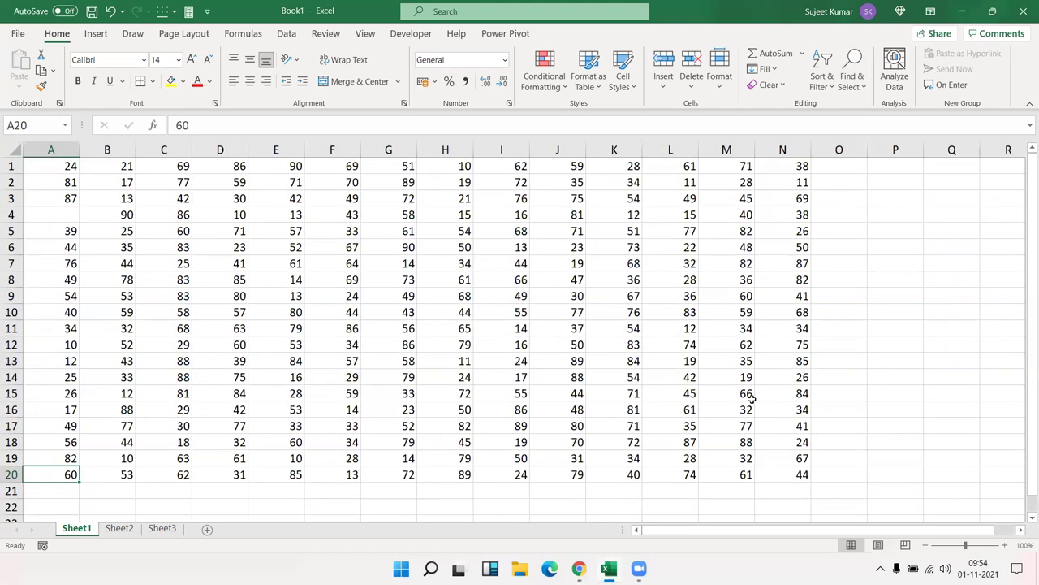
{"action": "left_click", "coordinate": [799, 477]}
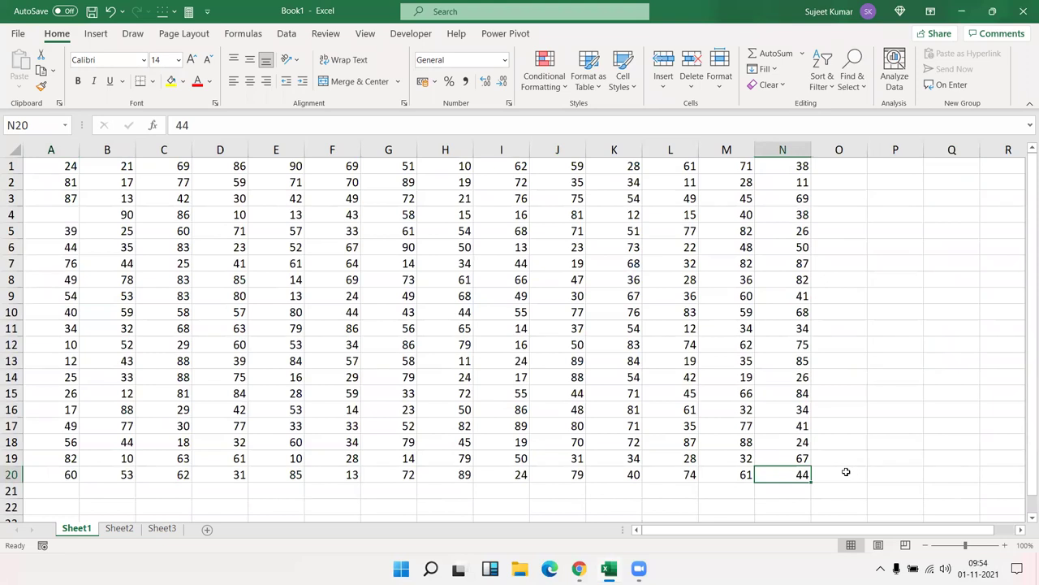
{"action": "key", "text": "ctrl+Home"}
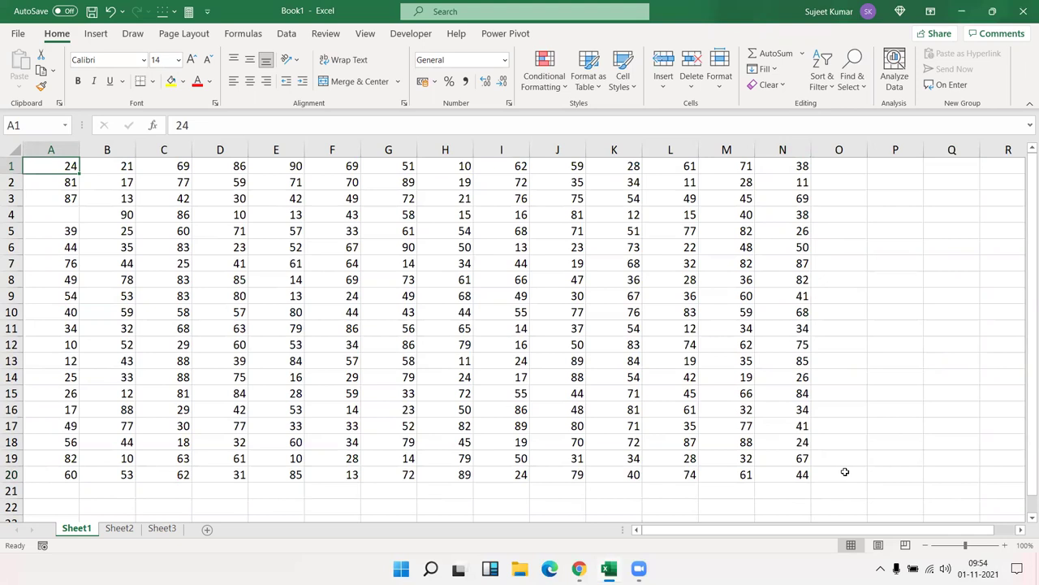
- Practise End+Right and Home jumps, then select row 12 from O12 back to A12
{"action": "key", "text": "End"}
{"action": "key", "text": "Right"}
{"action": "key", "text": "Right"}
{"action": "key", "text": "Right"}
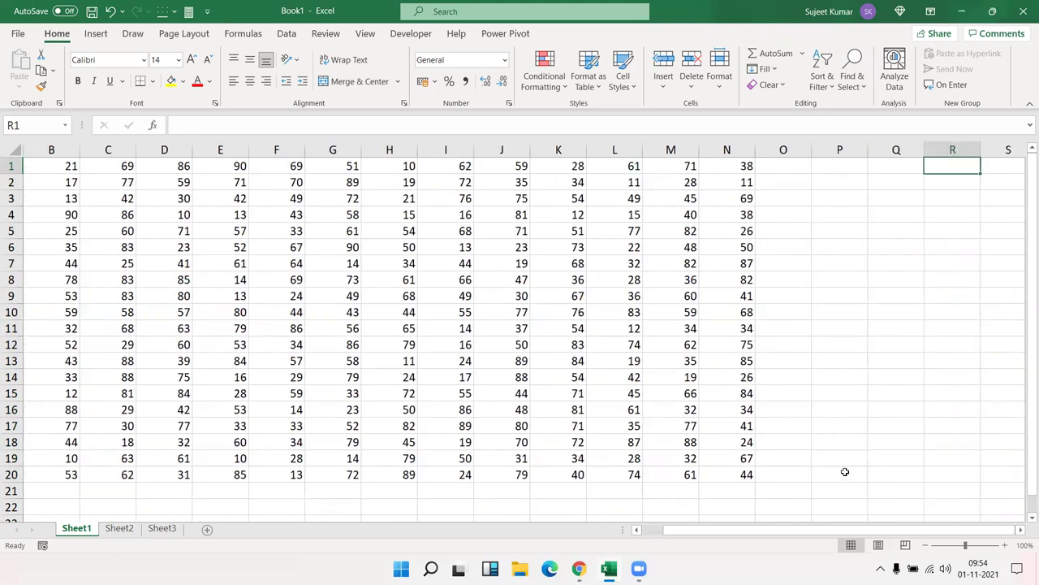
{"action": "key", "text": "ctrl+Home"}
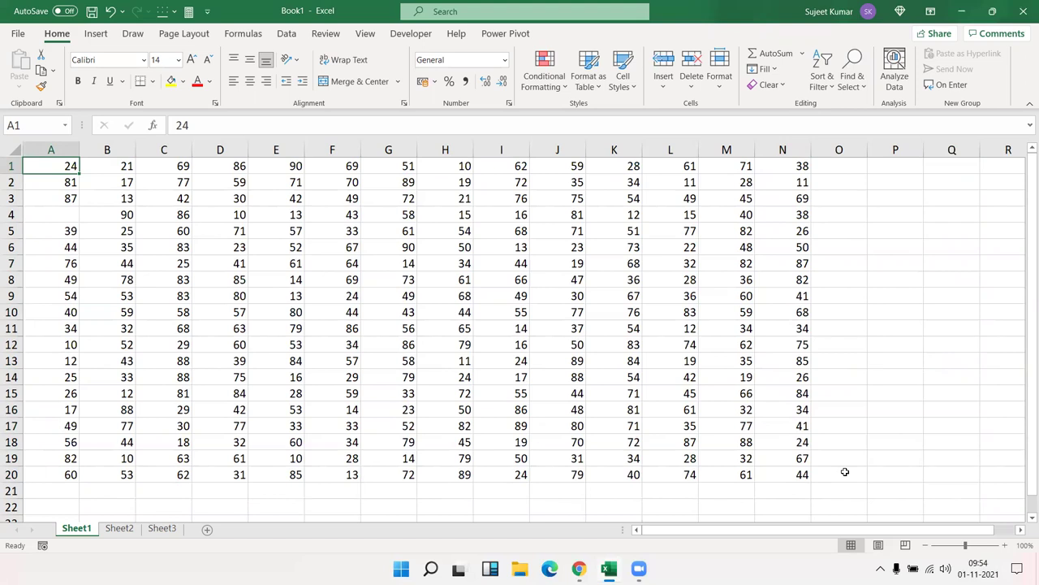
{"action": "left_click", "coordinate": [795, 294]}
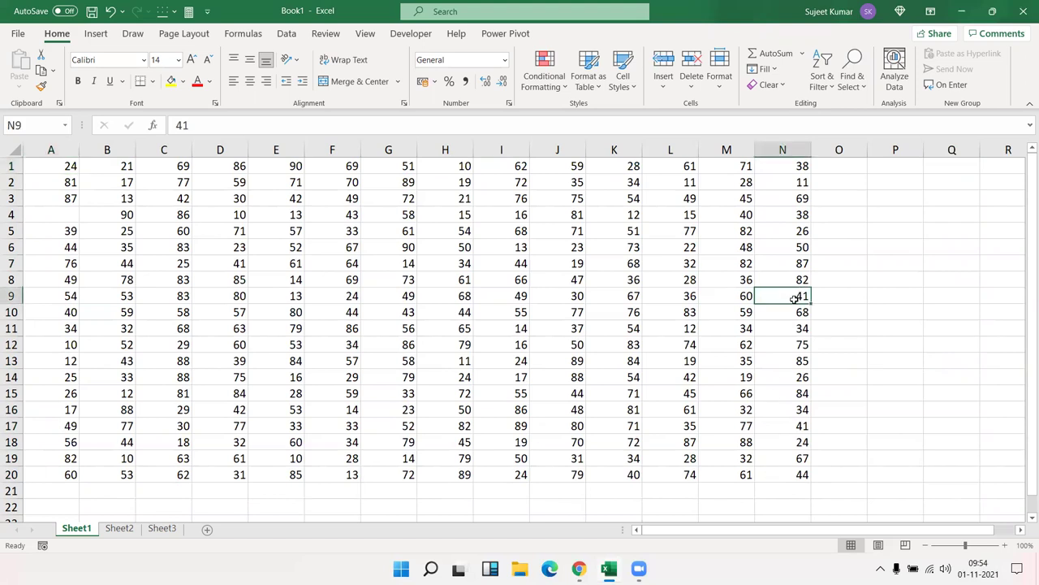
{"action": "key", "text": "Home"}
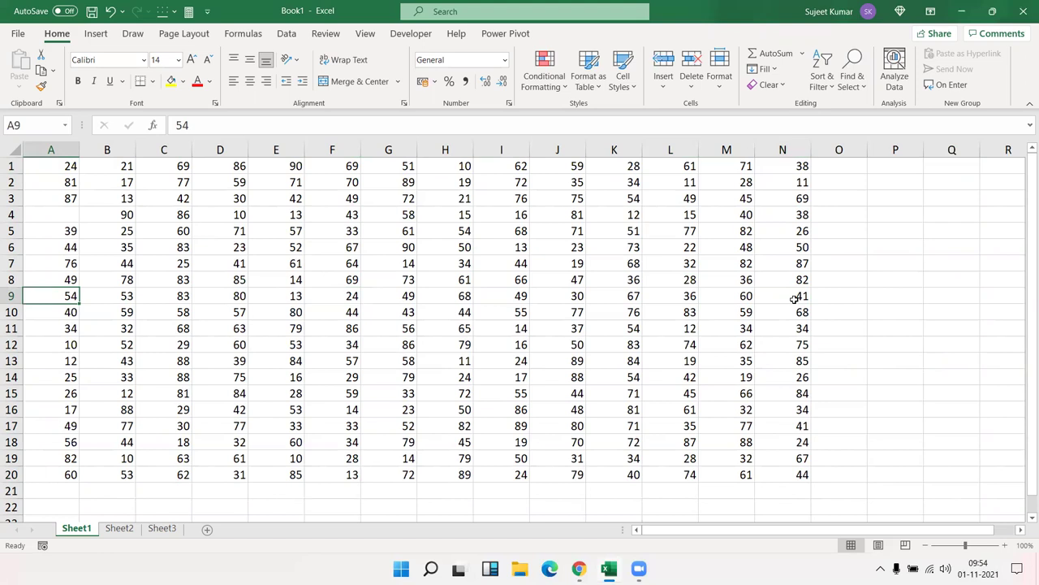
{"action": "left_click", "coordinate": [798, 362]}
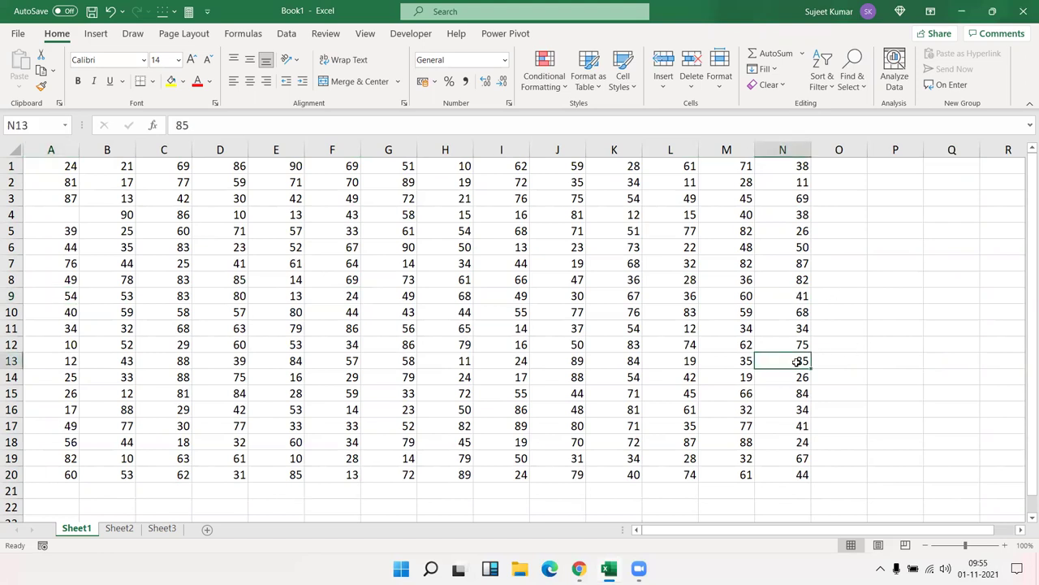
{"action": "key", "text": "Home"}
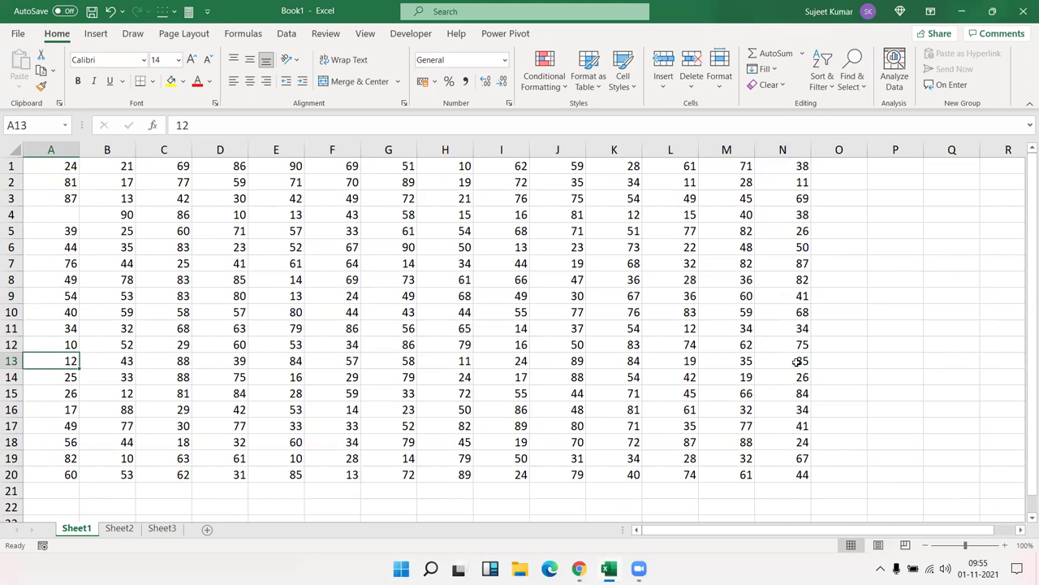
{"action": "left_click", "coordinate": [815, 340]}
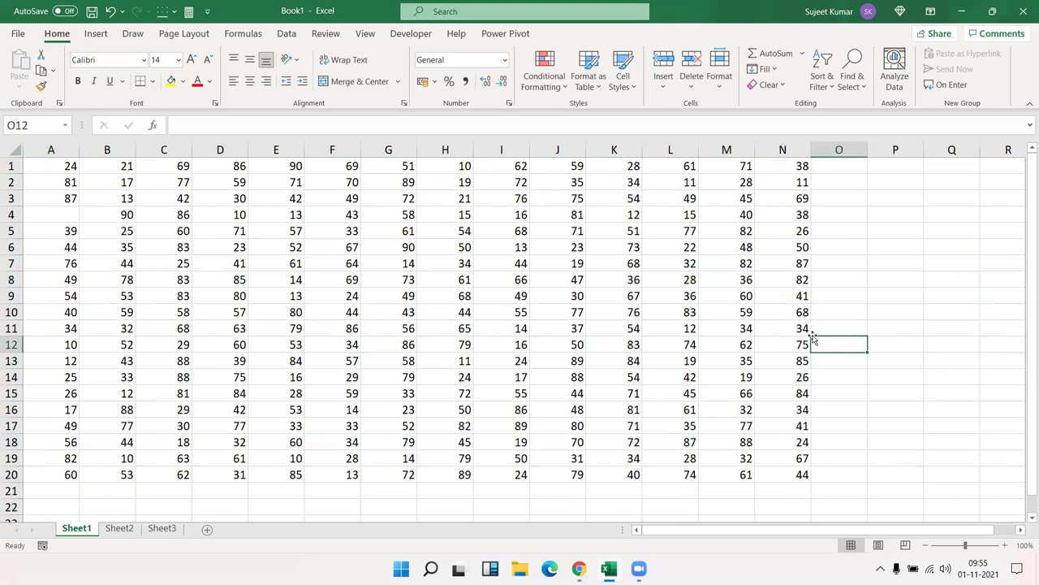
{"action": "key", "text": "shift+Home"}
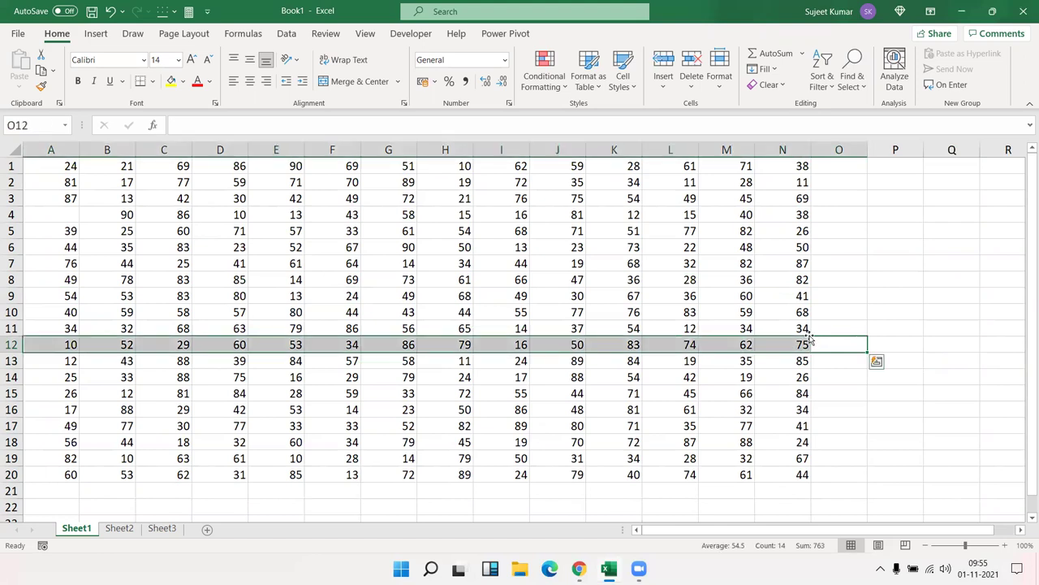
- Select row 1 from A1 in End mode, jump to last used cell R22, then select A1:R22
{"action": "left_click", "coordinate": [54, 167]}
{"action": "key", "text": "End"}
{"action": "key", "text": "shift+Right"}
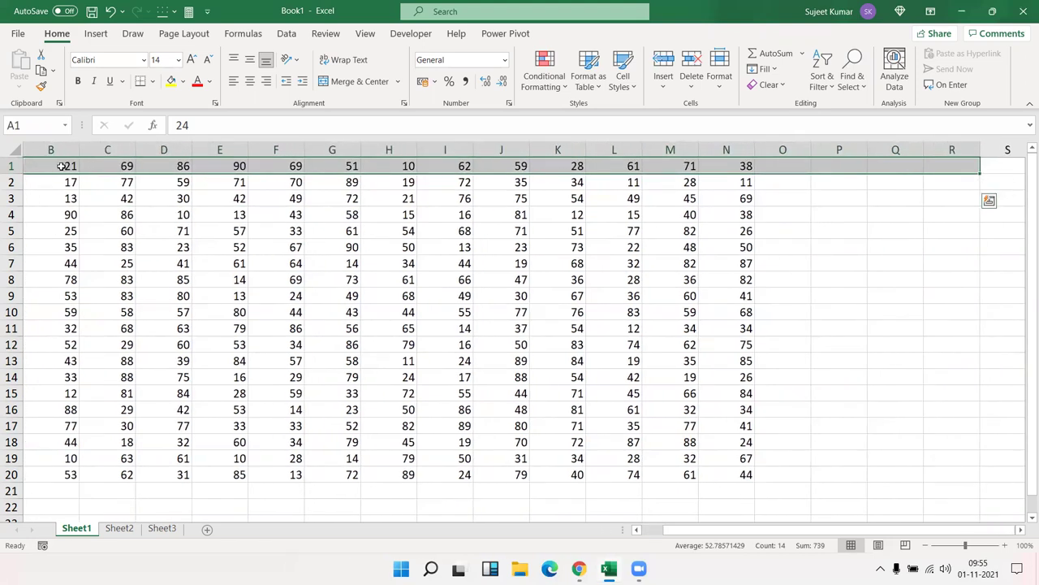
{"action": "key", "text": "ctrl+Home"}
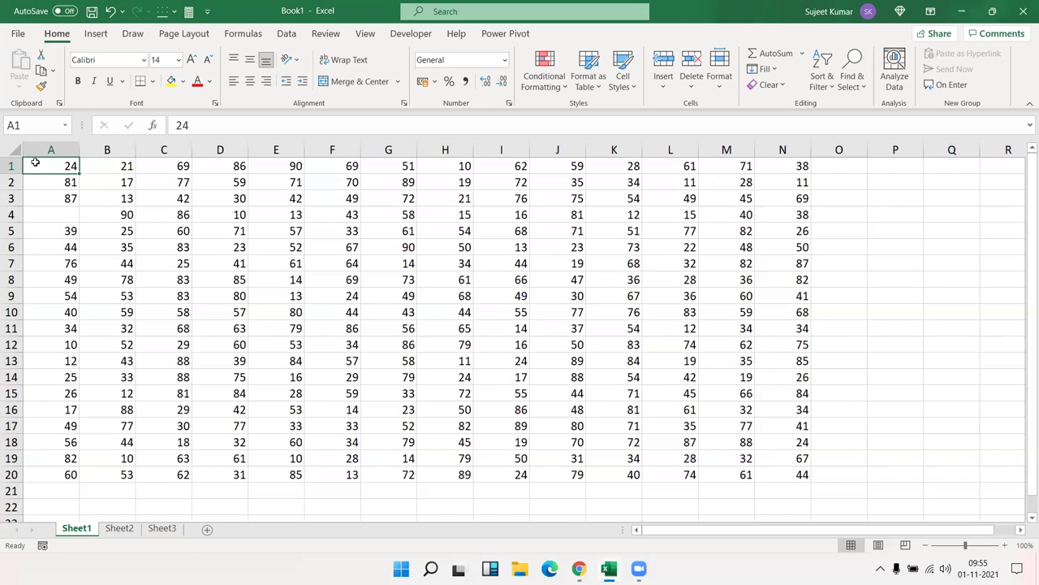
{"action": "key", "text": "ctrl+End"}
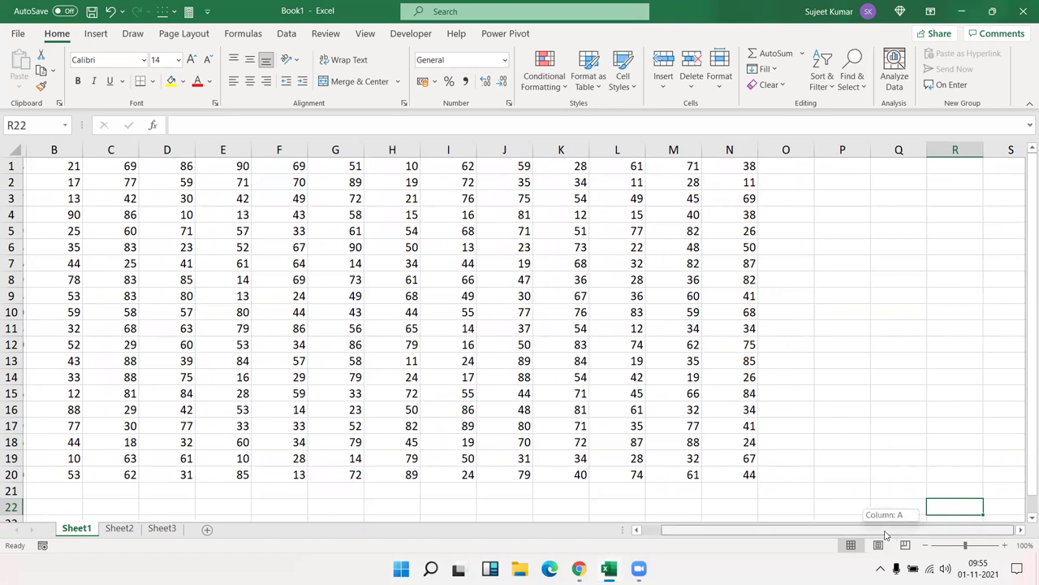
{"action": "scroll", "coordinate": [893, 519], "scroll_direction": "left", "scroll_amount": 1}
{"action": "left_click", "coordinate": [34, 168]}
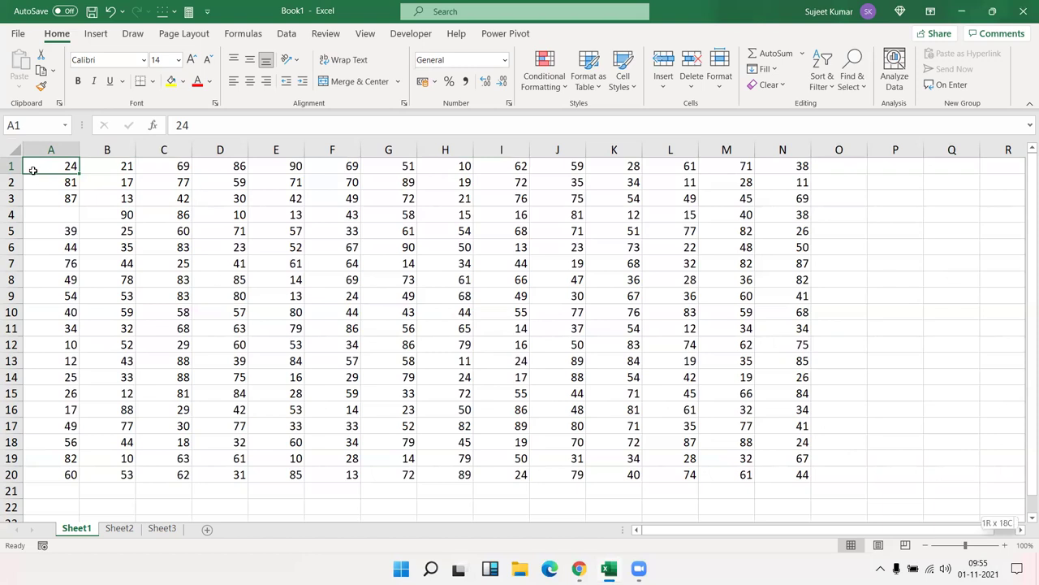
{"action": "key", "text": "ctrl+shift+End"}
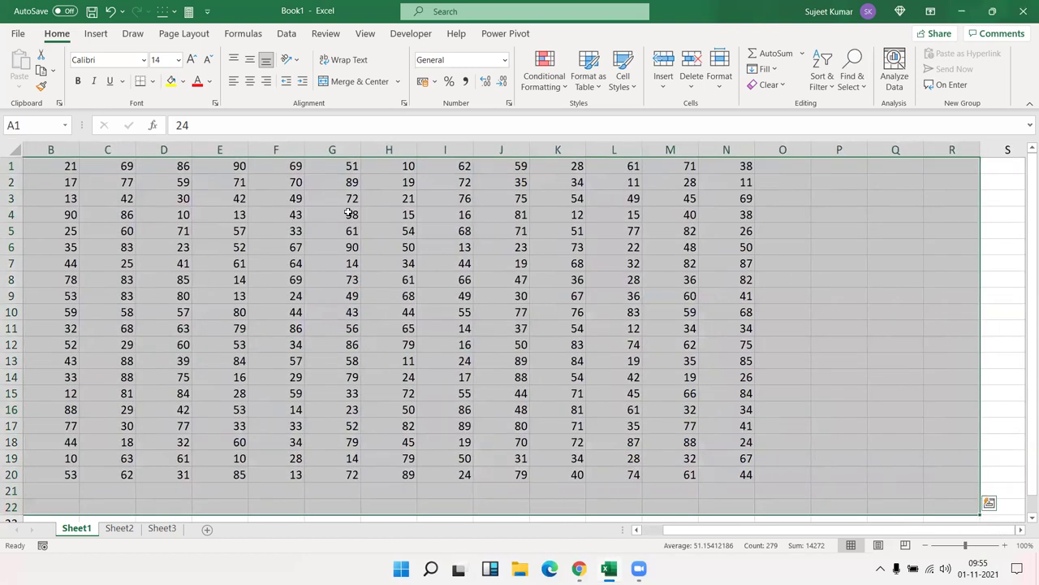
- Jump to cell A65000, come back up to N20, and scroll rows 1–20 into view
{"action": "left_click", "coordinate": [82, 351]}
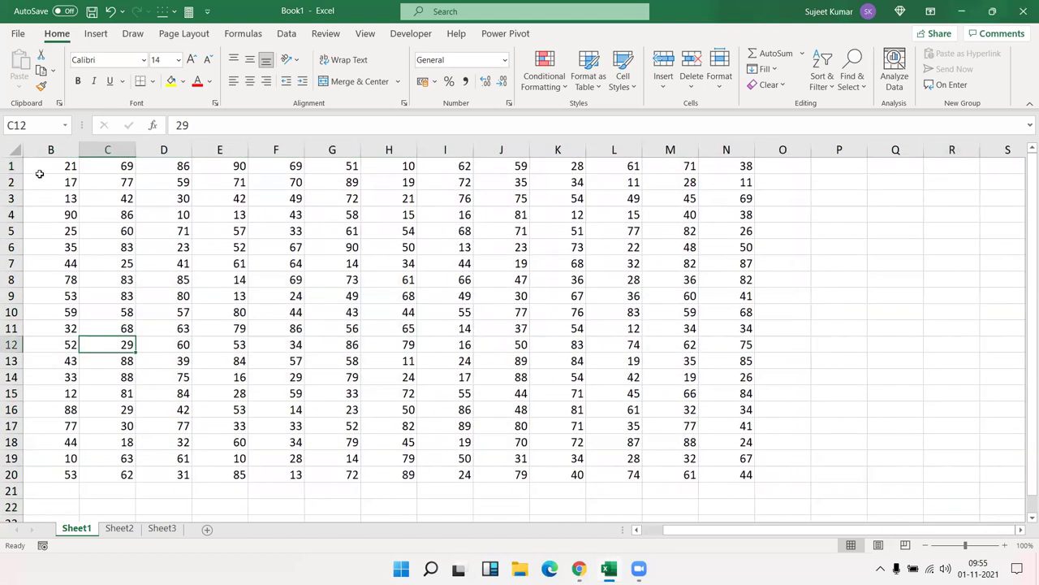
{"action": "left_click", "coordinate": [31, 128]}
{"action": "type", "text": "a65000"}
{"action": "key", "text": "Return"}
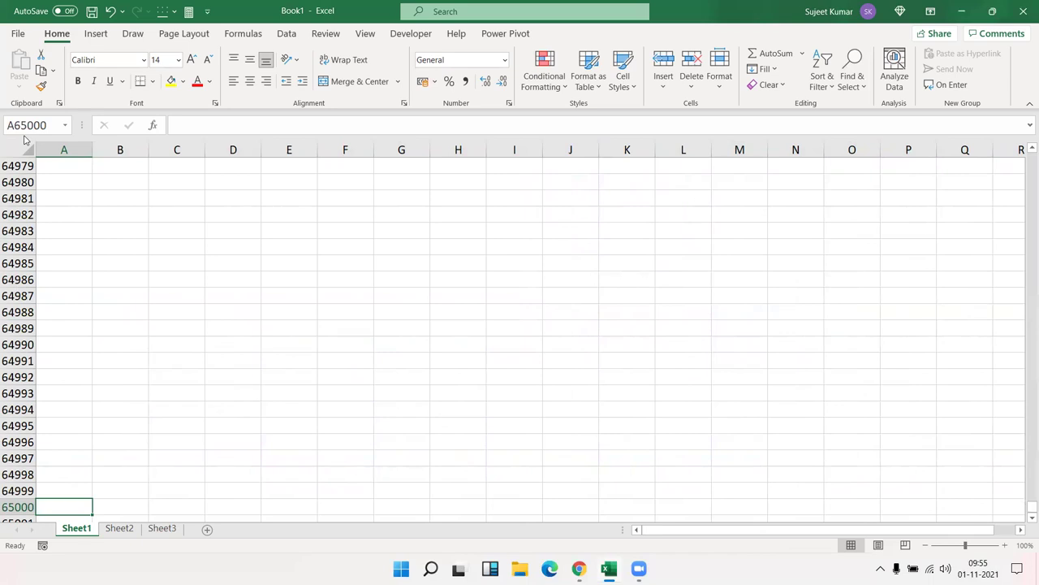
{"action": "key", "text": "ctrl+Up"}
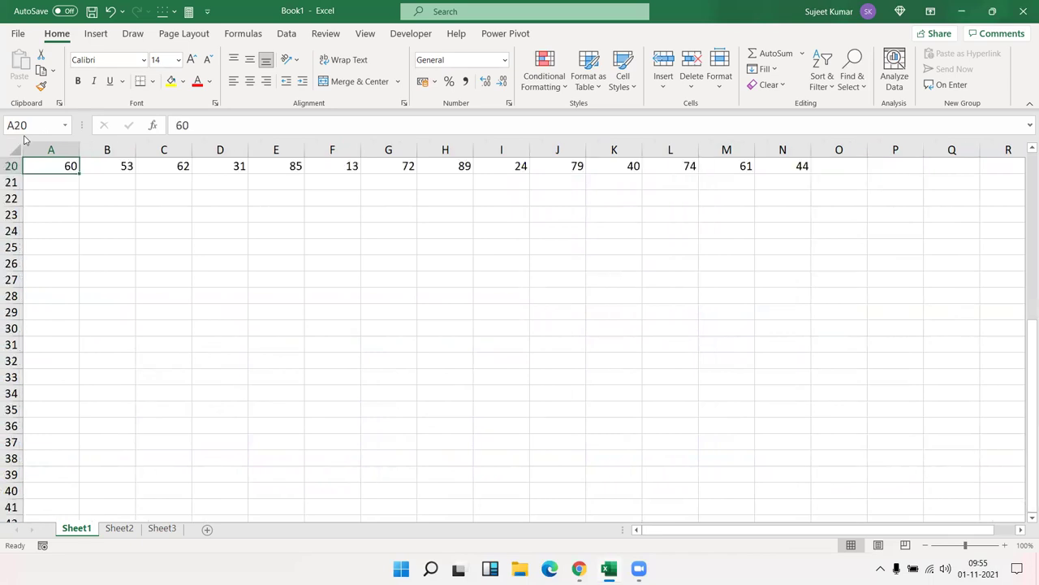
{"action": "left_click", "coordinate": [781, 165]}
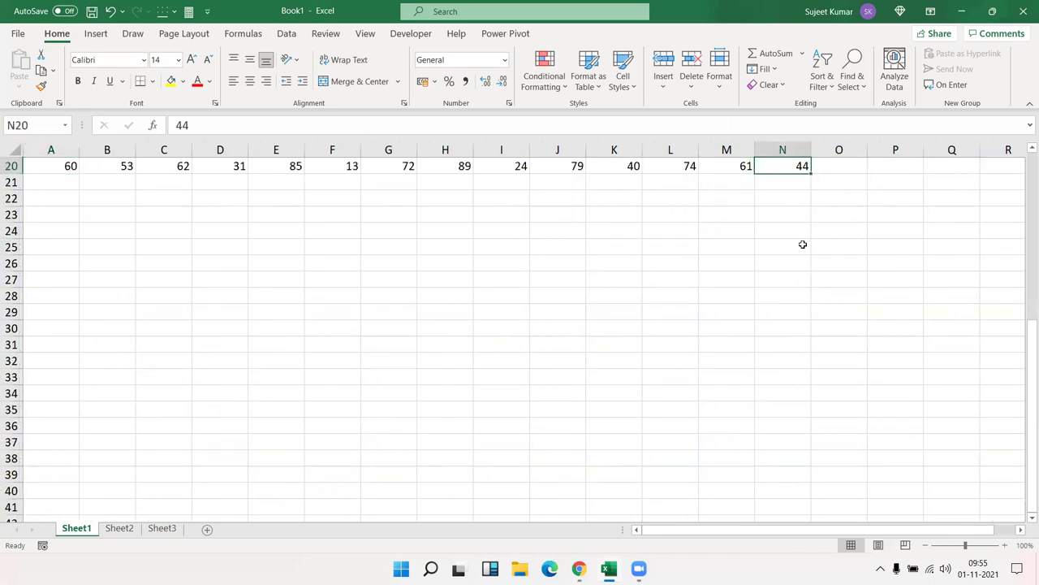
{"action": "scroll", "coordinate": [802, 244], "scroll_direction": "up", "scroll_amount": 6}
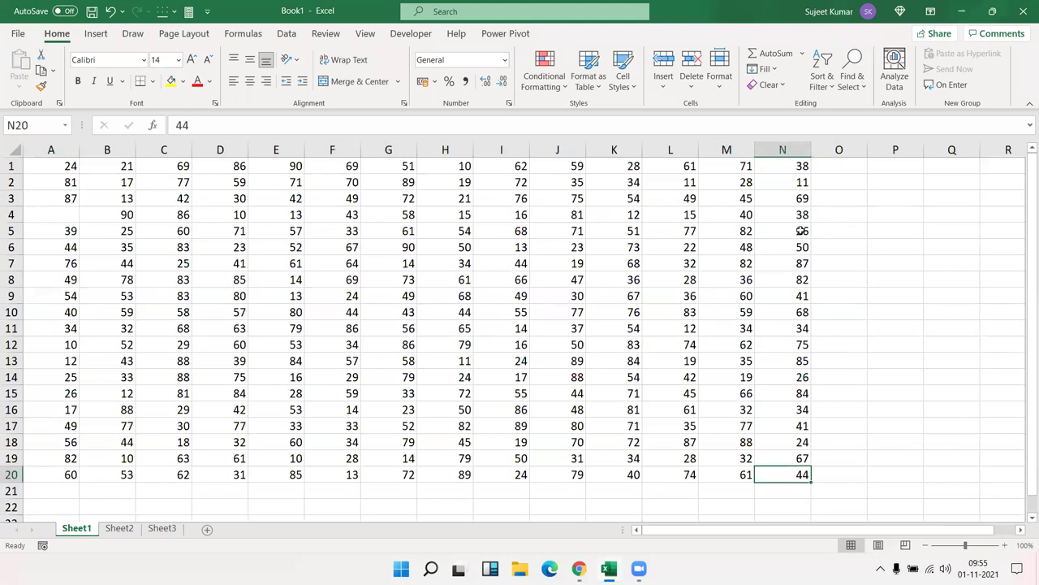
- Select all data, then select back to A1 from J11, H10, F9, H6 and finally H9
{"action": "key", "text": "ctrl+a"}
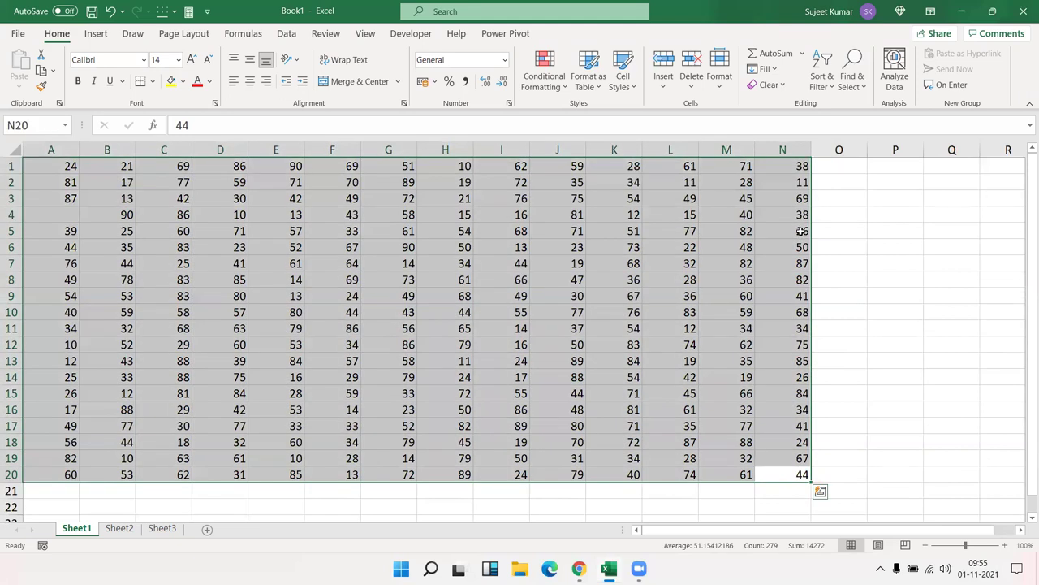
{"action": "left_click", "coordinate": [545, 333]}
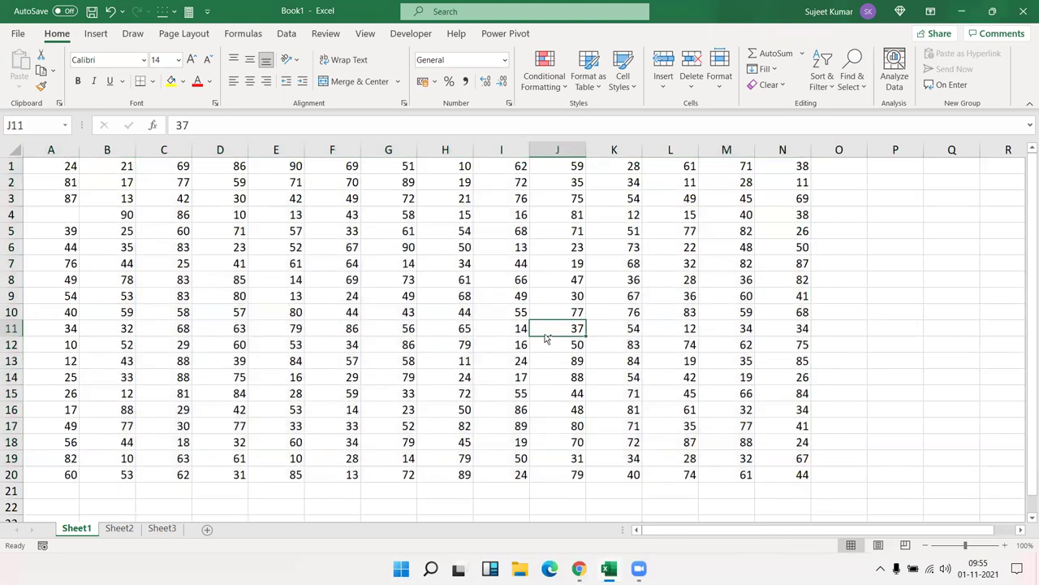
{"action": "key", "text": "ctrl+shift+Home"}
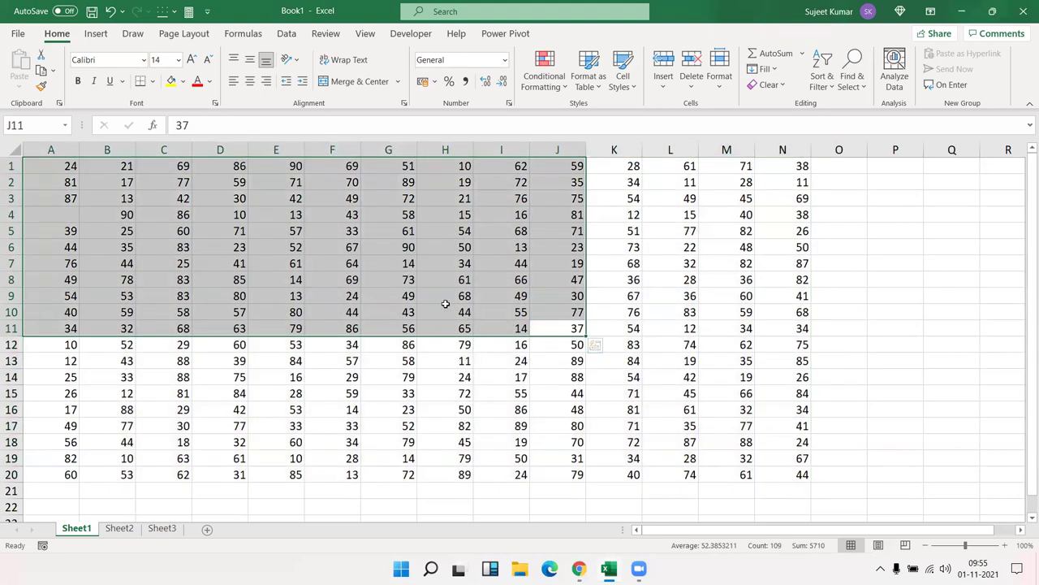
{"action": "left_click", "coordinate": [446, 306]}
{"action": "key", "text": "ctrl+shift+Home"}
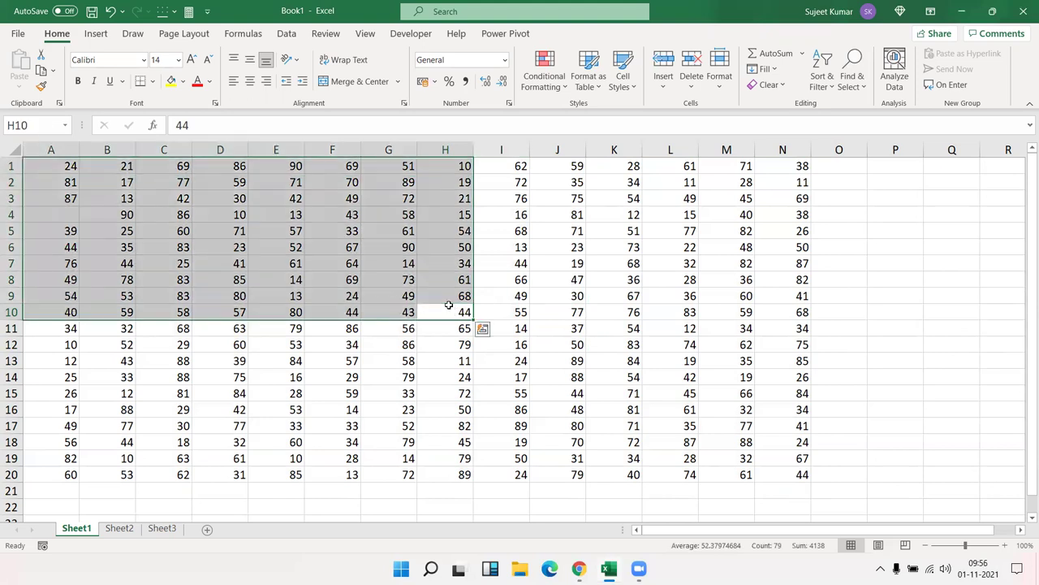
{"action": "left_click", "coordinate": [314, 301]}
{"action": "key", "text": "ctrl+shift+Home"}
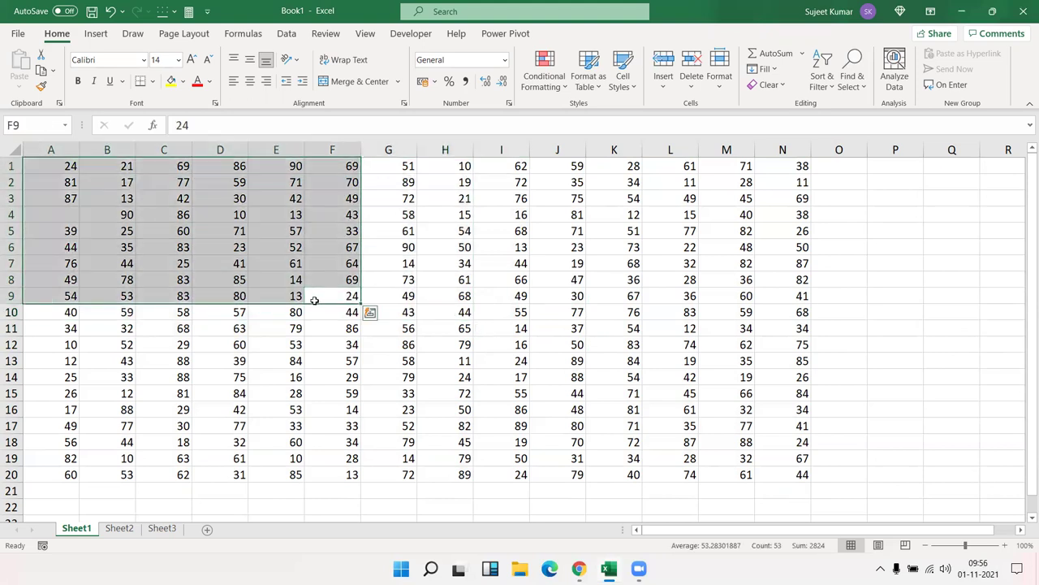
{"action": "left_click", "coordinate": [422, 241]}
{"action": "key", "text": "ctrl+shift+Home"}
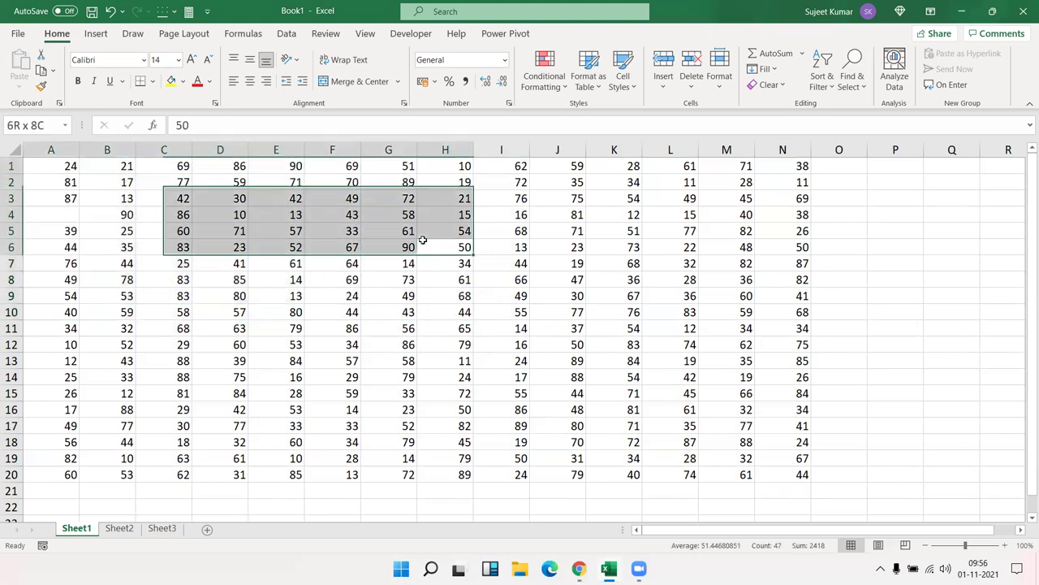
{"action": "left_click", "coordinate": [425, 295]}
{"action": "key", "text": "ctrl+shift+Home"}
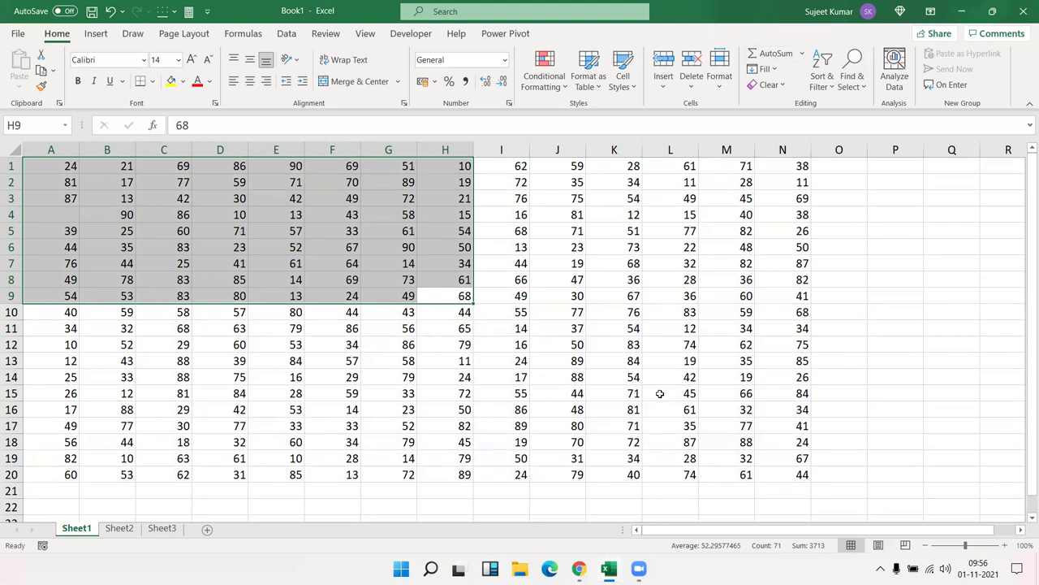
- Dismiss the Quick Analysis popup, clear the block and start a fresh selection at A1
{"action": "left_click", "coordinate": [483, 312]}
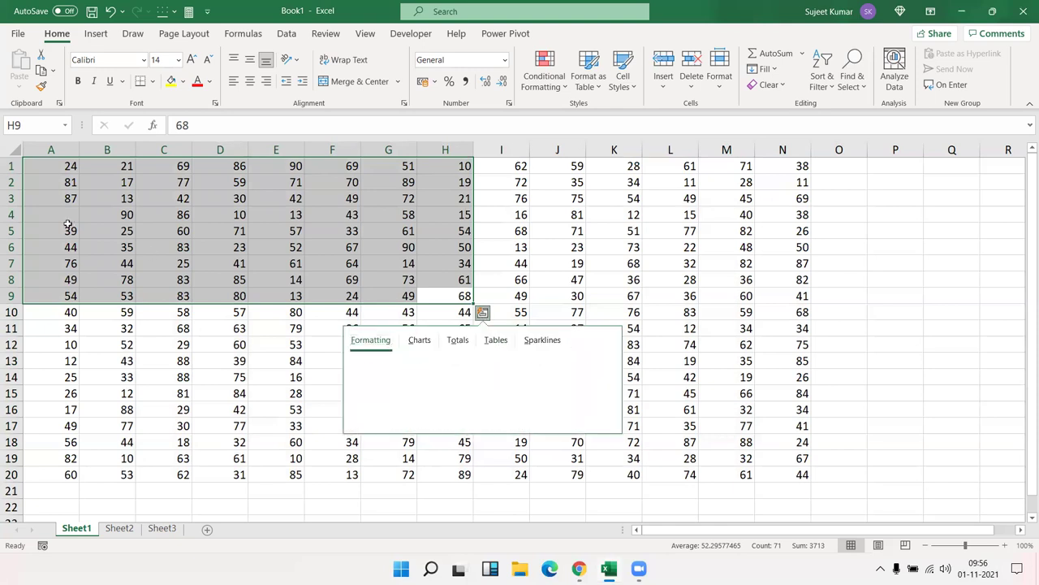
{"action": "left_click", "coordinate": [134, 180]}
{"action": "left_click", "coordinate": [40, 166]}
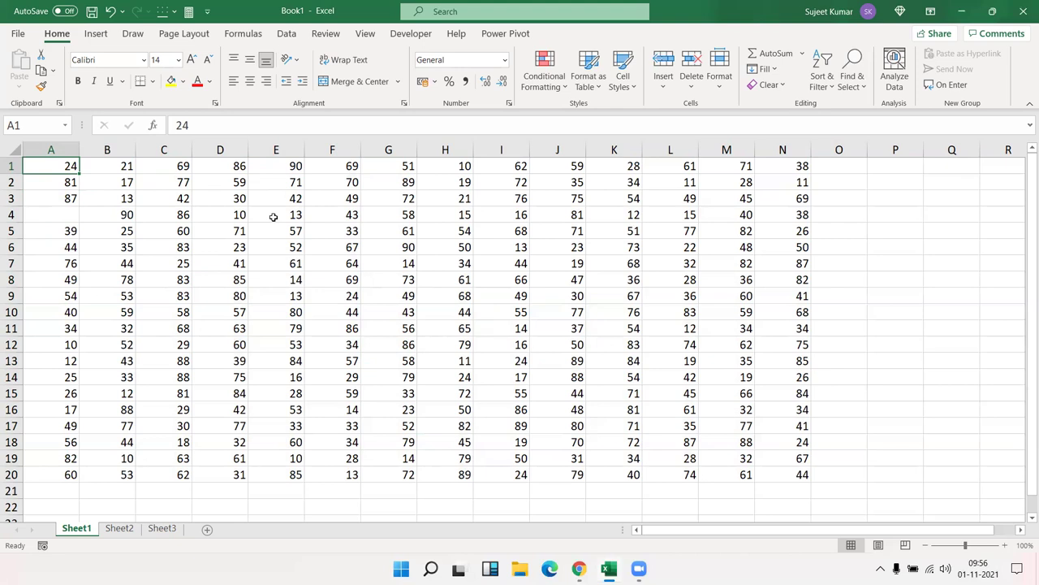
- Add D10, C12, D15, H15, H11, G7:G8, E3:E4, B7, A9, A12:A13, A16 and C18 to the selection
{"action": "left_click", "coordinate": [243, 318], "text": "ctrl"}
{"action": "left_click", "coordinate": [170, 345], "text": "ctrl"}
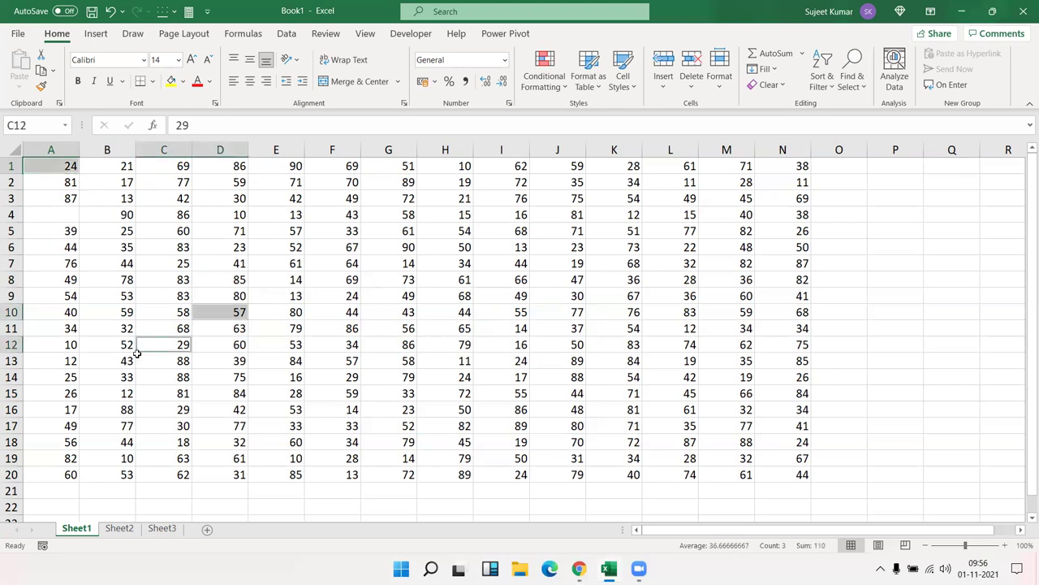
{"action": "left_click", "coordinate": [236, 393], "text": "ctrl"}
{"action": "left_click", "coordinate": [443, 393], "text": "ctrl"}
{"action": "left_click", "coordinate": [443, 328], "text": "ctrl"}
{"action": "left_click_drag", "start_coordinate": [388, 264], "coordinate": [388, 279]}
{"action": "left_click", "coordinate": [351, 231], "text": "ctrl"}
{"action": "left_click_drag", "start_coordinate": [296, 198], "coordinate": [257, 214]}
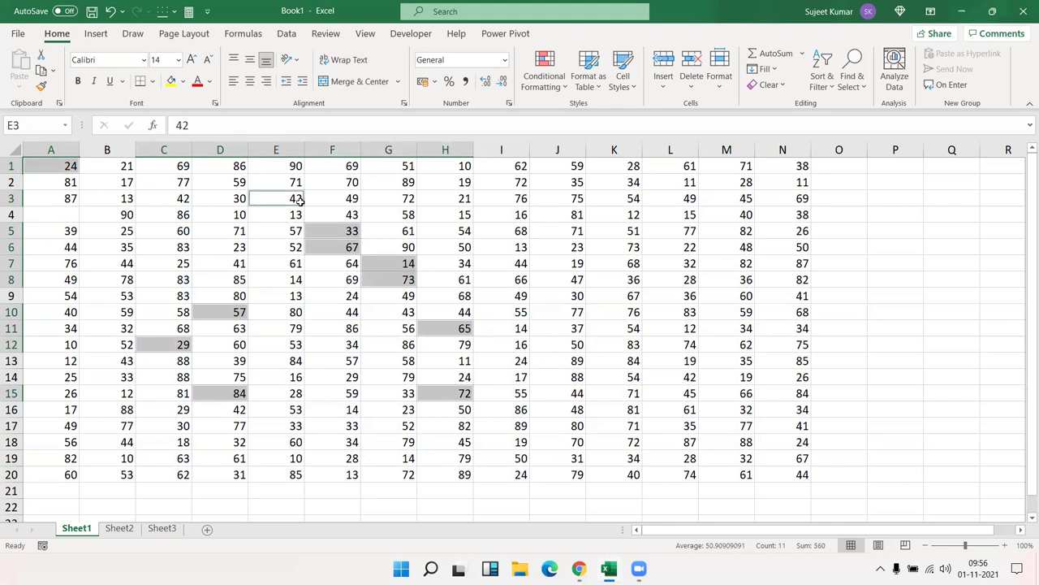
{"action": "left_click", "coordinate": [106, 262], "text": "ctrl"}
{"action": "left_click", "coordinate": [75, 292], "text": "ctrl"}
{"action": "left_click_drag", "start_coordinate": [65, 345], "coordinate": [65, 360]}
{"action": "left_click", "coordinate": [65, 409], "text": "ctrl"}
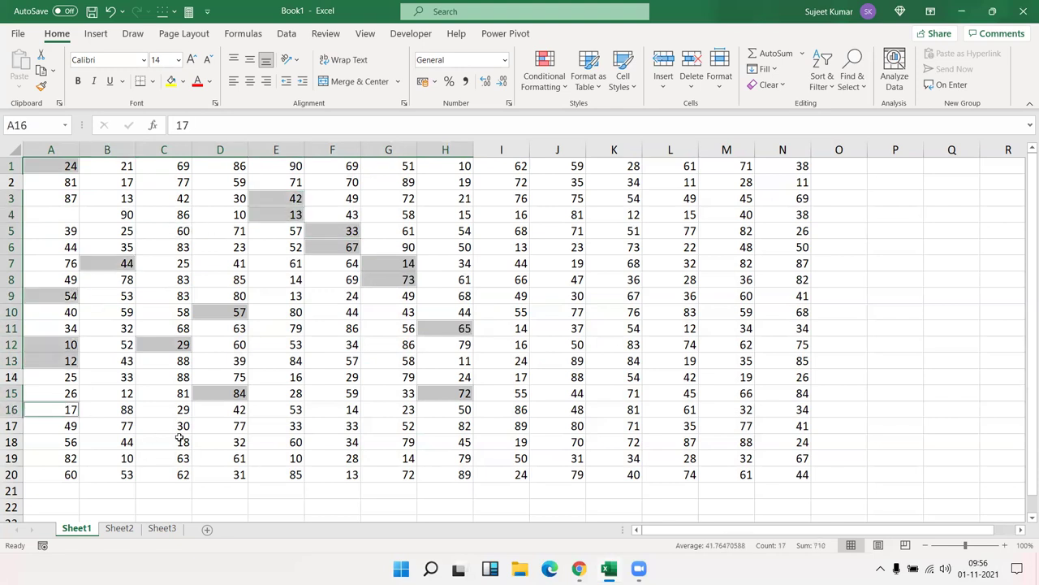
{"action": "left_click", "coordinate": [175, 441], "text": "ctrl"}
{"action": "left_click", "coordinate": [284, 441], "text": "ctrl"}
- Add I19:I20, K12:K13, L5:L6, N9:N10, N14:N15, L18, L14, M6, I3 and I8 to the selection
{"action": "left_click_drag", "start_coordinate": [508, 474], "coordinate": [508, 457]}
{"action": "left_click", "coordinate": [618, 360], "text": "ctrl"}
{"action": "left_click_drag", "start_coordinate": [611, 334], "coordinate": [610, 336]}
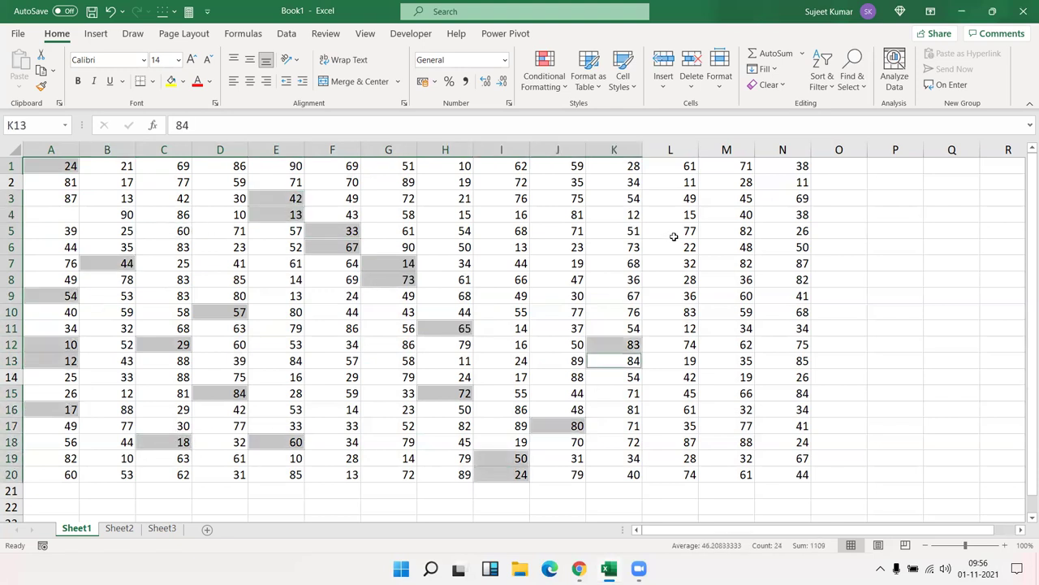
{"action": "left_click_drag", "start_coordinate": [673, 232], "coordinate": [673, 246]}
{"action": "left_click_drag", "start_coordinate": [800, 296], "coordinate": [800, 312]}
{"action": "left_click_drag", "start_coordinate": [800, 377], "coordinate": [800, 393]}
{"action": "left_click_drag", "start_coordinate": [731, 409], "coordinate": [706, 418]}
{"action": "left_click", "coordinate": [677, 440], "text": "ctrl"}
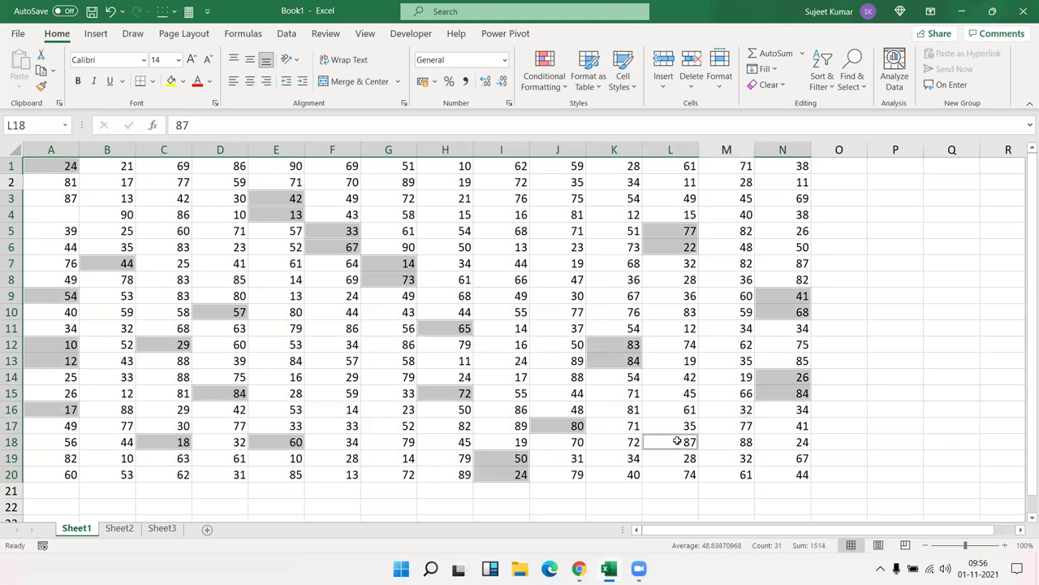
{"action": "left_click", "coordinate": [682, 382], "text": "ctrl"}
{"action": "left_click", "coordinate": [735, 244], "text": "ctrl"}
{"action": "left_click", "coordinate": [524, 197], "text": "ctrl"}
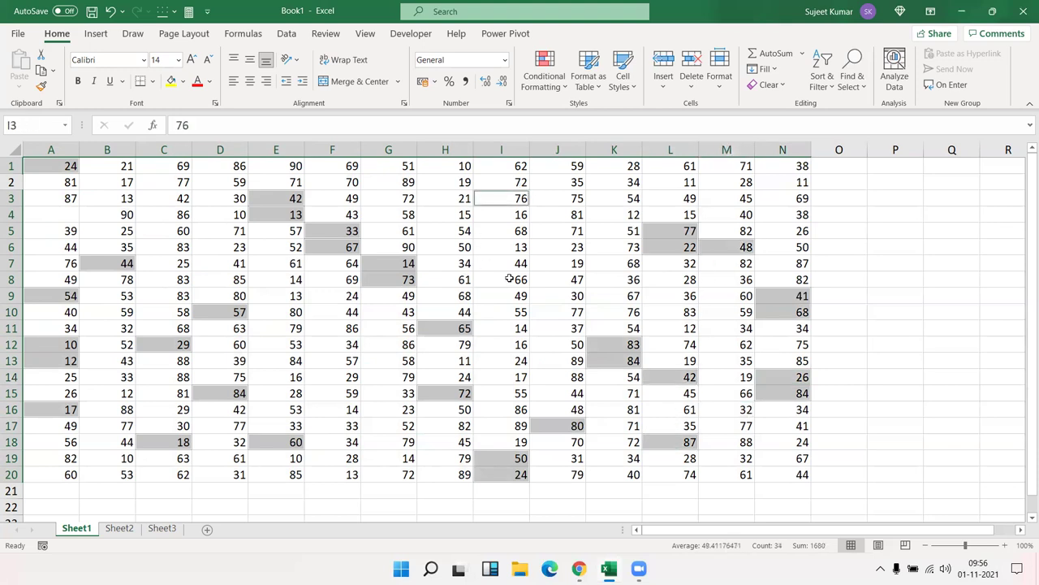
{"action": "left_click", "coordinate": [510, 278], "text": "ctrl"}
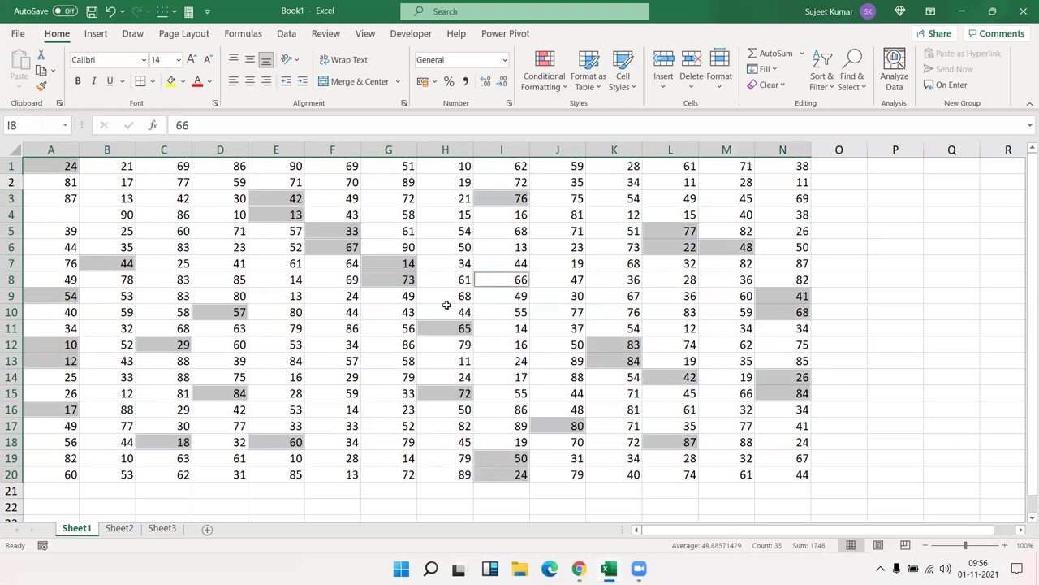
{"action": "key", "text": "ctrl+c"}
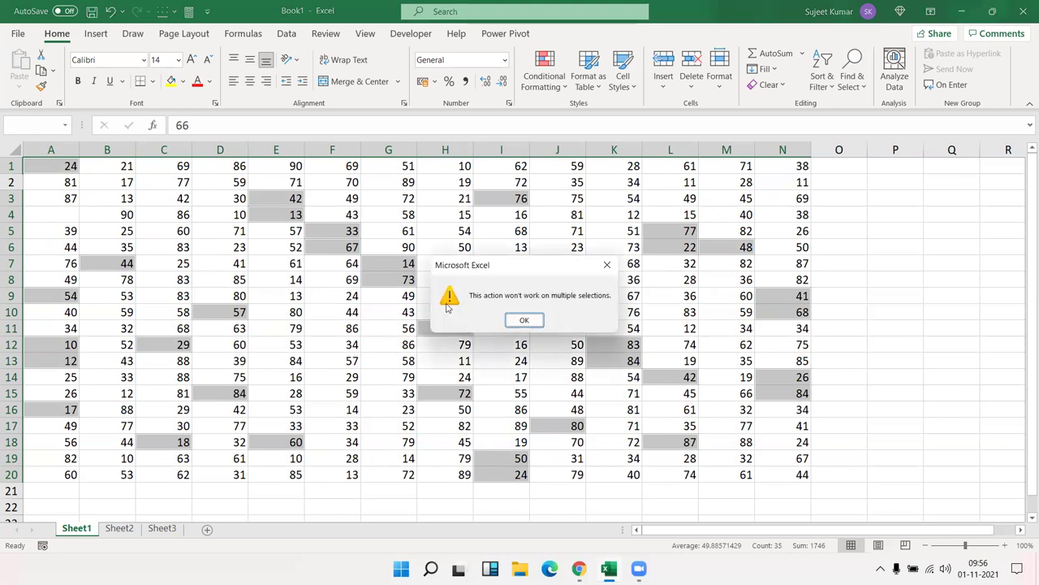
{"action": "key", "text": "Return"}
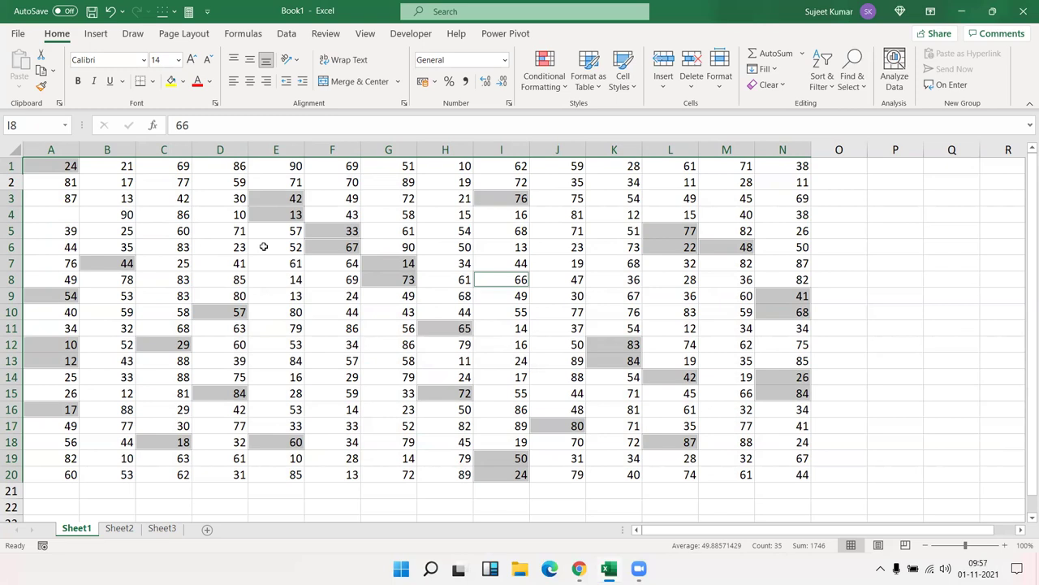
{"action": "left_click", "coordinate": [239, 262]}
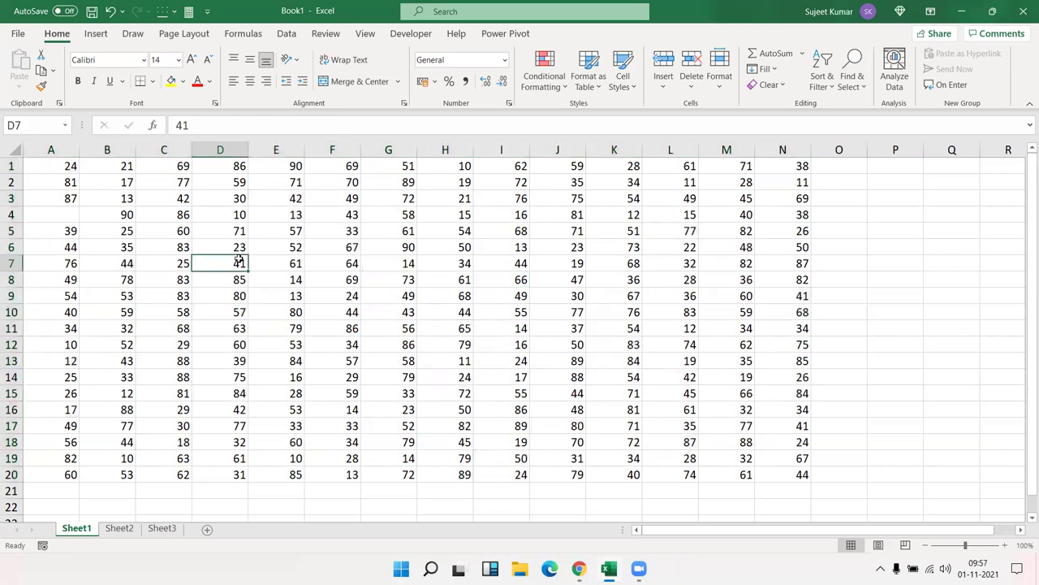
{"action": "left_click", "coordinate": [71, 168]}
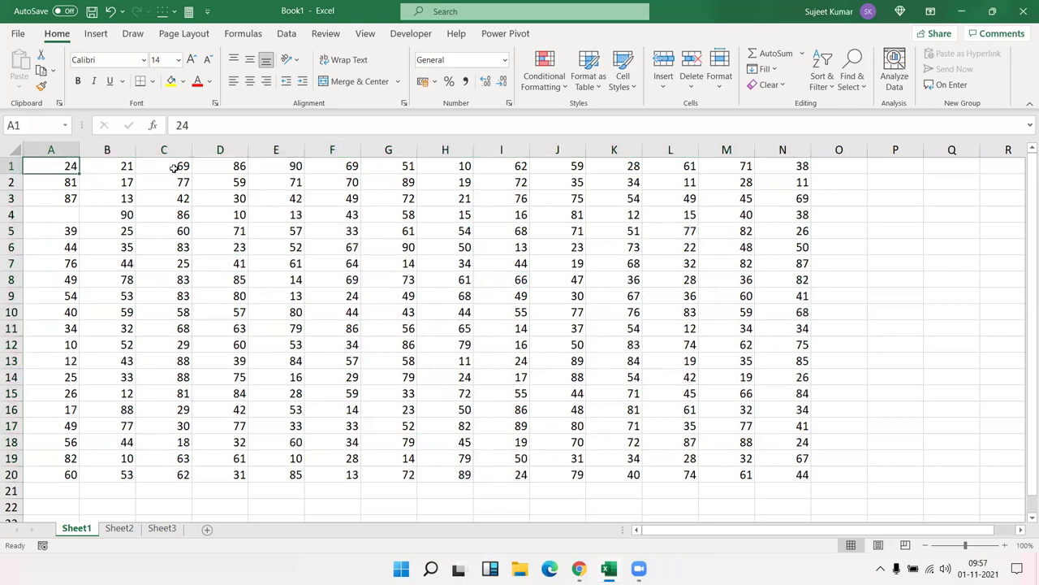
{"action": "left_click", "coordinate": [225, 168], "text": "ctrl"}
{"action": "left_click", "coordinate": [393, 169], "text": "ctrl"}
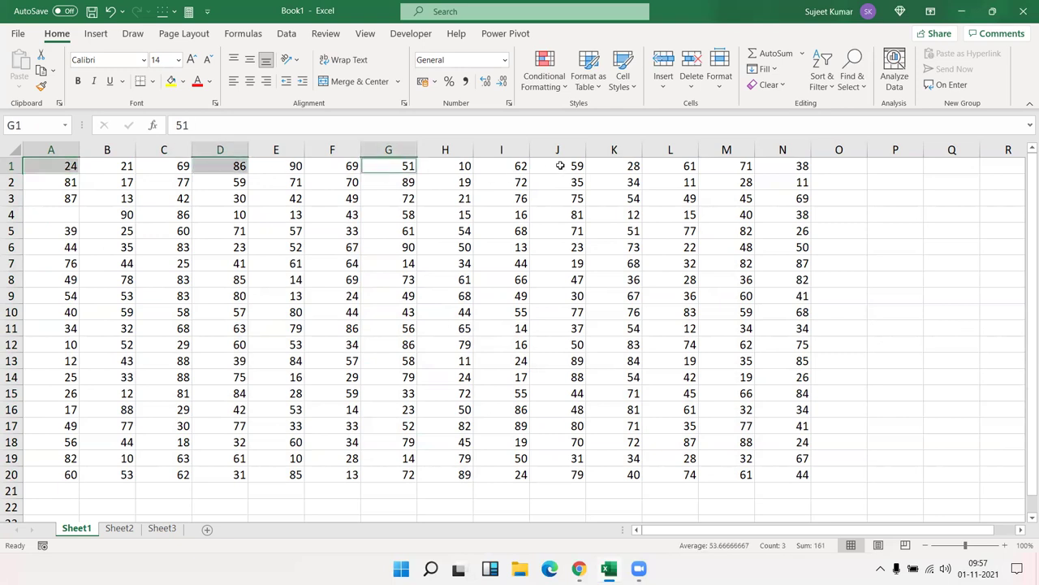
{"action": "left_click", "coordinate": [560, 165], "text": "ctrl"}
{"action": "left_click", "coordinate": [709, 166], "text": "ctrl"}
{"action": "key", "text": "ctrl+c"}
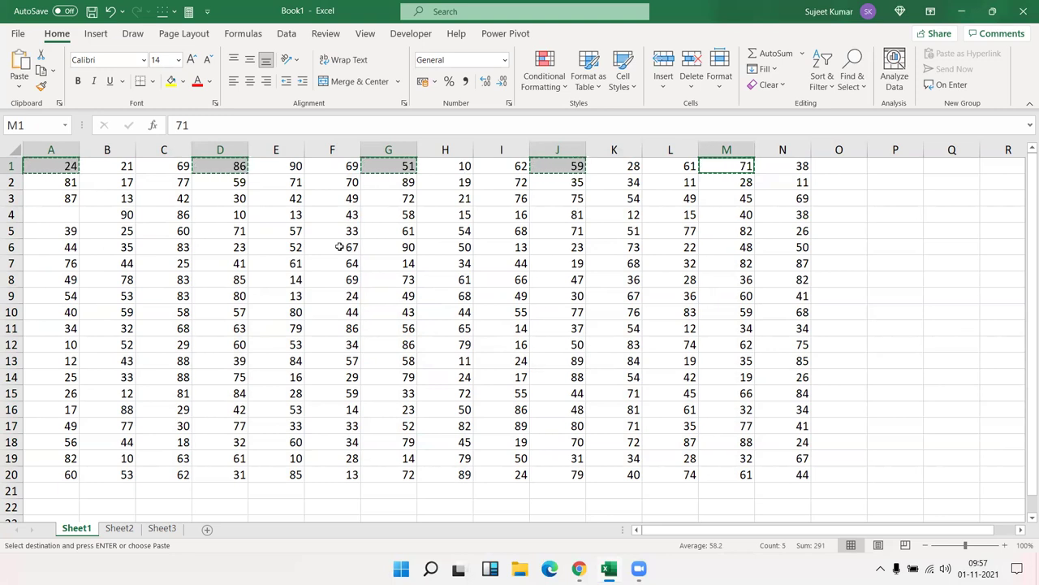
{"action": "key", "text": "Escape"}
{"action": "left_click_drag", "start_coordinate": [341, 279], "coordinate": [302, 279]}
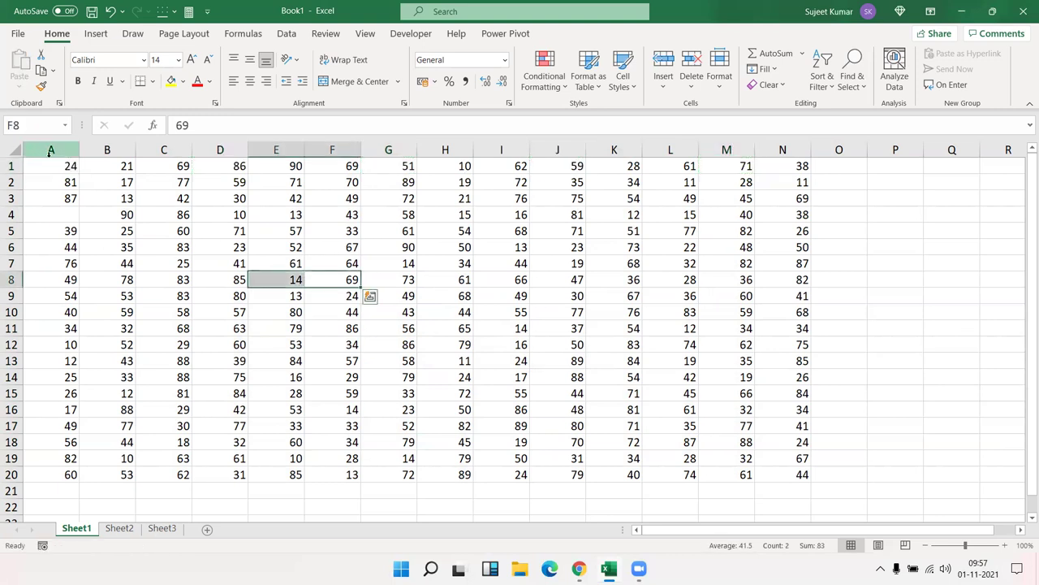
{"action": "left_click_drag", "start_coordinate": [50, 166], "coordinate": [63, 179]}
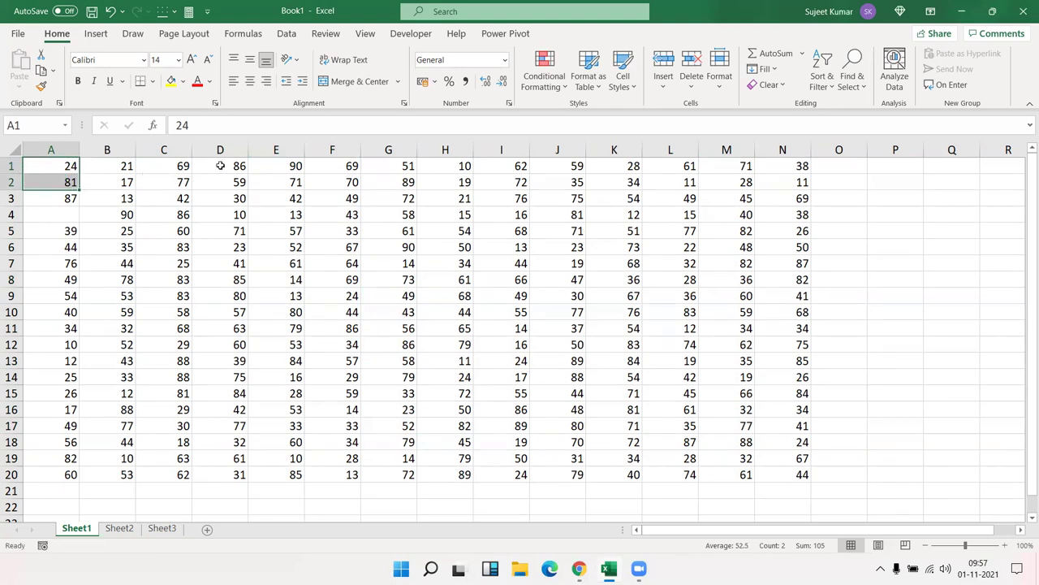
{"action": "left_click_drag", "start_coordinate": [220, 165], "coordinate": [220, 180]}
{"action": "key", "text": "ctrl+c"}
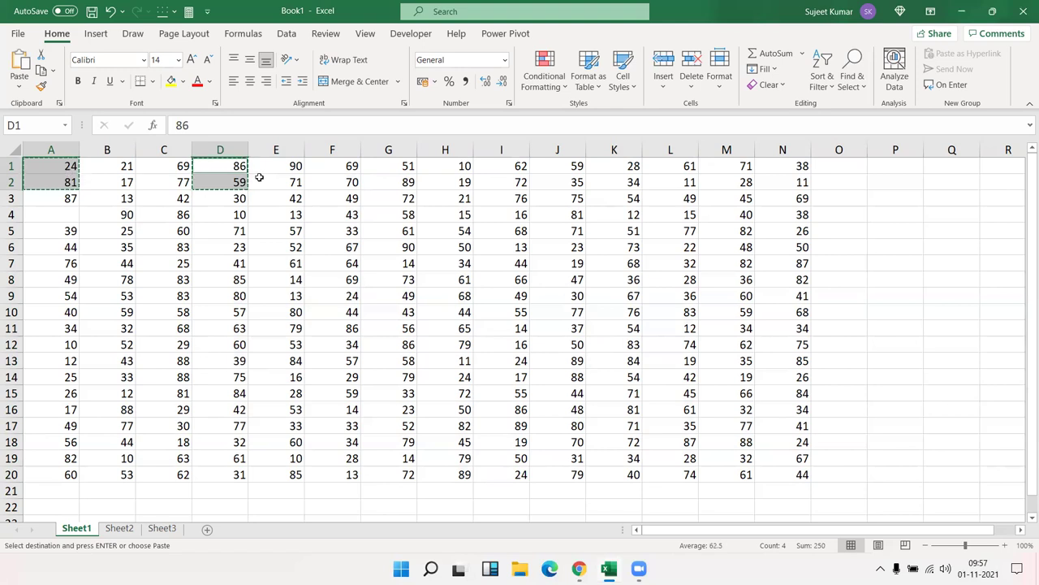
{"action": "left_click", "coordinate": [341, 166]}
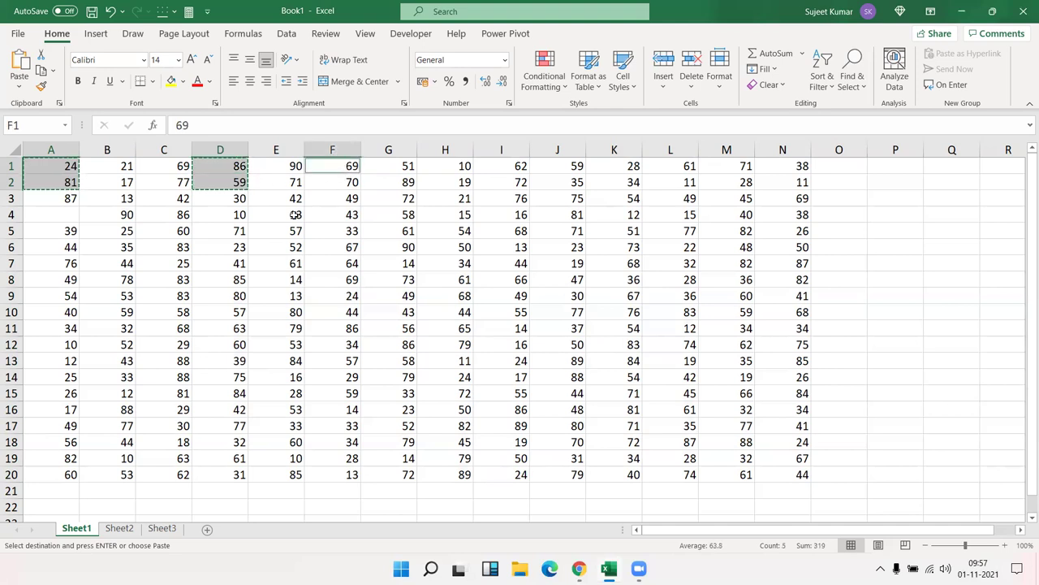
{"action": "key", "text": "ctrl+v"}
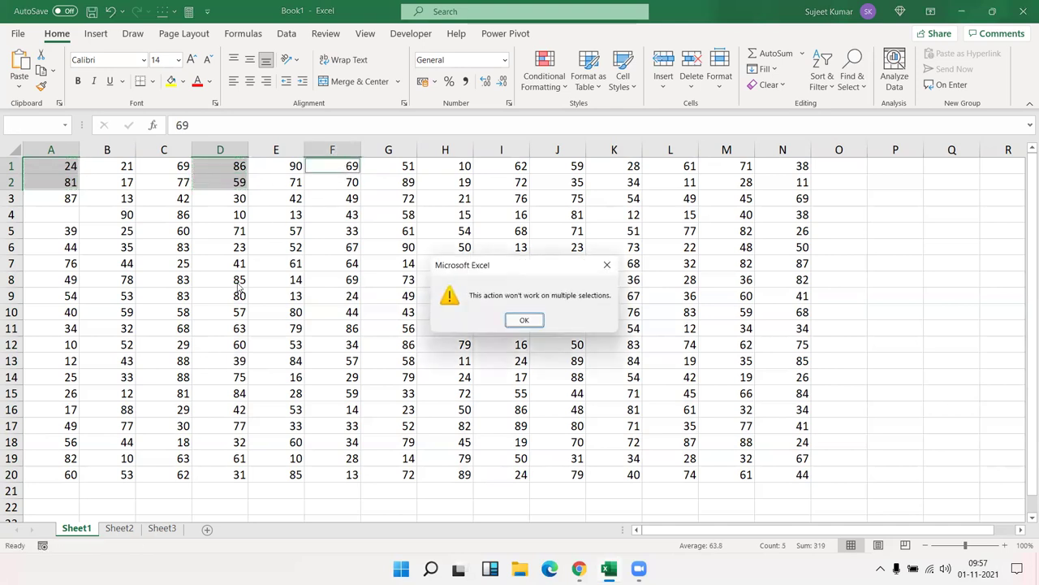
{"action": "key", "text": "Return"}
{"action": "left_click", "coordinate": [343, 170], "text": "ctrl"}
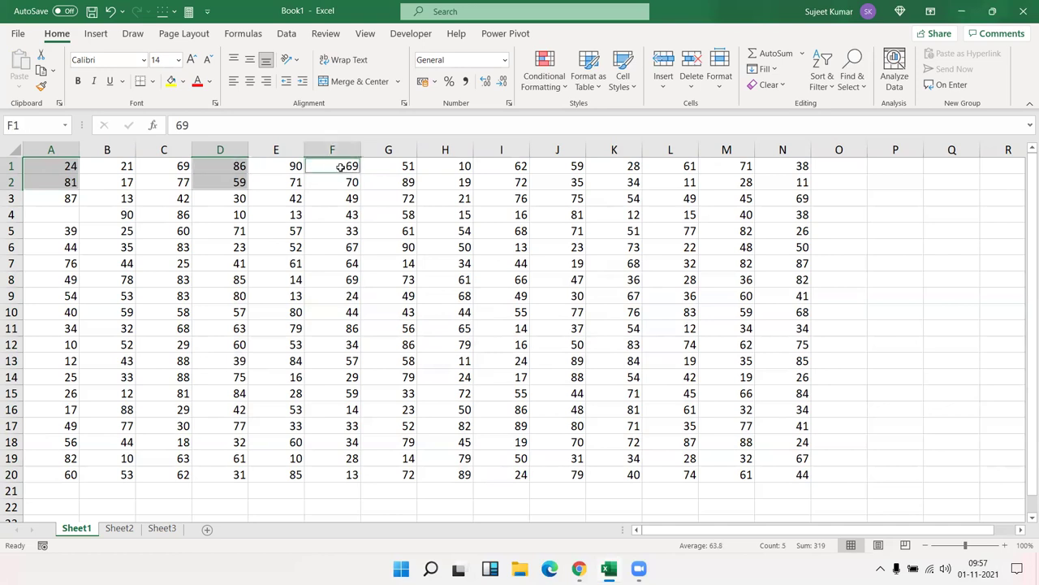
{"action": "left_click_drag", "start_coordinate": [344, 167], "coordinate": [344, 180]}
{"action": "key", "text": "ctrl+c"}
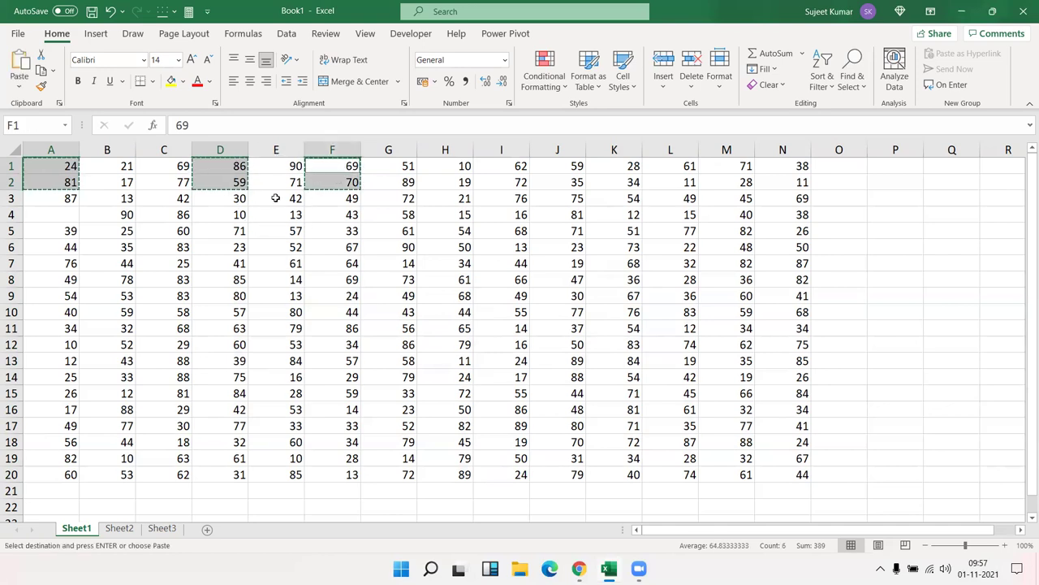
{"action": "key", "text": "Escape"}
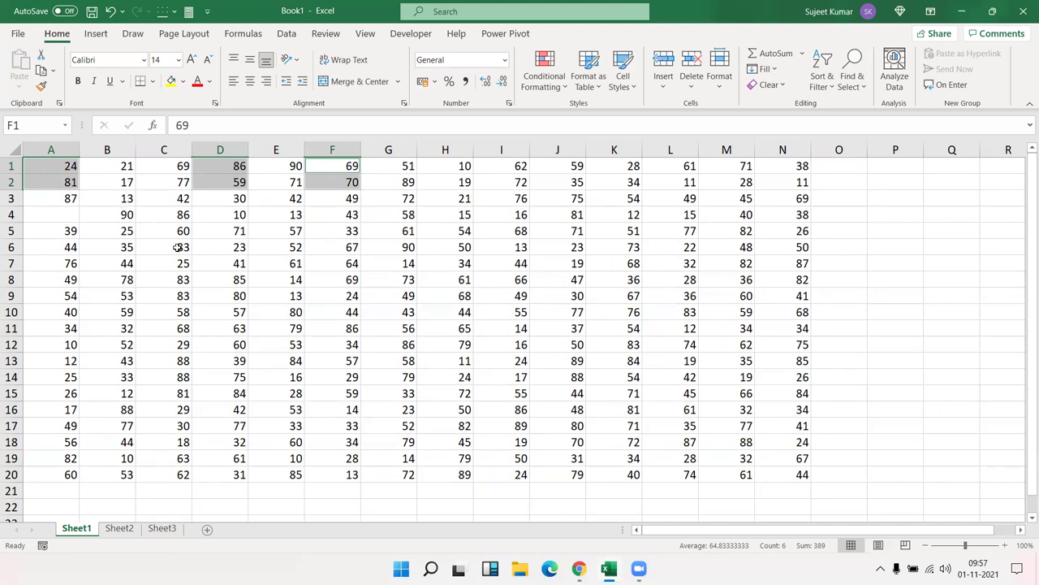
{"action": "left_click", "coordinate": [174, 249]}
{"action": "left_click_drag", "start_coordinate": [201, 197], "coordinate": [198, 235]}
{"action": "left_click_drag", "start_coordinate": [344, 167], "coordinate": [337, 202]}
{"action": "key", "text": "ctrl+c"}
{"action": "key", "text": "Return"}
{"action": "left_click_drag", "start_coordinate": [232, 197], "coordinate": [230, 227]}
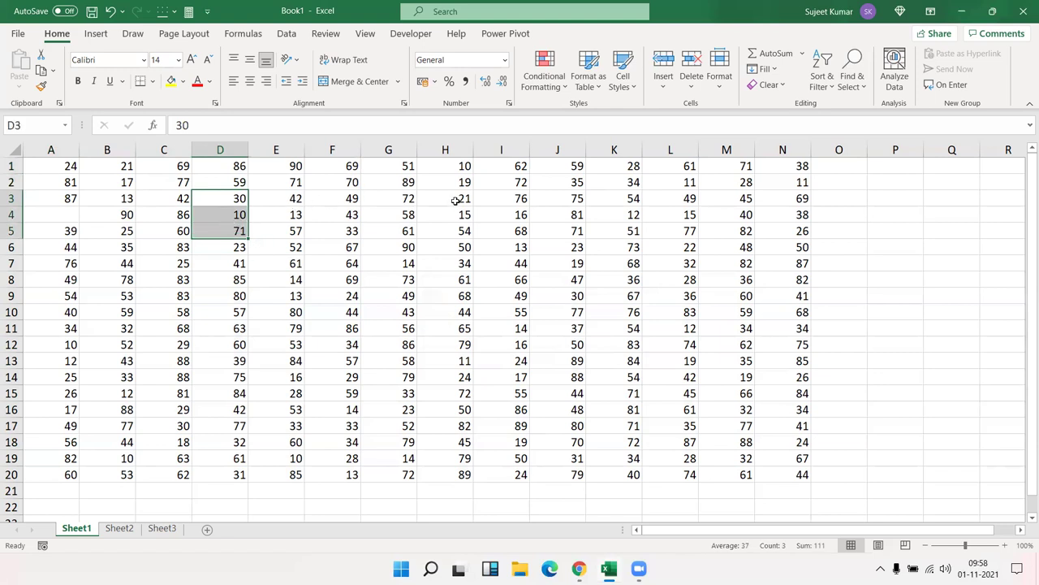
{"action": "left_click_drag", "start_coordinate": [457, 199], "coordinate": [452, 230], "text": "ctrl"}
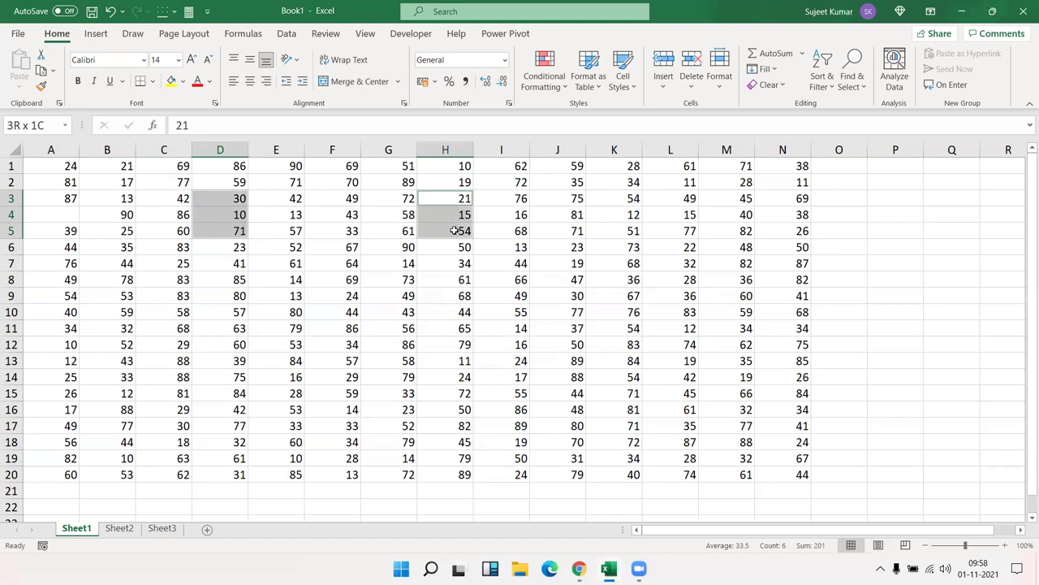
{"action": "key", "text": "ctrl+c"}
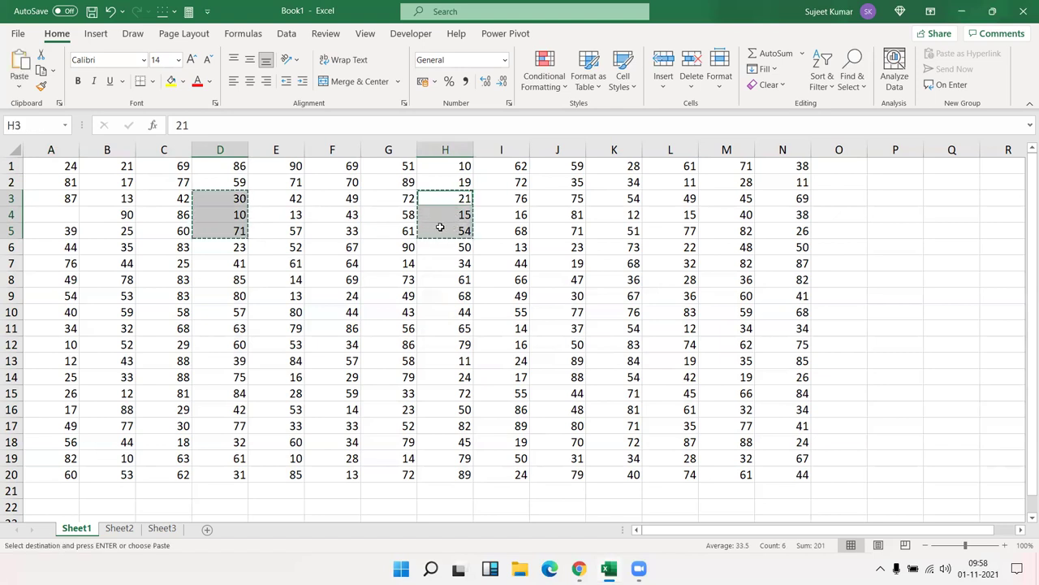
{"action": "key", "text": "Escape"}
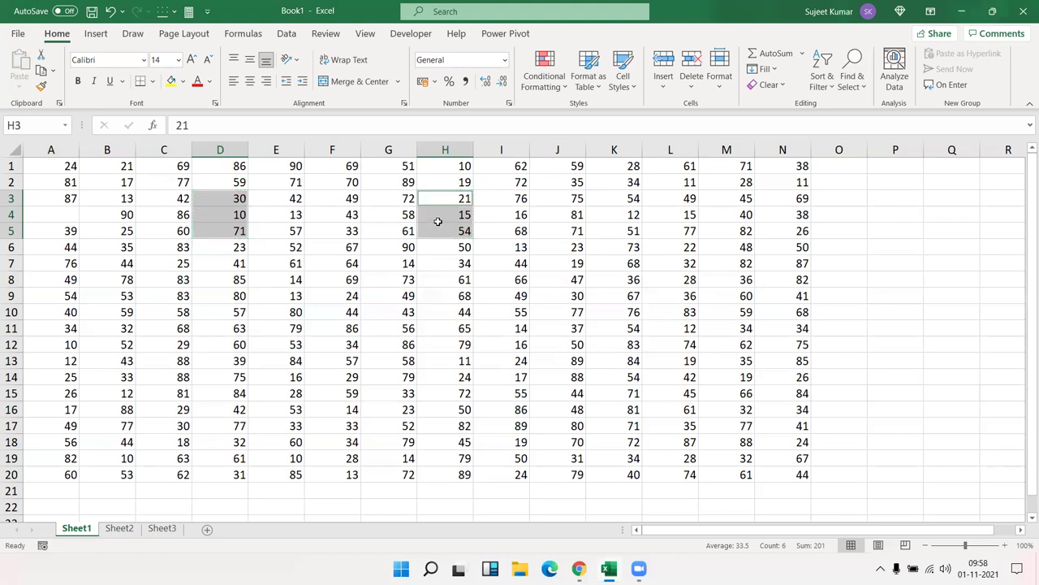
{"action": "left_click", "coordinate": [320, 226]}
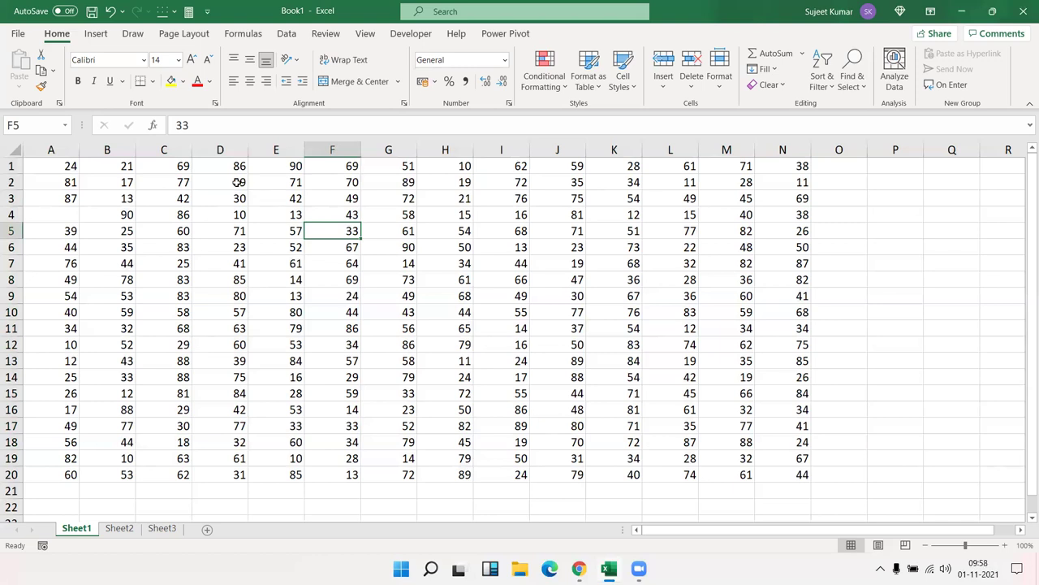
{"action": "left_click_drag", "start_coordinate": [237, 182], "coordinate": [336, 182]}
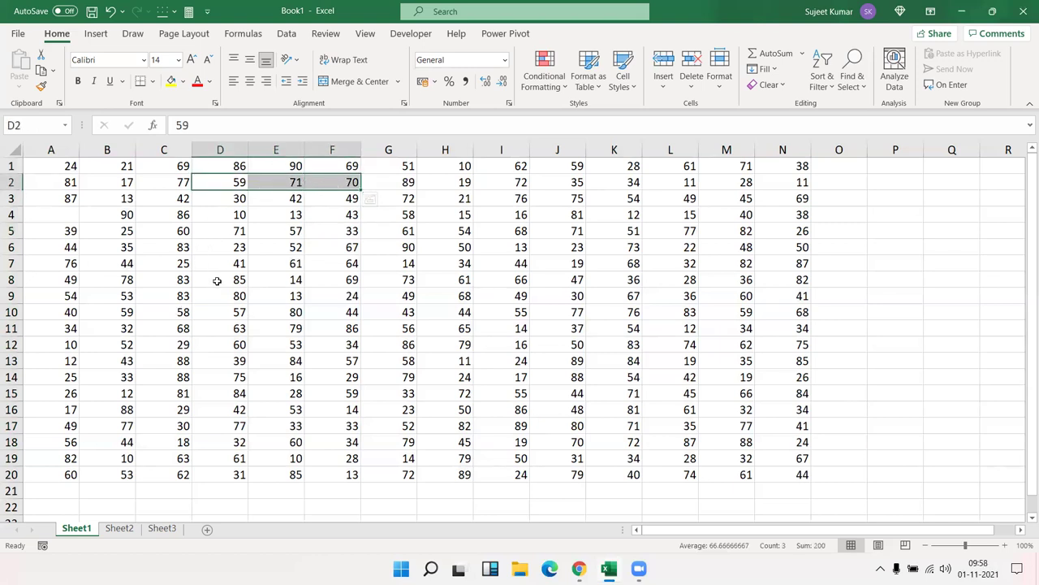
{"action": "left_click_drag", "start_coordinate": [229, 281], "coordinate": [310, 285]}
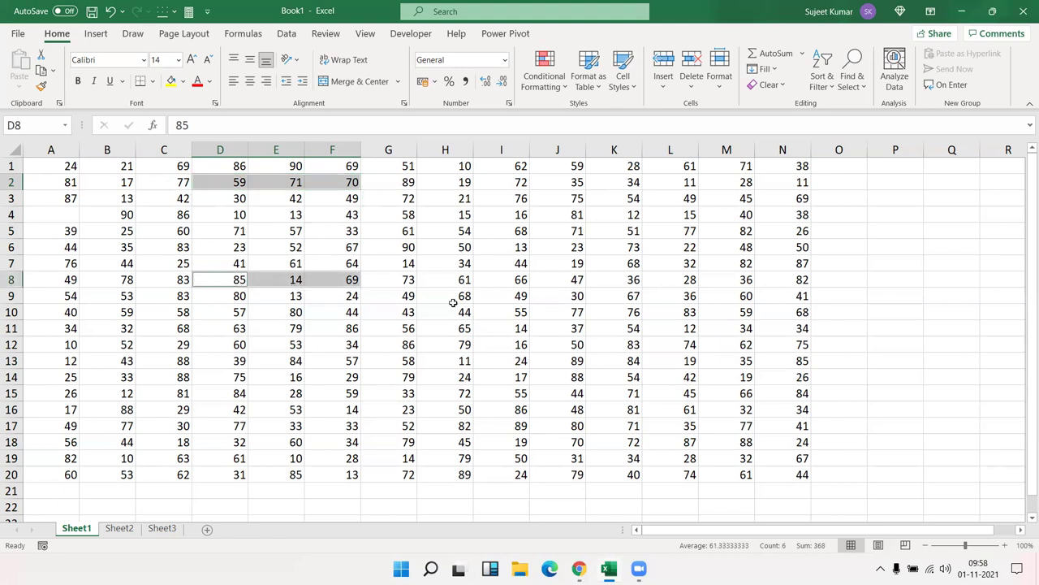
{"action": "left_click_drag", "start_coordinate": [520, 305], "coordinate": [602, 313]}
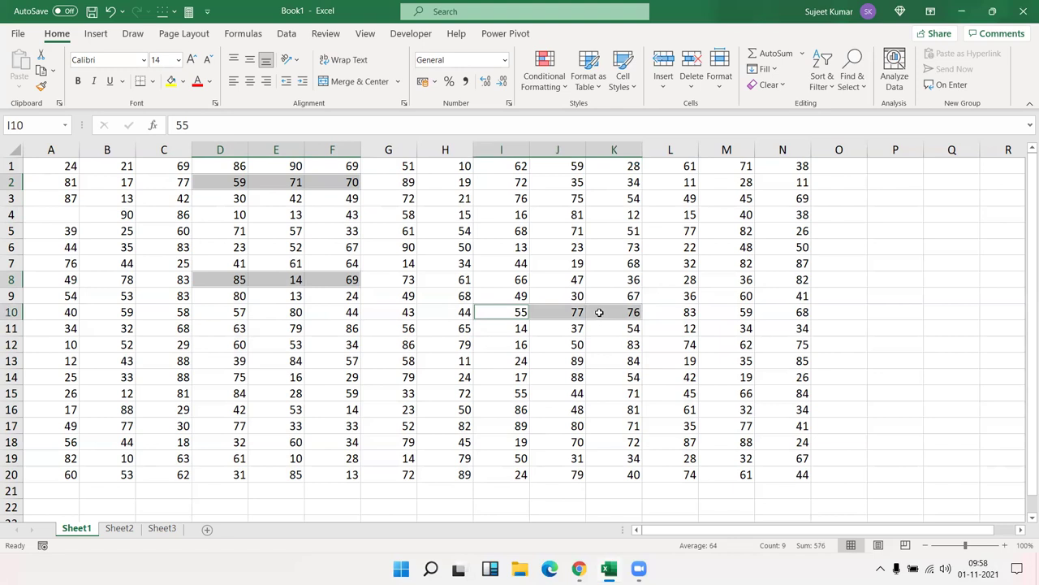
{"action": "key", "text": "ctrl+c"}
{"action": "key", "text": "Return"}
- After a trial pick in row 3, select D2, F2:H2 and K2 together and copy them
{"action": "left_click", "coordinate": [213, 199]}
{"action": "left_click", "coordinate": [334, 198], "text": "ctrl"}
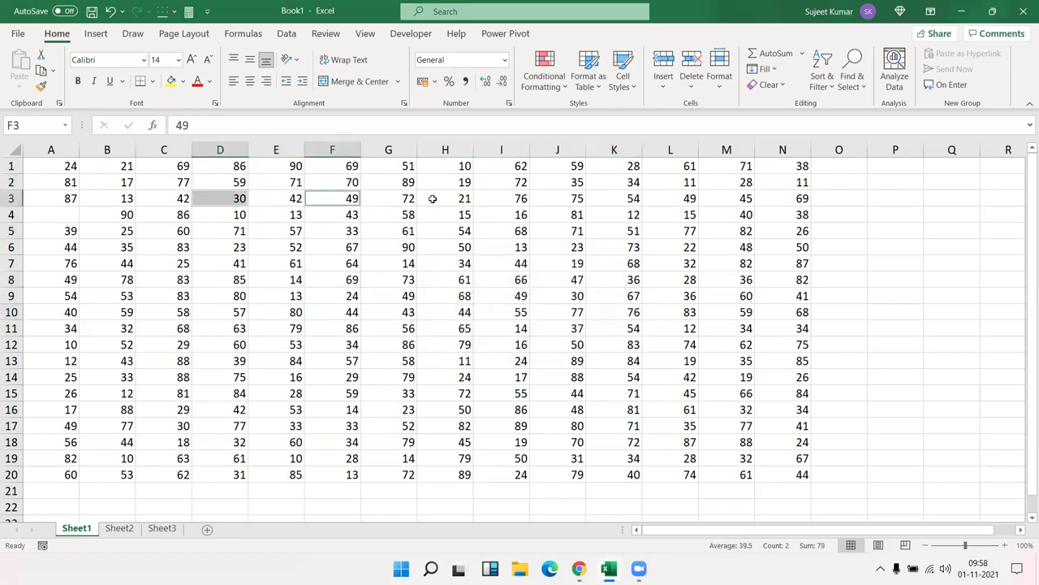
{"action": "left_click", "coordinate": [432, 199], "text": "ctrl"}
{"action": "left_click", "coordinate": [554, 203], "text": "ctrl"}
{"action": "left_click", "coordinate": [622, 213], "text": "ctrl"}
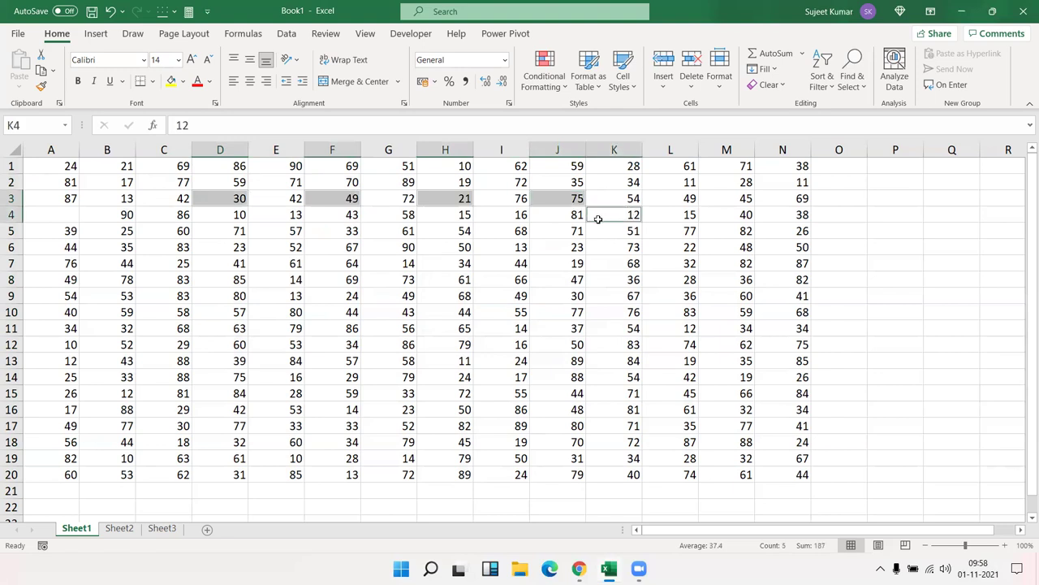
{"action": "left_click", "coordinate": [597, 217]}
{"action": "left_click", "coordinate": [243, 184]}
{"action": "left_click", "coordinate": [337, 180], "text": "ctrl"}
{"action": "left_click_drag", "start_coordinate": [414, 176], "coordinate": [459, 182]}
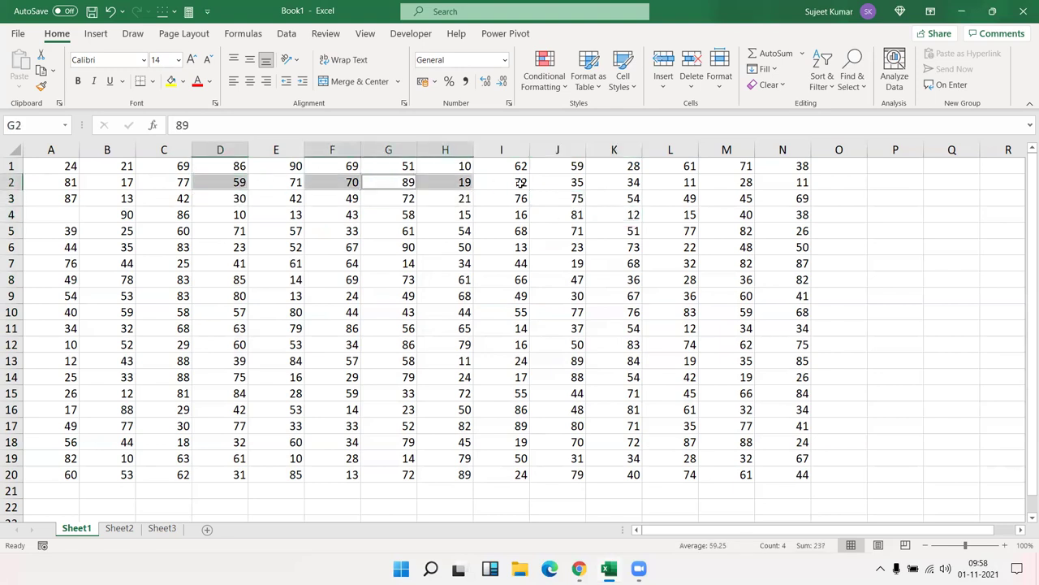
{"action": "left_click", "coordinate": [639, 184], "text": "ctrl"}
{"action": "key", "text": "ctrl+c"}
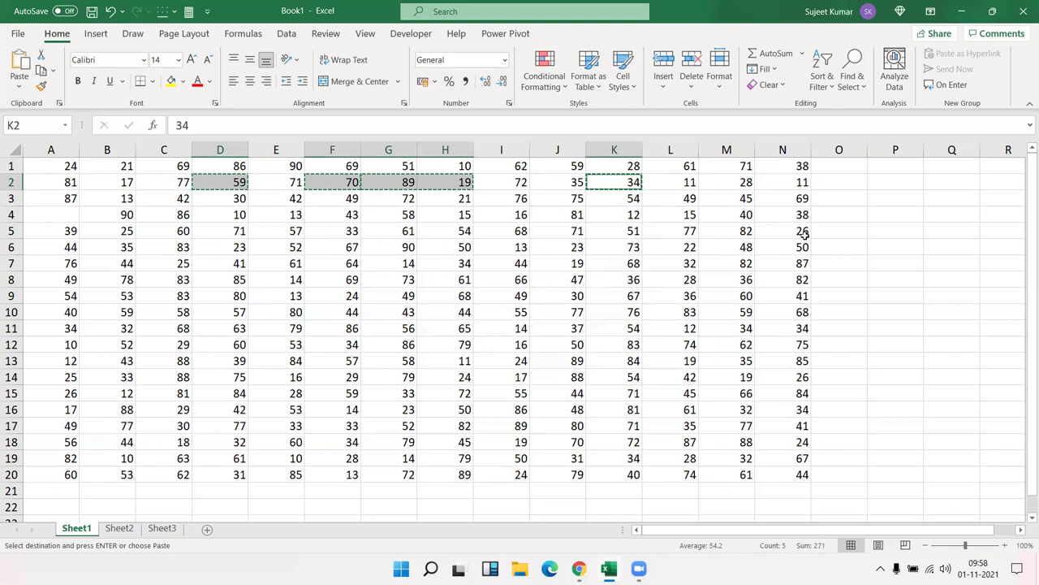
- Paste the copied cells at O5, undo the paste, and create new workbook Book5
{"action": "left_click", "coordinate": [837, 225]}
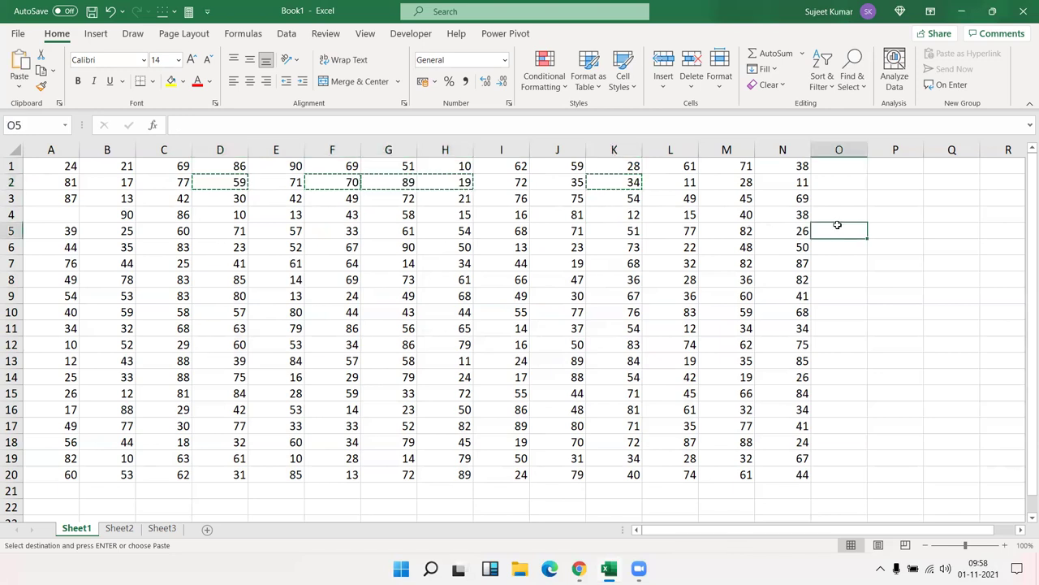
{"action": "key", "text": "ctrl+v"}
{"action": "mouse_move", "coordinate": [831, 529]}
{"action": "left_mouse_down"}
{"action": "mouse_move", "coordinate": [894, 539]}
{"action": "mouse_move", "coordinate": [825, 526]}
{"action": "left_mouse_up"}
{"action": "key", "text": "ctrl+z"}
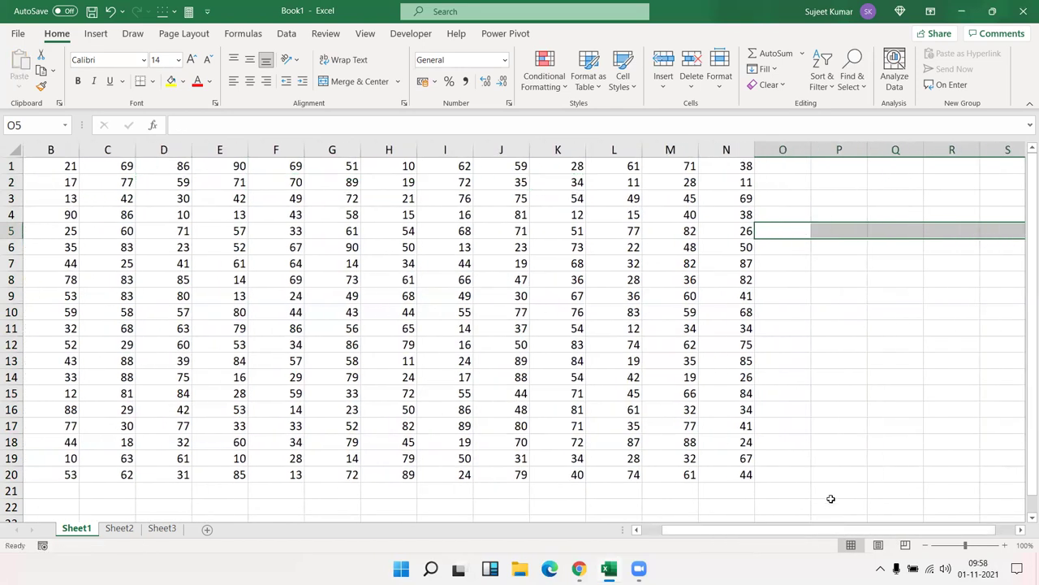
{"action": "left_click_drag", "start_coordinate": [757, 528], "coordinate": [677, 514]}
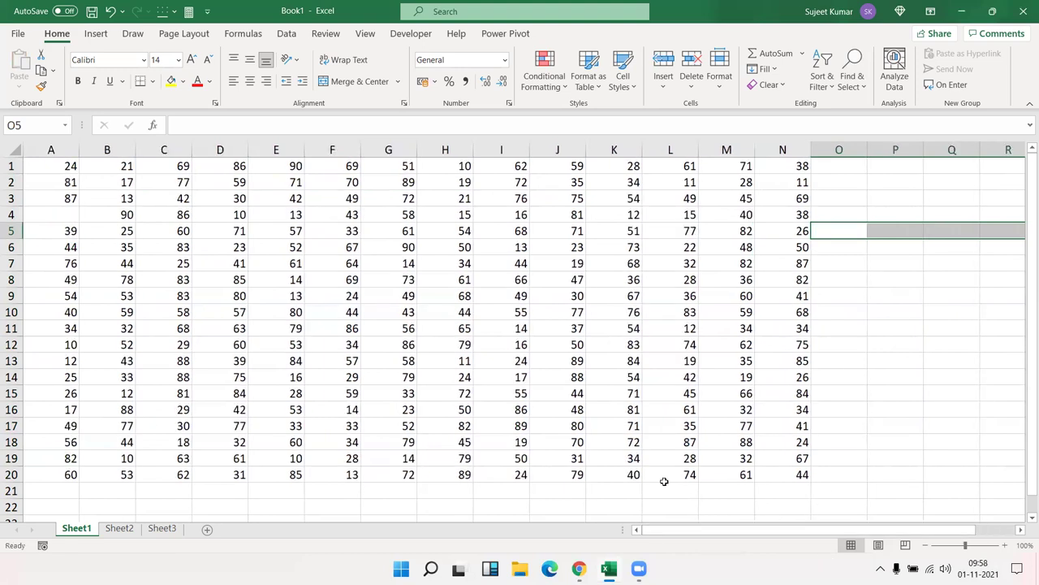
{"action": "key", "text": "ctrl+n"}
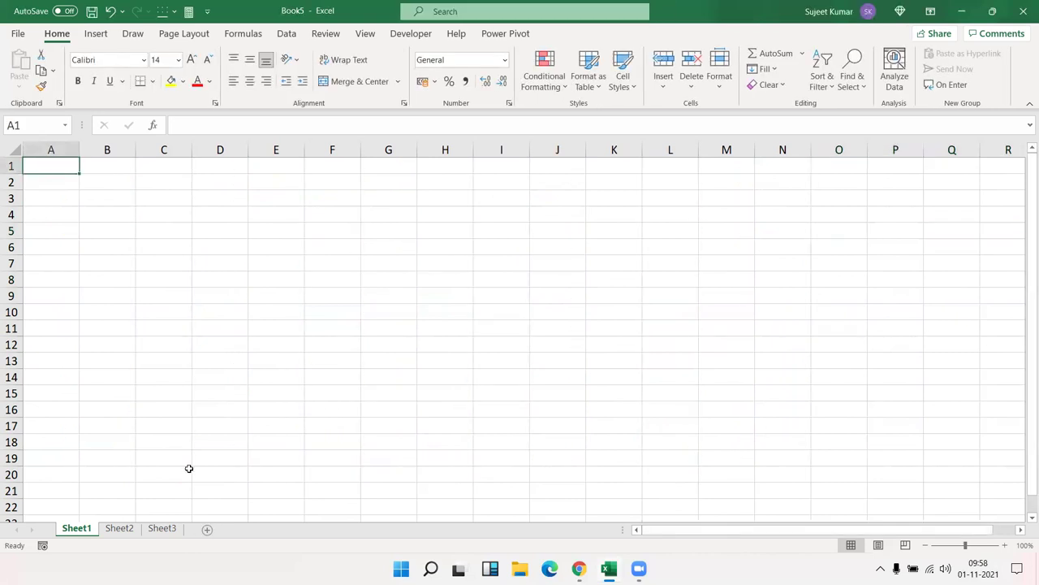
- Add Sheet4 and Sheet5 with the New sheet button, then return to Sheet1
{"action": "left_click", "coordinate": [207, 530]}
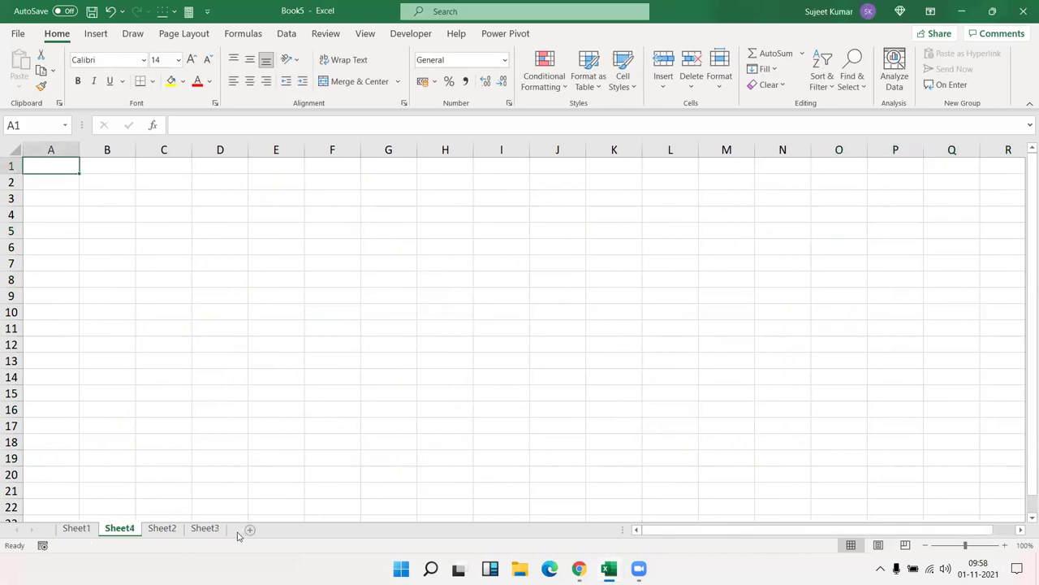
{"action": "left_click", "coordinate": [249, 529]}
{"action": "left_click", "coordinate": [78, 529]}
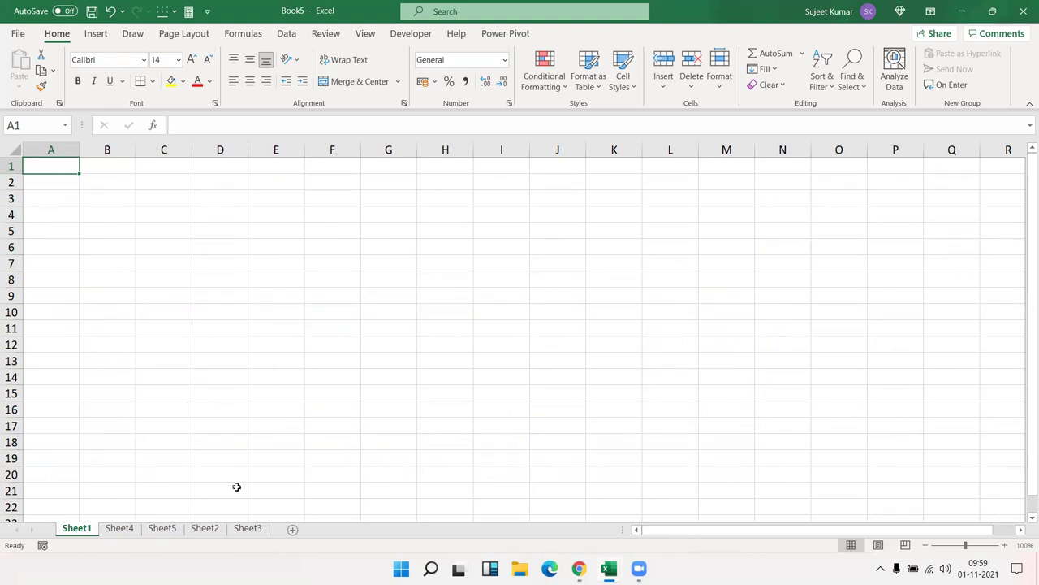
- Group all five sheets and give A1's date 01-11-2021 a yellow fill and red text
{"action": "left_click", "coordinate": [260, 529], "text": "shift"}
{"action": "type", "text": "01-11-2021"}
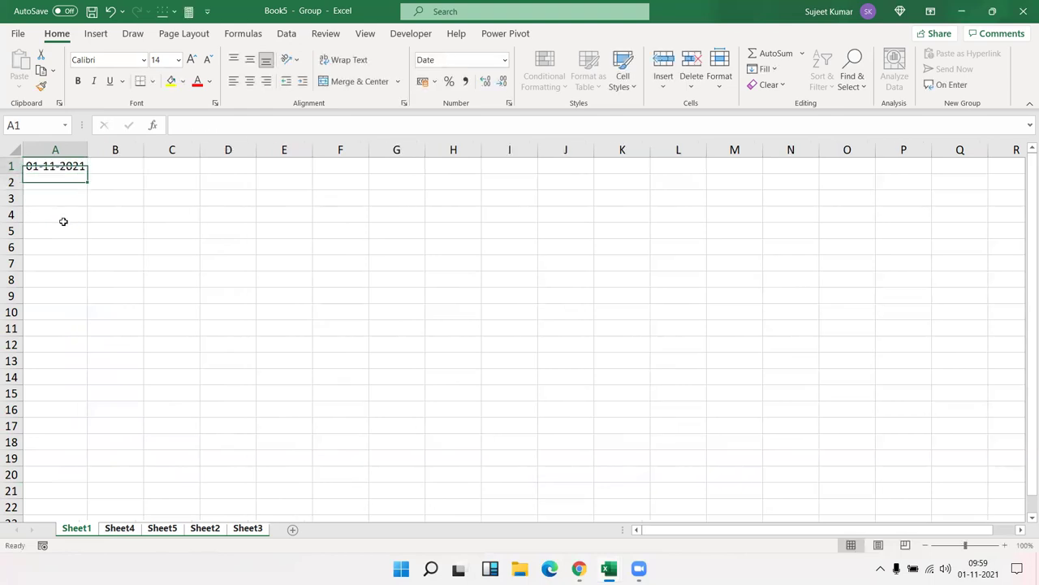
{"action": "left_click", "coordinate": [177, 81]}
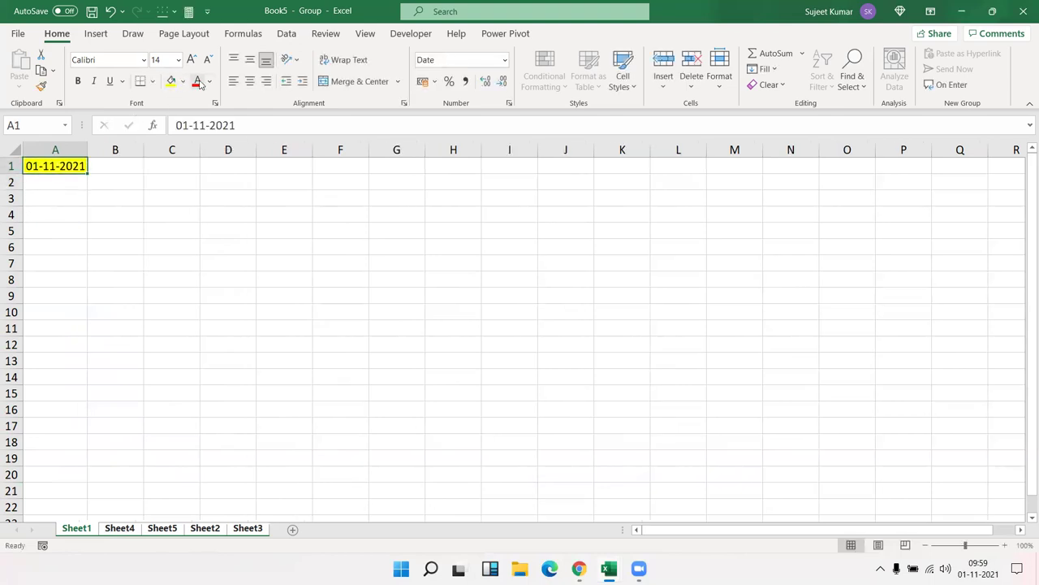
{"action": "left_click", "coordinate": [197, 81]}
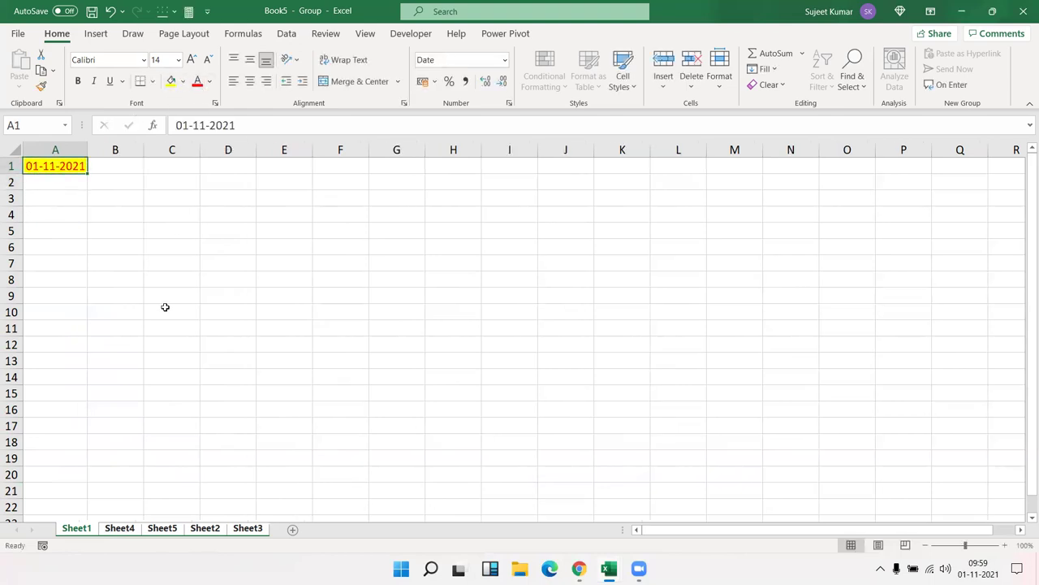
- Ungroup and verify the formatted date on Sheet4, Sheet5, Sheet3 and Sheet2, ending on Sheet5
{"action": "left_click", "coordinate": [133, 528]}
{"action": "left_click", "coordinate": [162, 528]}
{"action": "left_click", "coordinate": [205, 527]}
{"action": "left_click", "coordinate": [247, 528]}
{"action": "left_click", "coordinate": [205, 527]}
{"action": "left_click", "coordinate": [159, 529]}
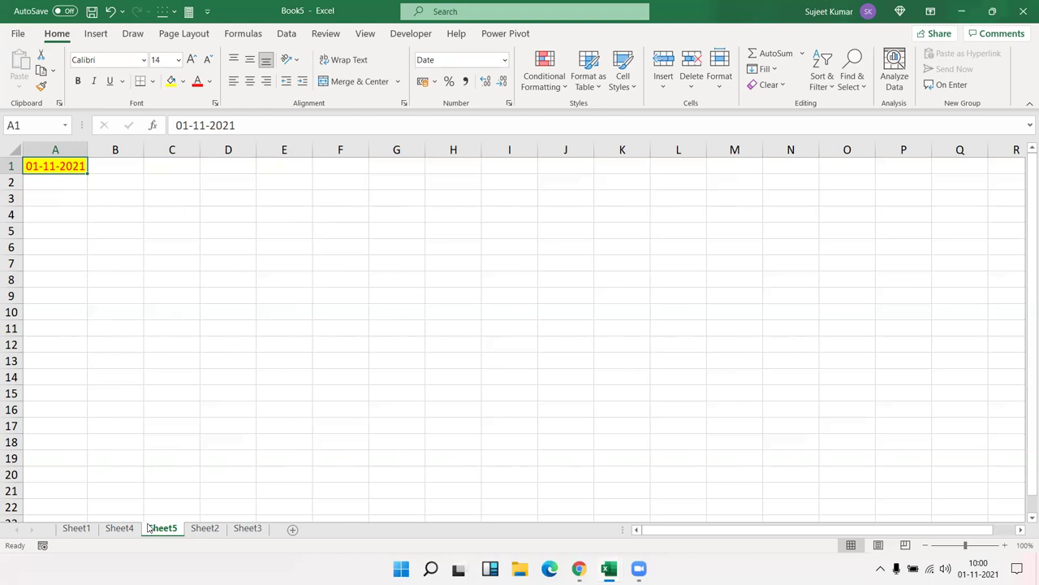
- Group Sheet1 with Sheet5 and Sheet3, then enter 125 in cell A4
{"action": "left_click", "coordinate": [119, 229]}
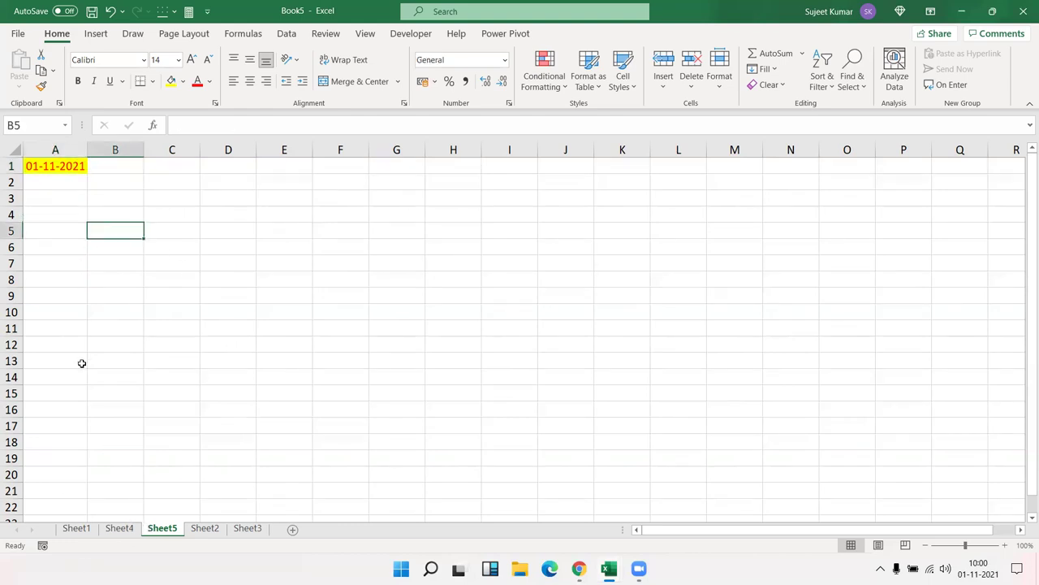
{"action": "left_click", "coordinate": [77, 529]}
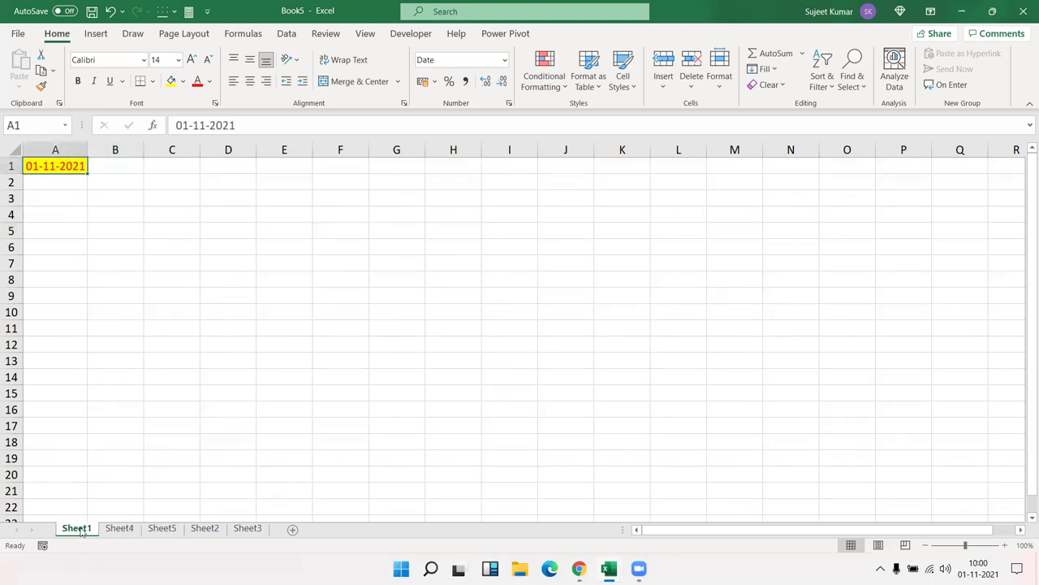
{"action": "left_click", "coordinate": [162, 529], "text": "ctrl"}
{"action": "left_click", "coordinate": [248, 528], "text": "ctrl"}
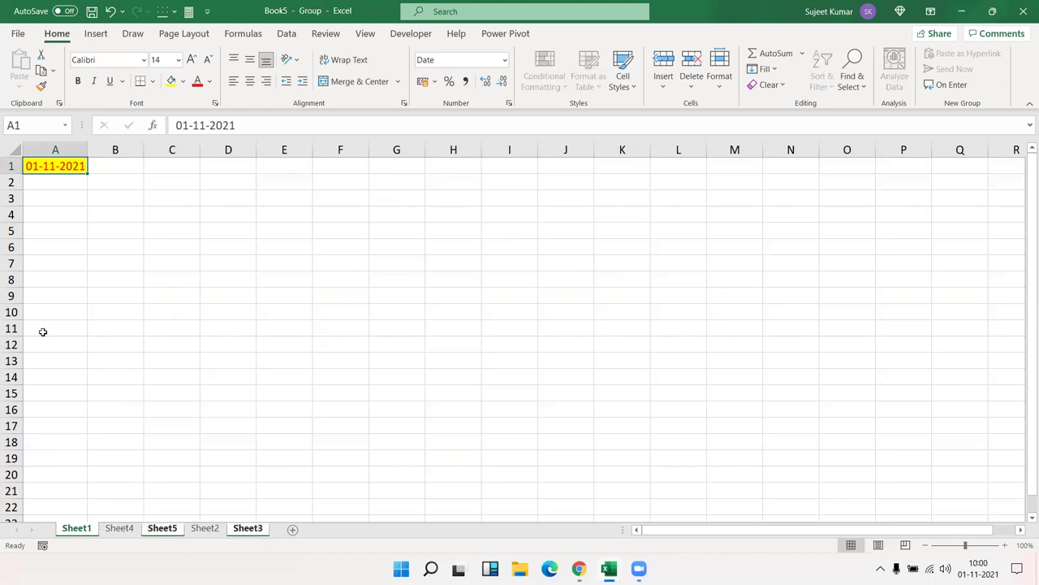
{"action": "left_click", "coordinate": [56, 216]}
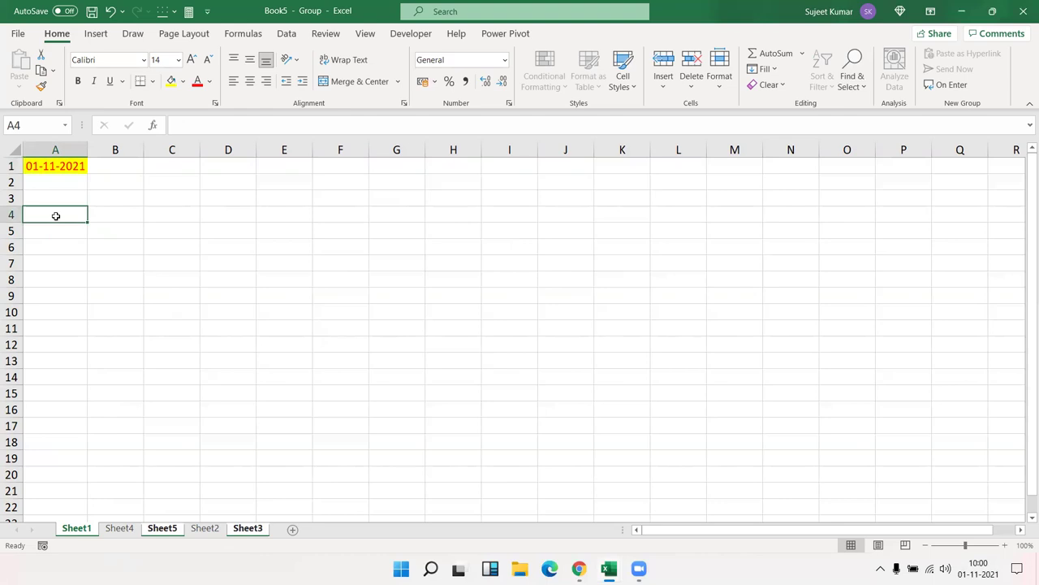
{"action": "type", "text": "125"}
{"action": "key", "text": "Return"}
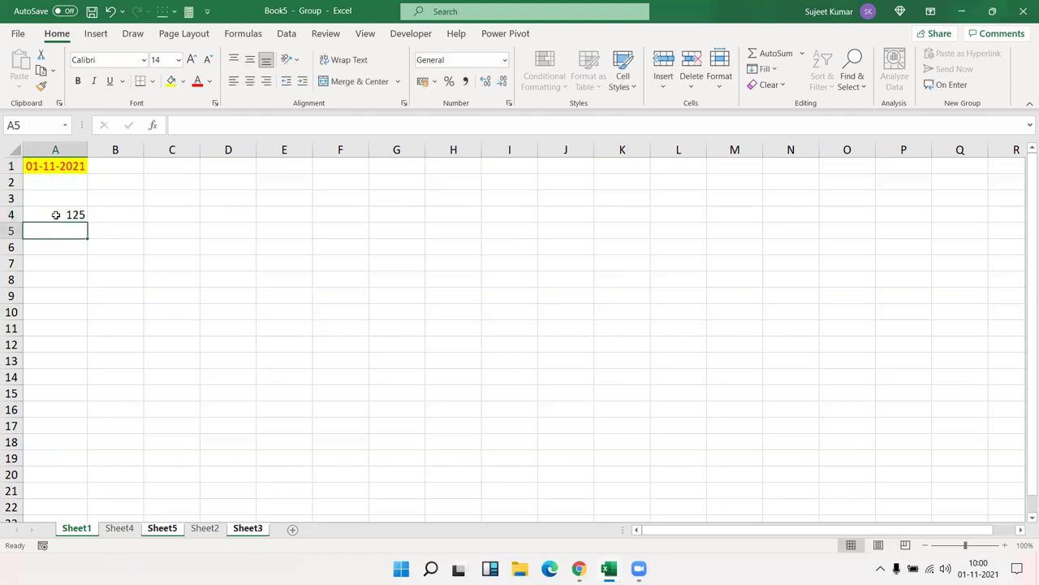